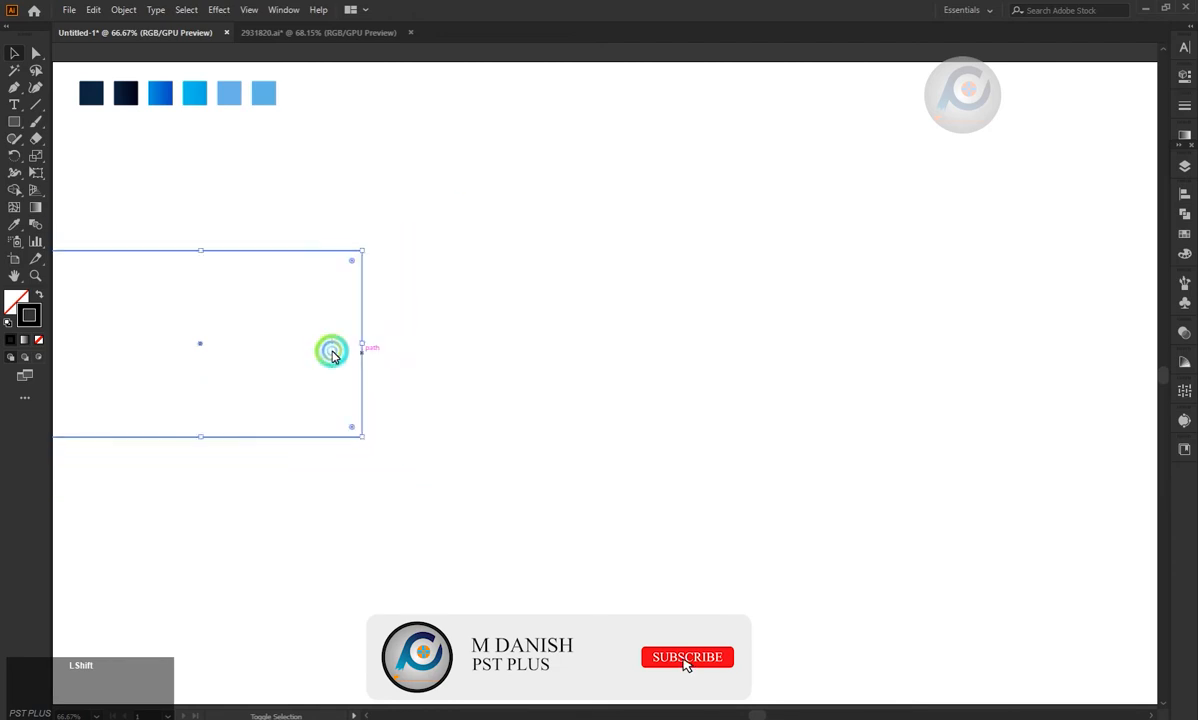
Move the rectangle fully onto the artboard, place a duplicate level with it to its right, and nudge the original closer.
mouse_move(201, 345)
mouse_down()
mouse_move(297, 350)
mouse_move(222, 346)
mouse_up()
drag(238, 253, 318, 251)
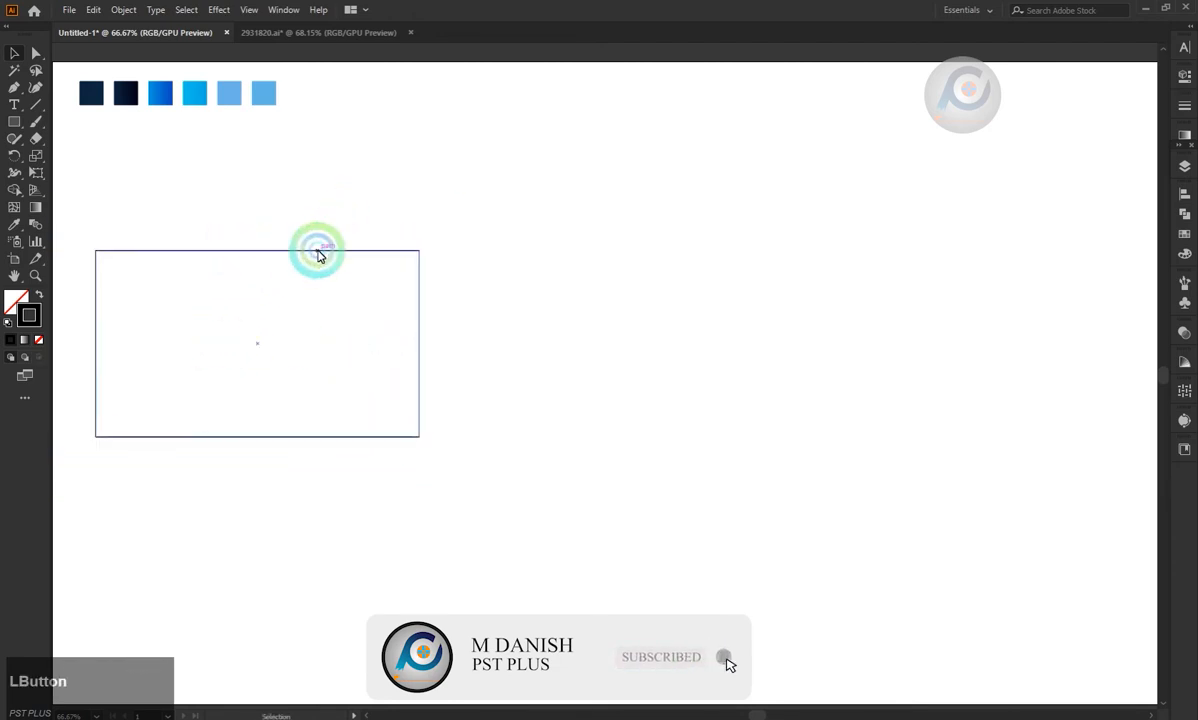
drag(413, 300, 1014, 303)
click(329, 265)
drag(347, 255, 419, 250)
Select everything and slightly round all the corners of both rectangles.
key(ctrl+a)
click(36, 53)
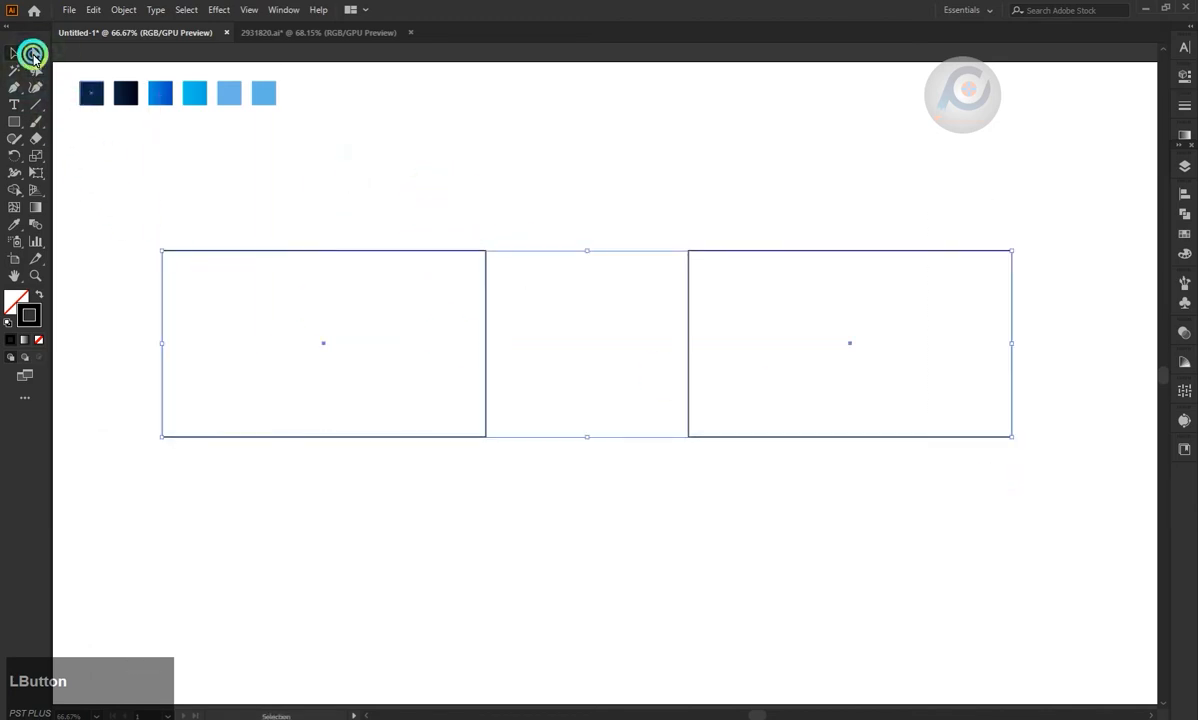
drag(171, 262, 184, 275)
click(176, 193)
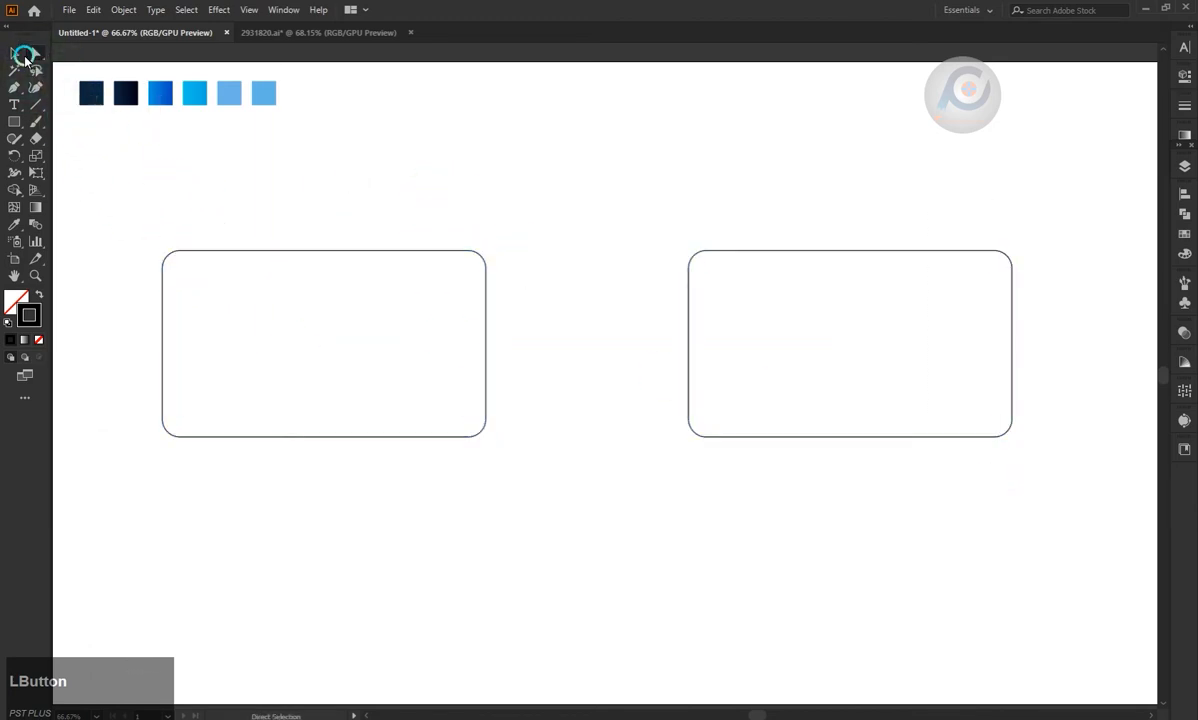
Draw a straight horizontal line across the lower part of the first card, overhanging both side edges.
click(36, 104)
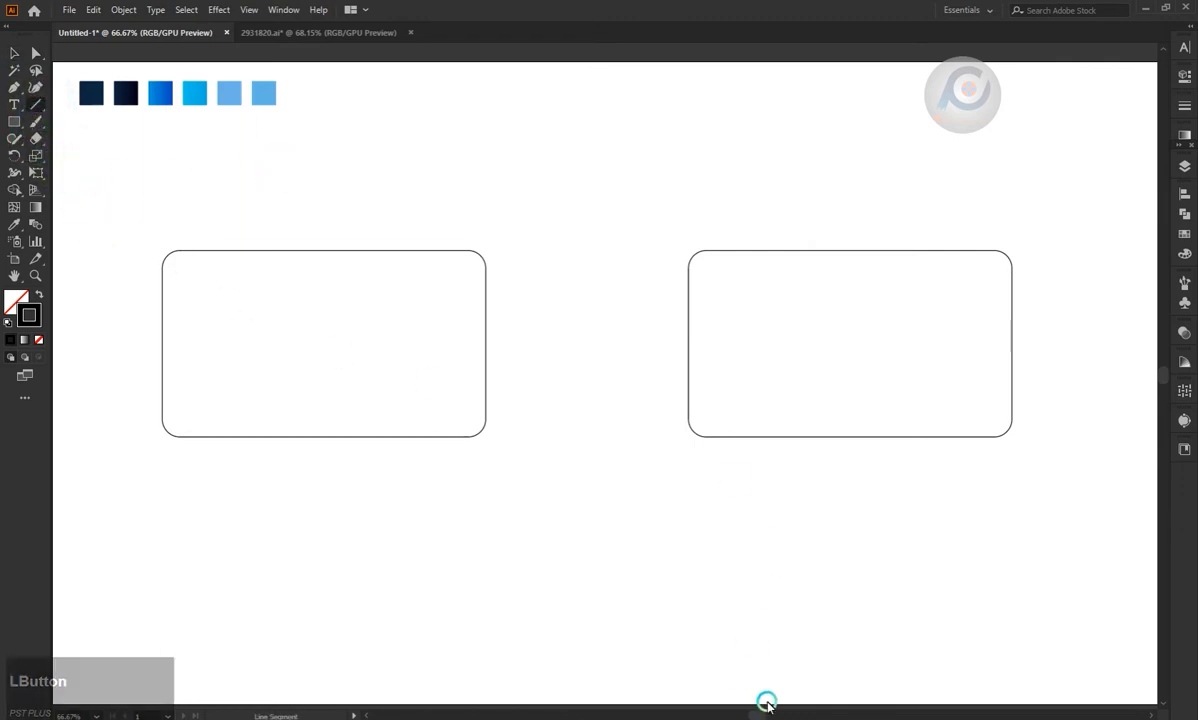
drag(765, 714, 706, 712)
scroll(110, 384, up, 1)
scroll(438, 543, up, 2)
scroll(438, 543, down, 1)
scroll(650, 664, up, 2)
scroll(650, 664, down, 1)
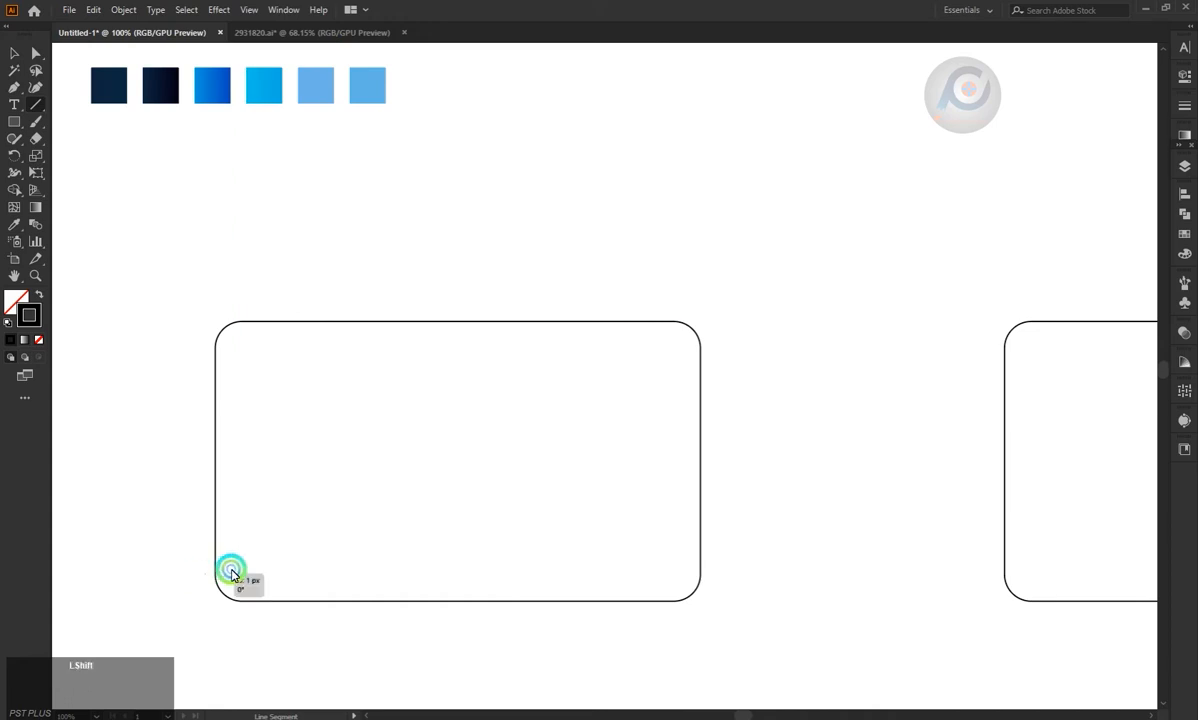
drag(231, 572, 728, 573)
Draw a stepped Pen path above the horizontal line, rising rightward with two diagonal segments and overhanging both card edges.
click(8, 89)
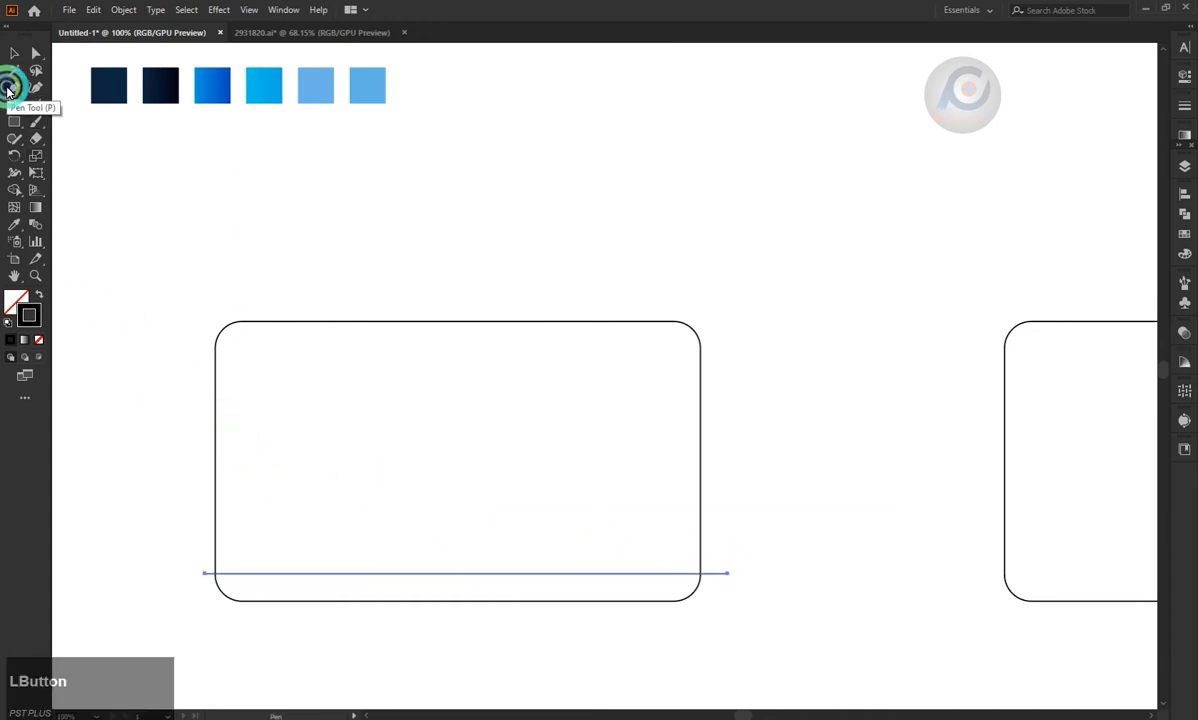
click(207, 539)
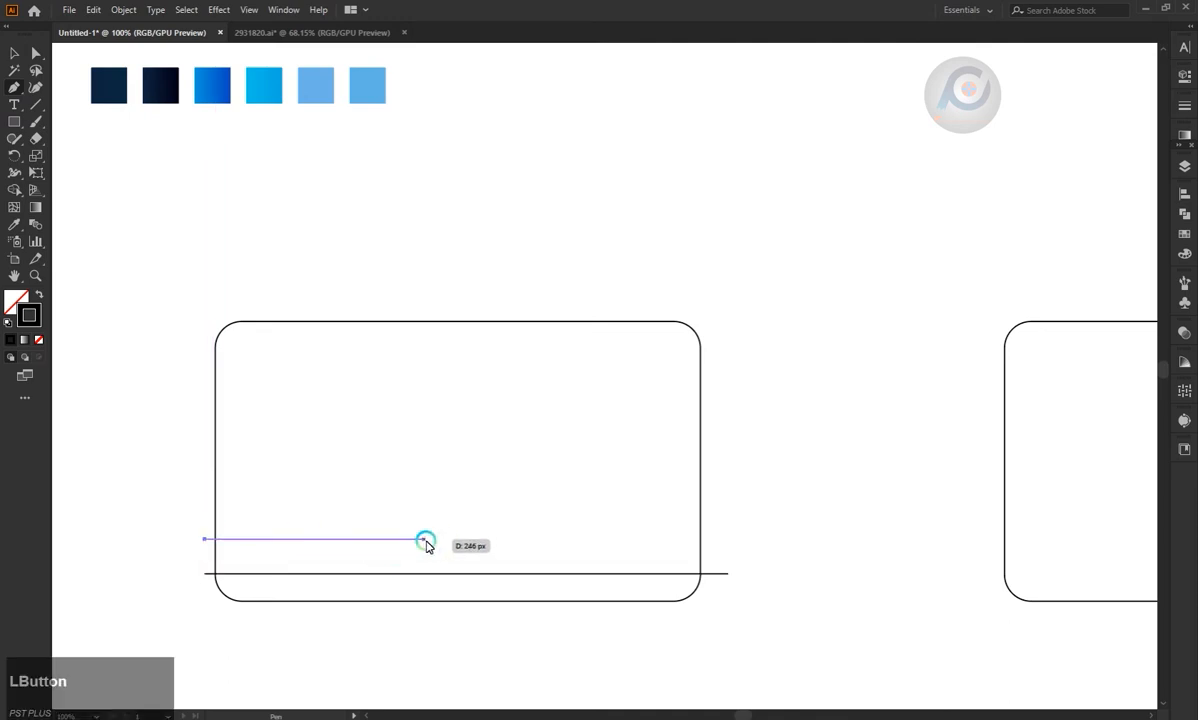
drag(438, 539, 457, 515)
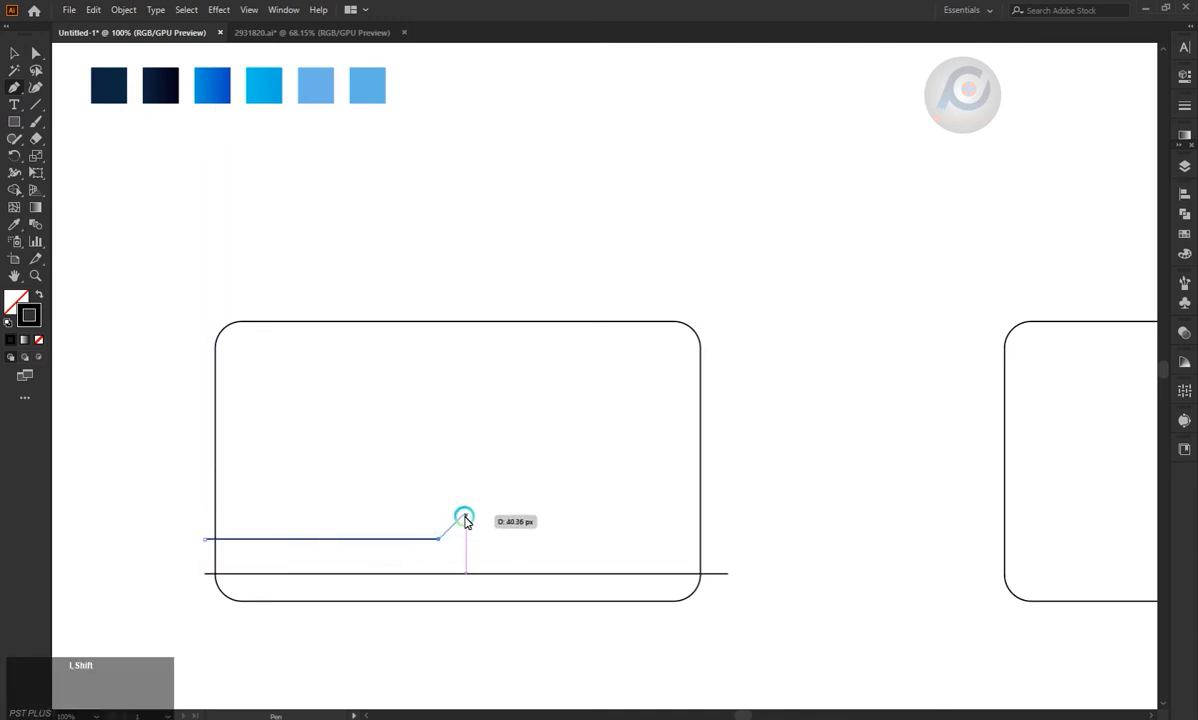
shift+click(461, 517)
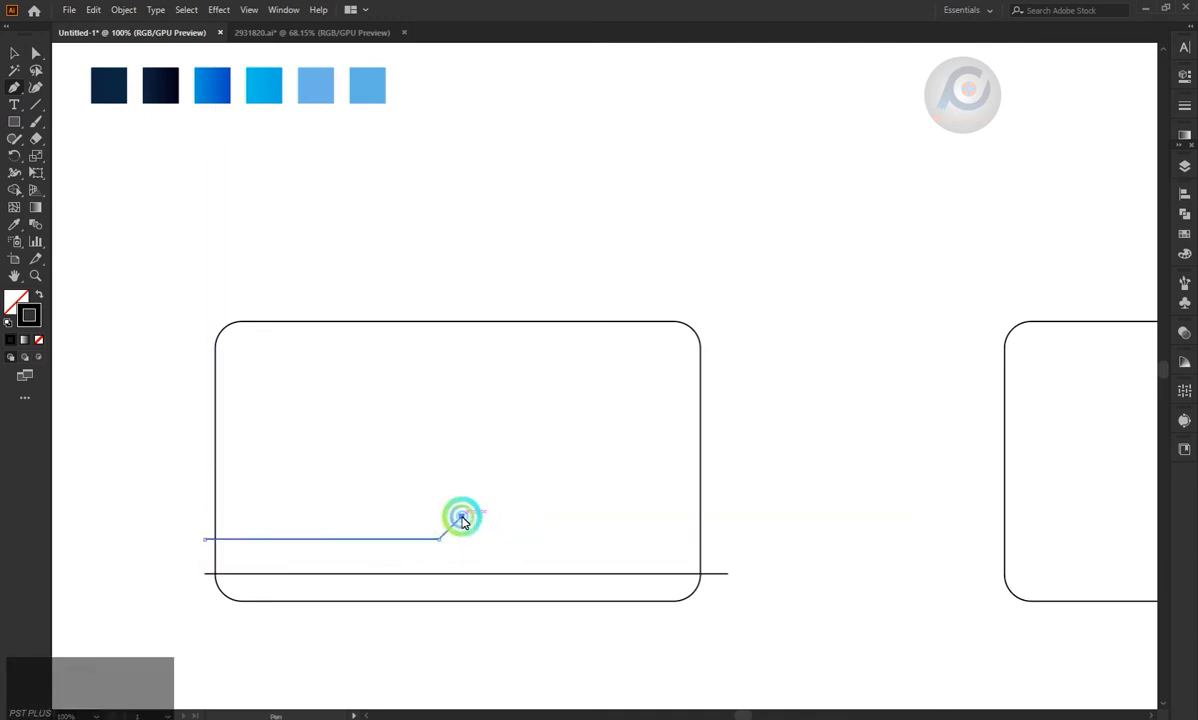
click(622, 516)
click(650, 489)
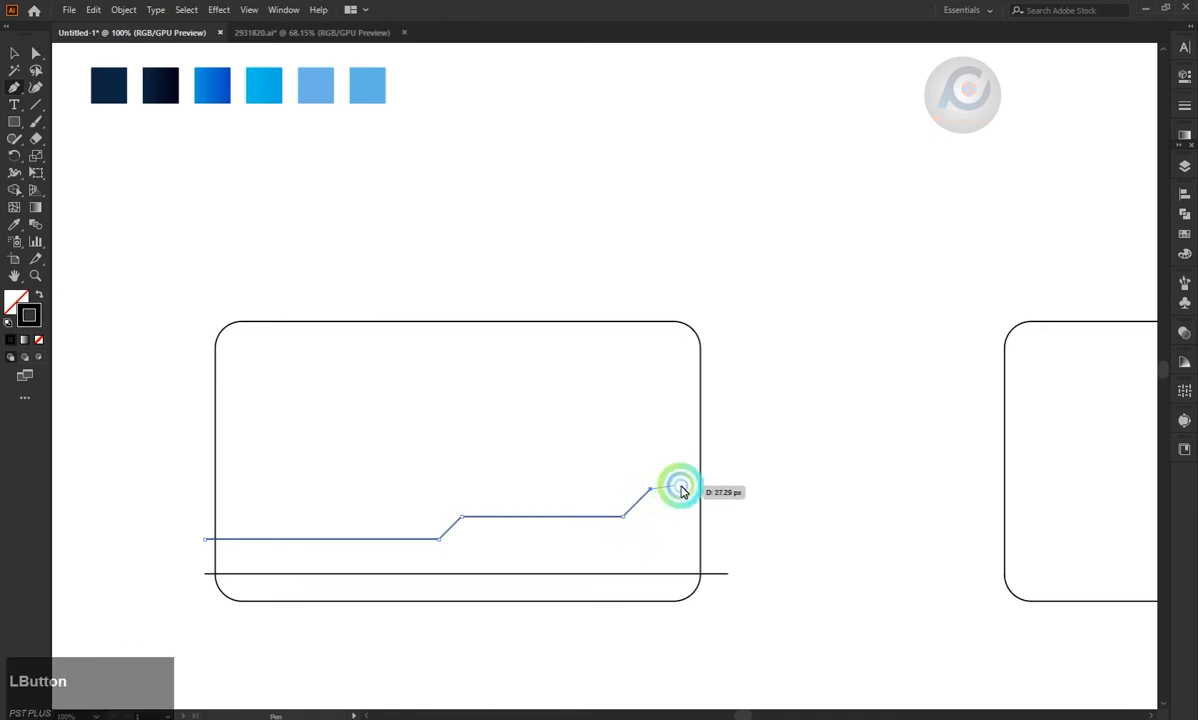
click(712, 488)
key(Escape)
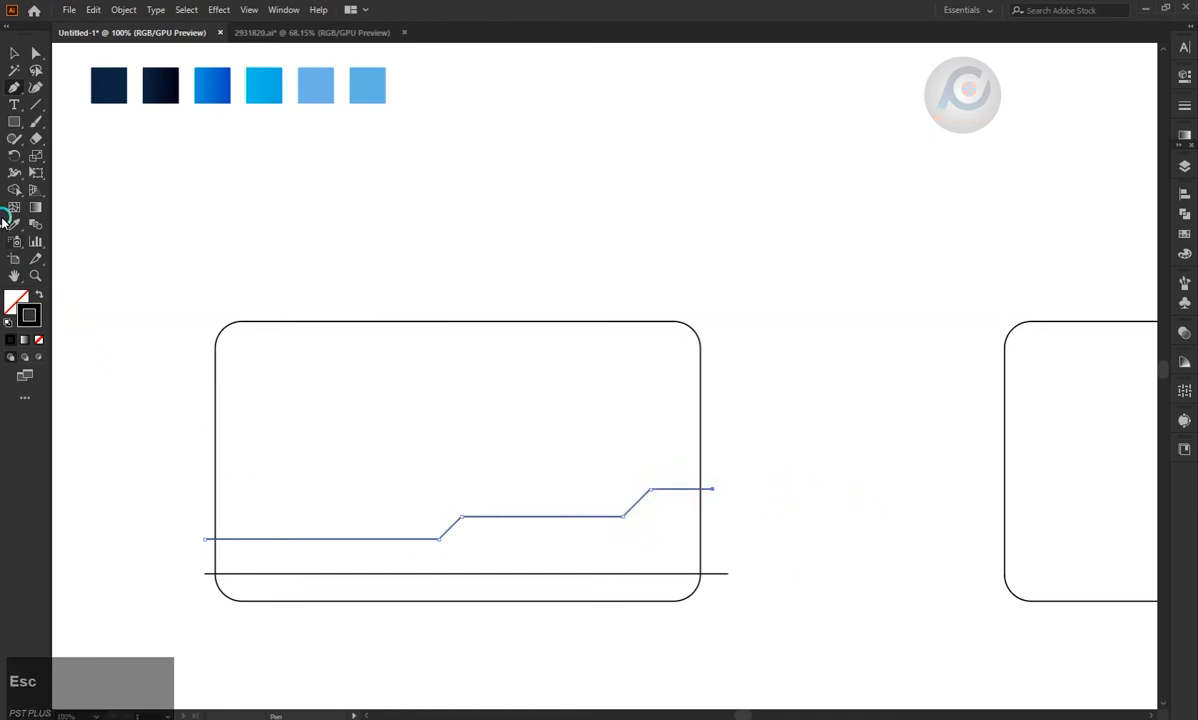
click(15, 53)
click(508, 476)
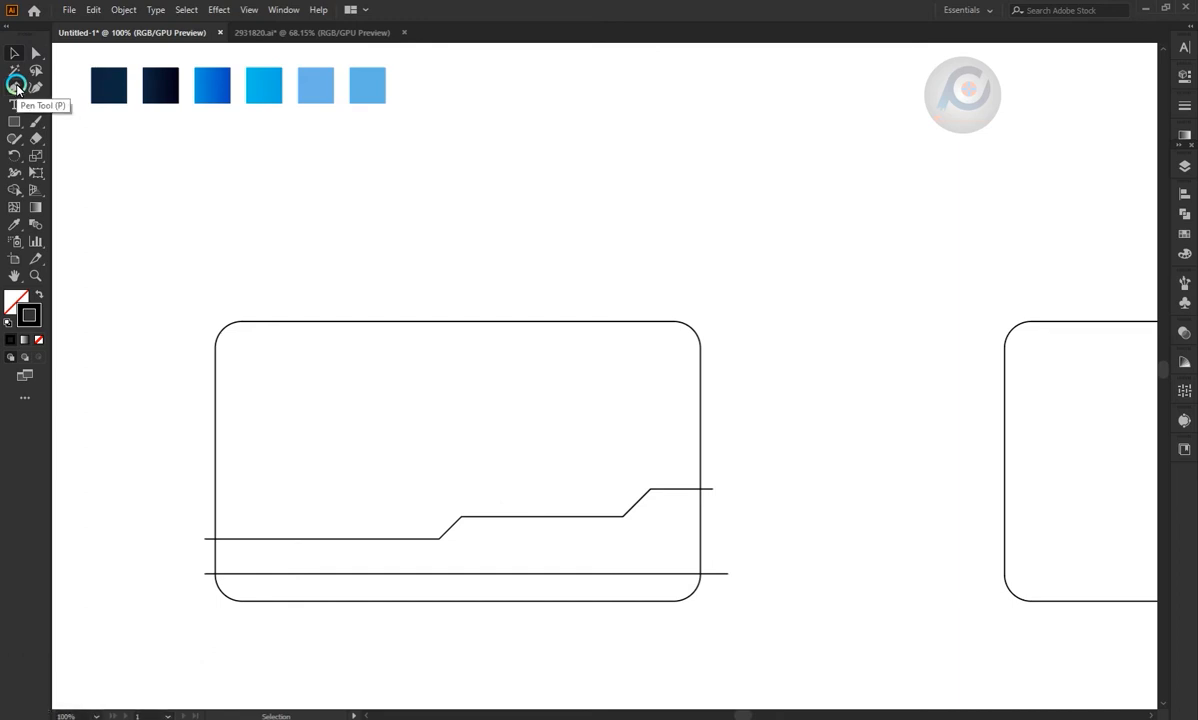
Draw a second stepped Pen path just above the first one, with two rising diagonals and ends past both card edges.
click(16, 88)
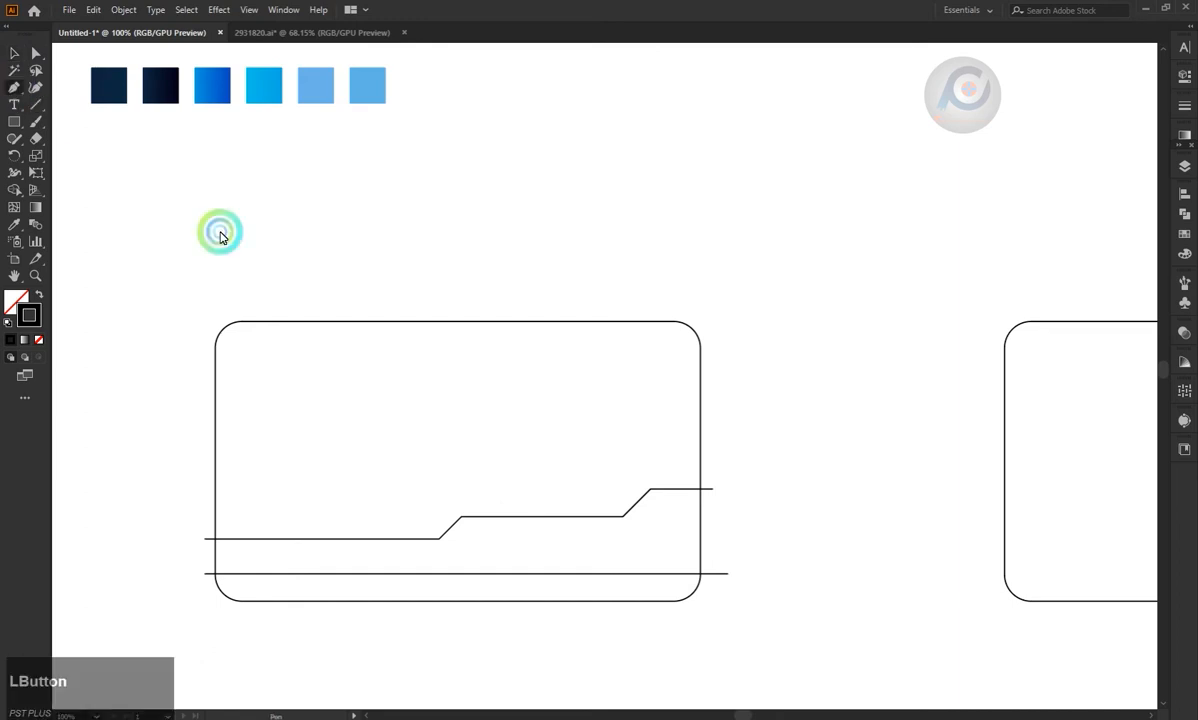
click(208, 521)
click(401, 519)
shift+click(445, 489)
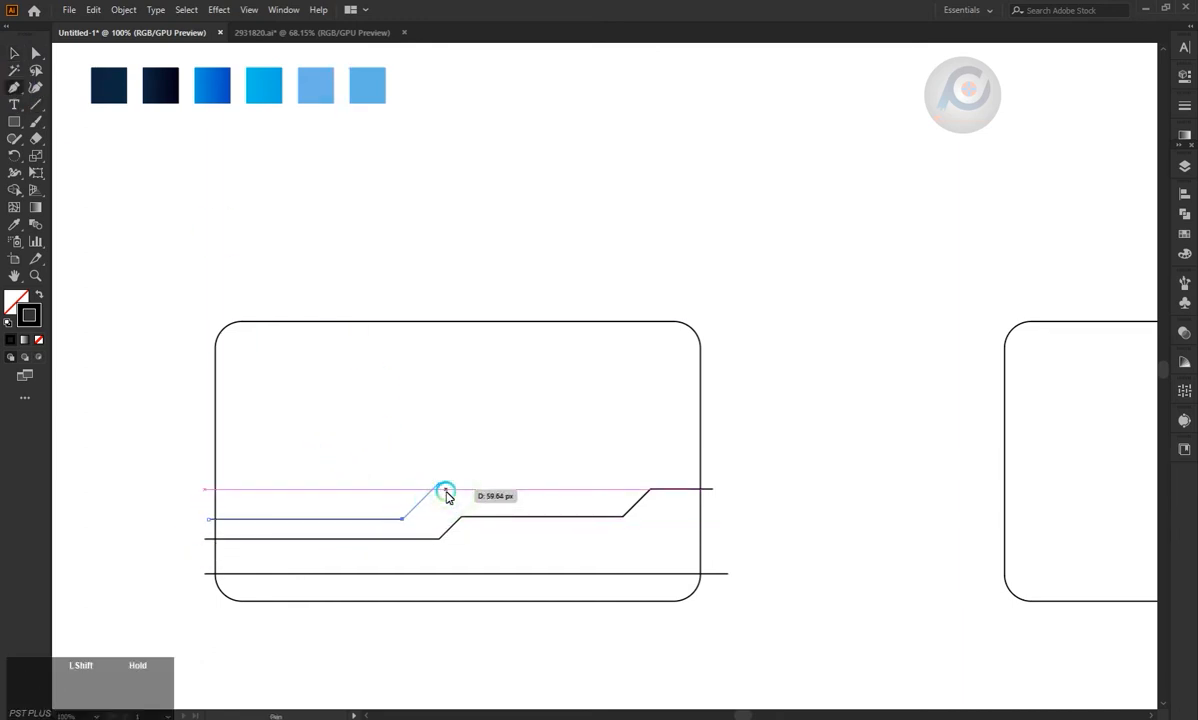
click(622, 483)
shift+click(640, 465)
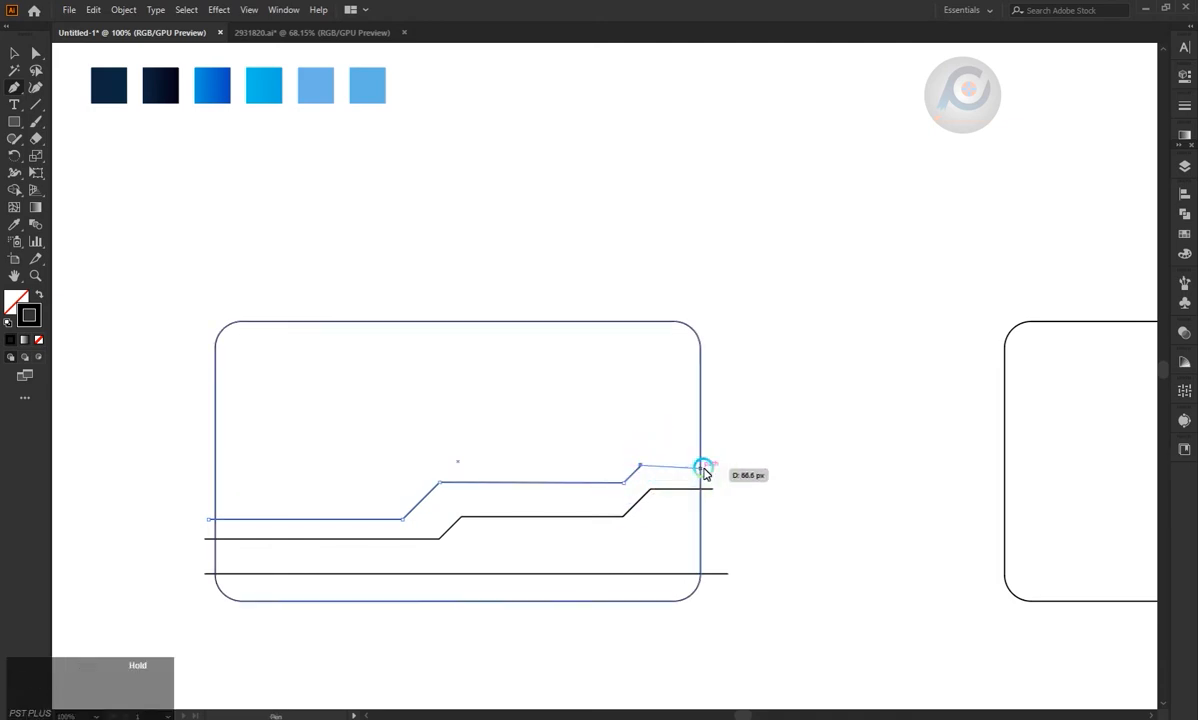
click(712, 465)
key(Escape)
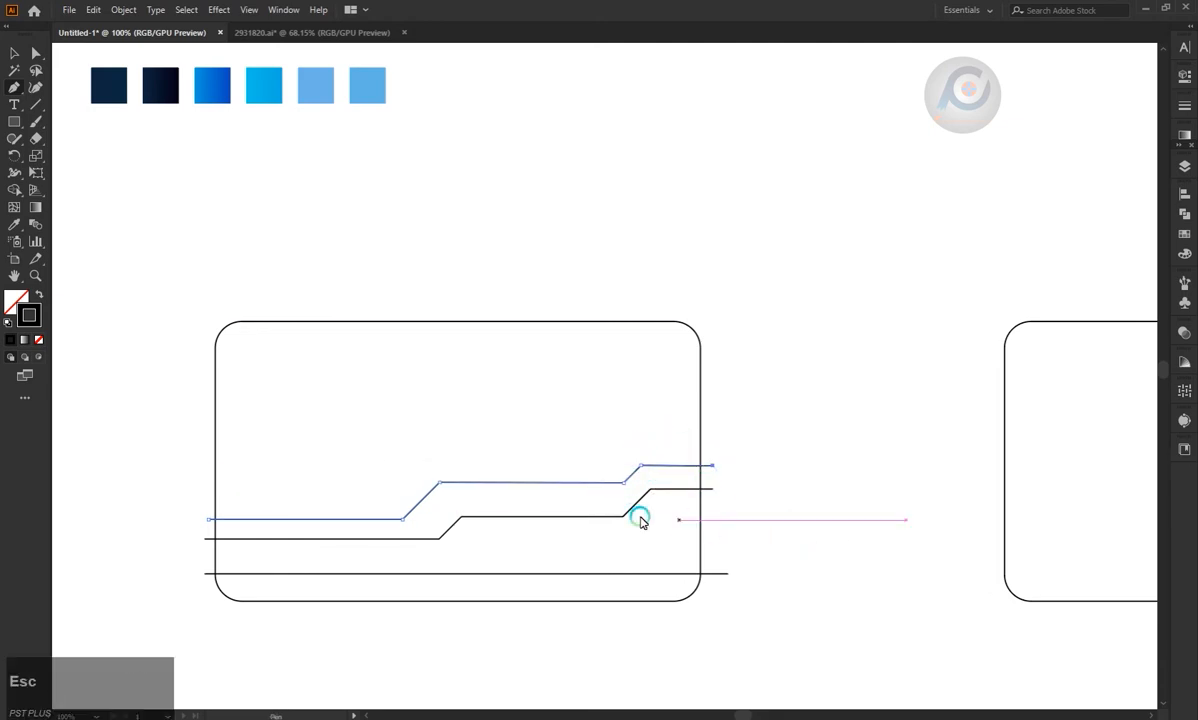
Draw a third, steeper stepped Pen path from the lowest stepped line, crossing the second one and ending past the card's right edge.
click(239, 543)
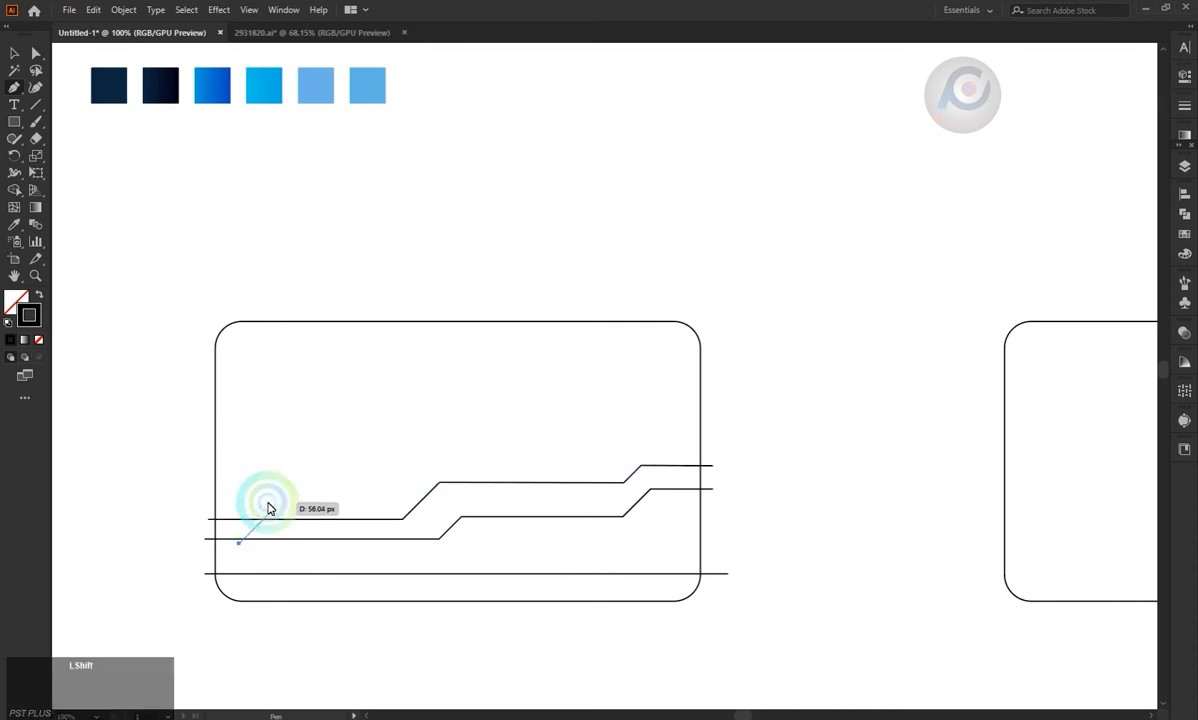
shift+click(282, 501)
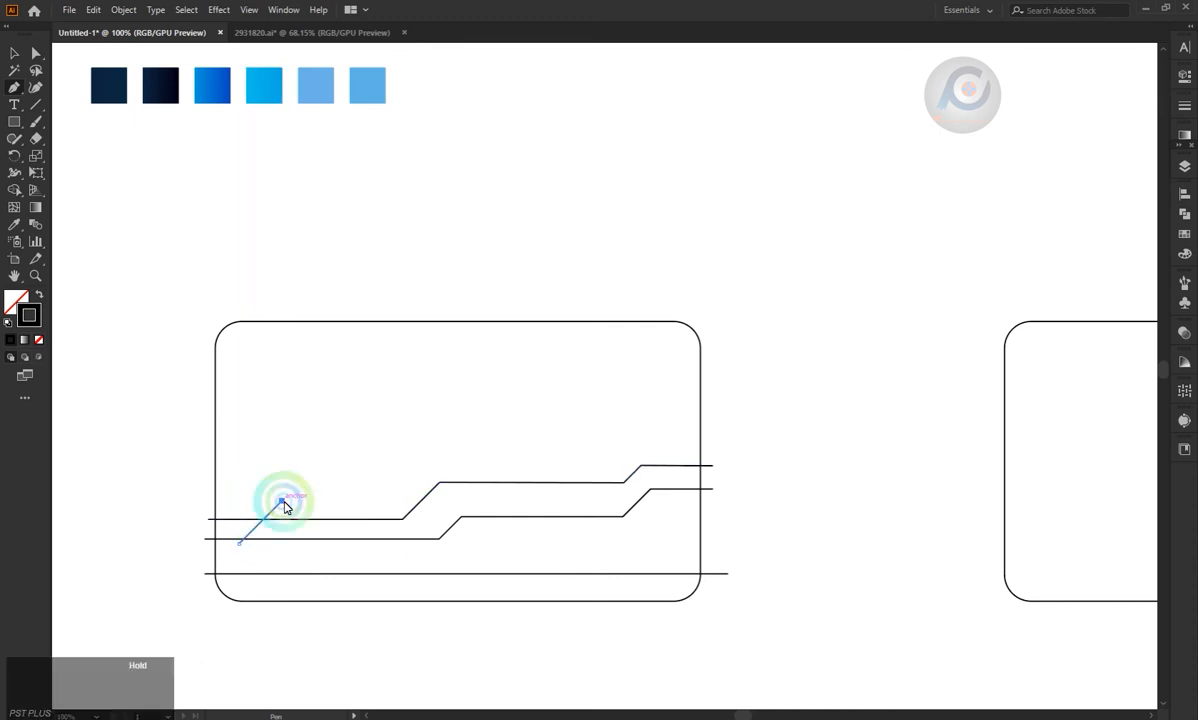
shift+click(500, 501)
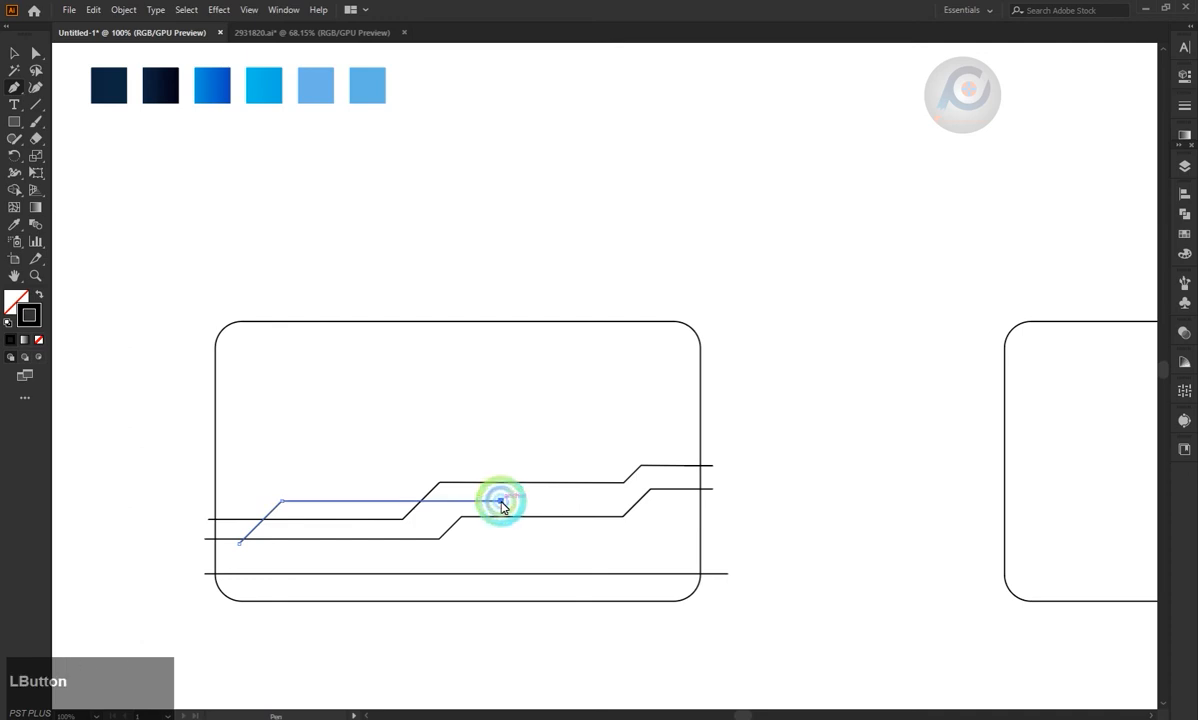
shift+click(564, 436)
shift+click(717, 438)
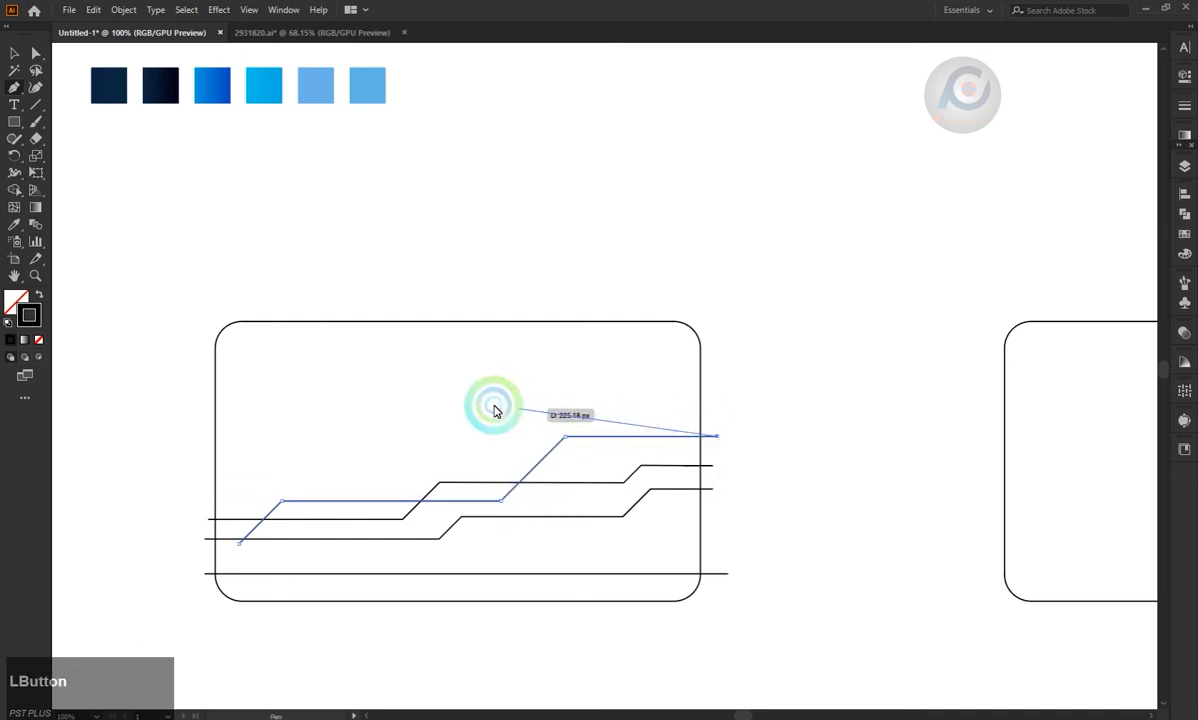
key(Escape)
click(12, 53)
Select the first card with its lines and trim all the line ends outside the outline with the Shape Builder.
click(15, 121)
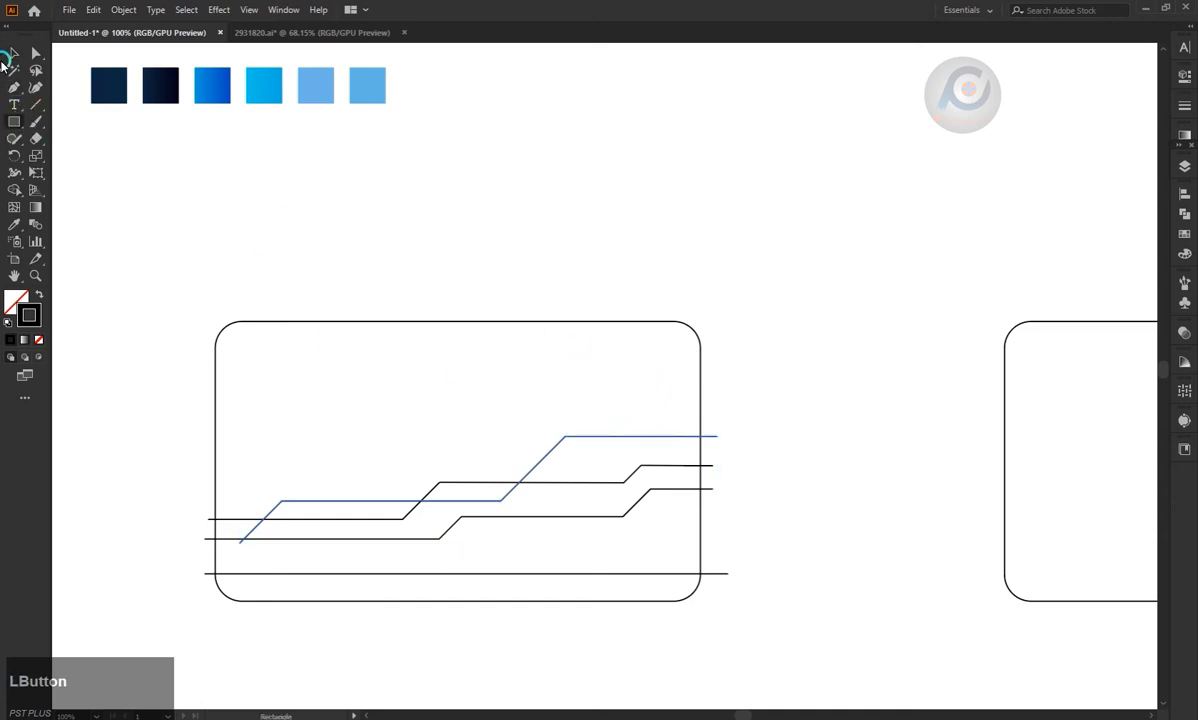
click(8, 57)
drag(174, 342, 757, 602)
click(15, 189)
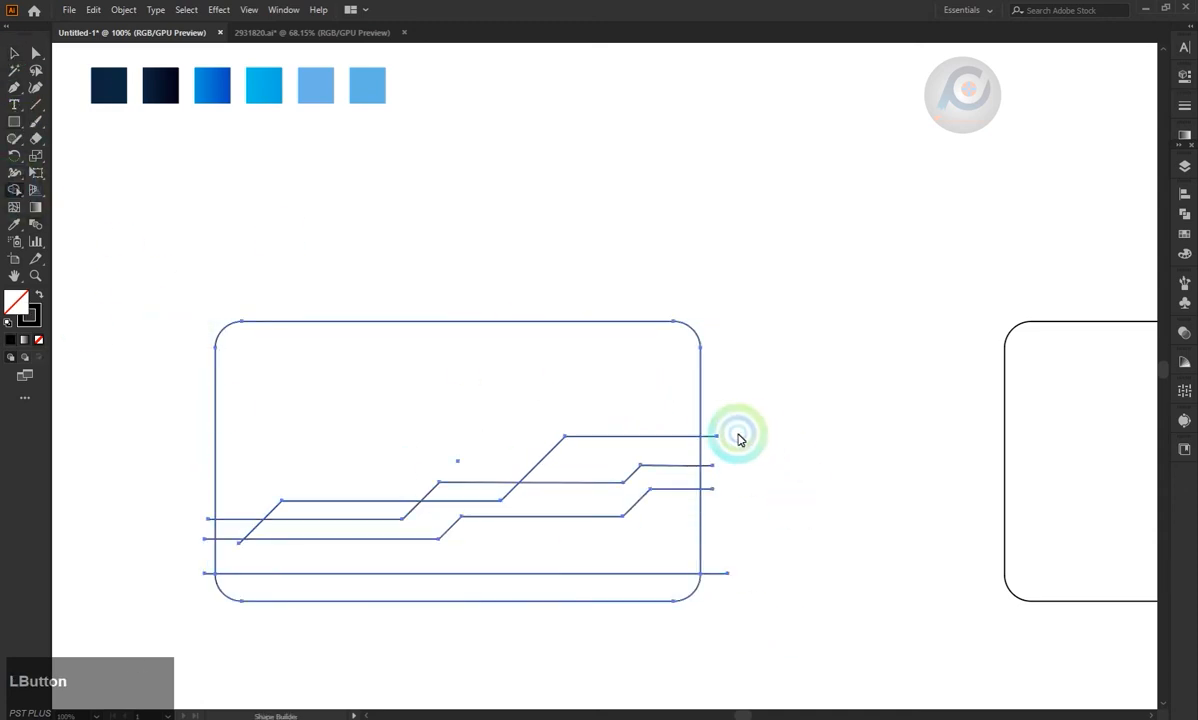
drag(713, 430, 717, 506)
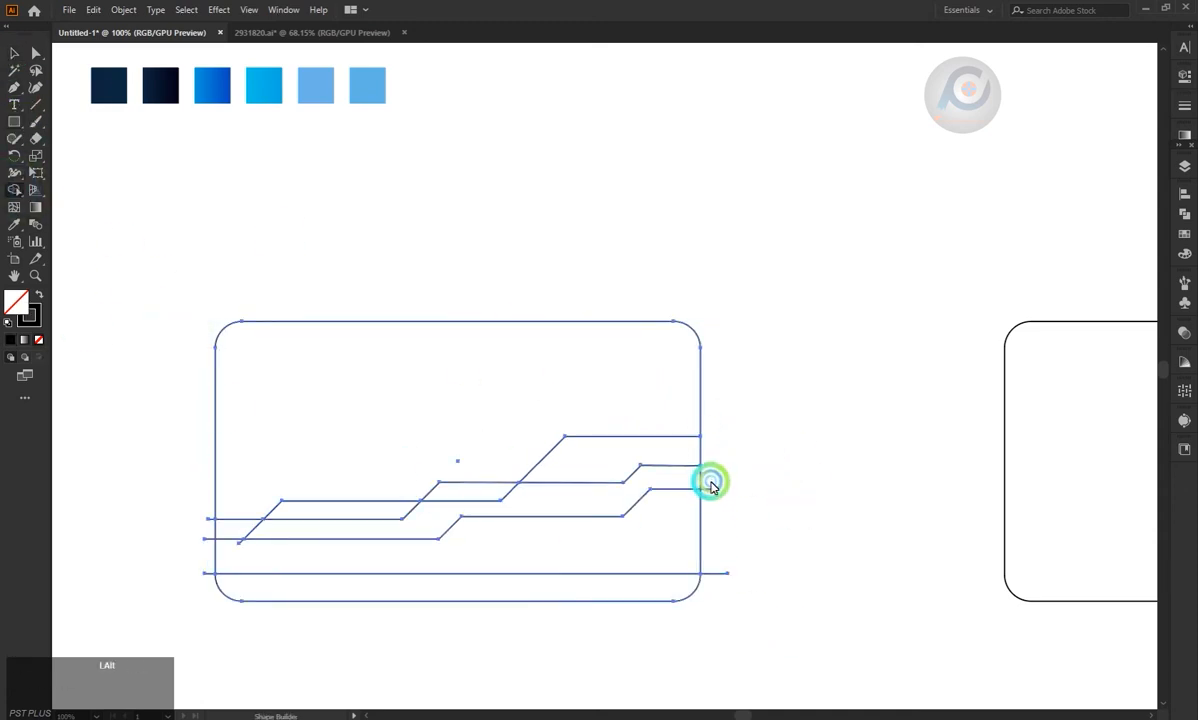
mouse_move(721, 562)
mouse_down()
mouse_move(711, 534)
mouse_move(717, 577)
mouse_up()
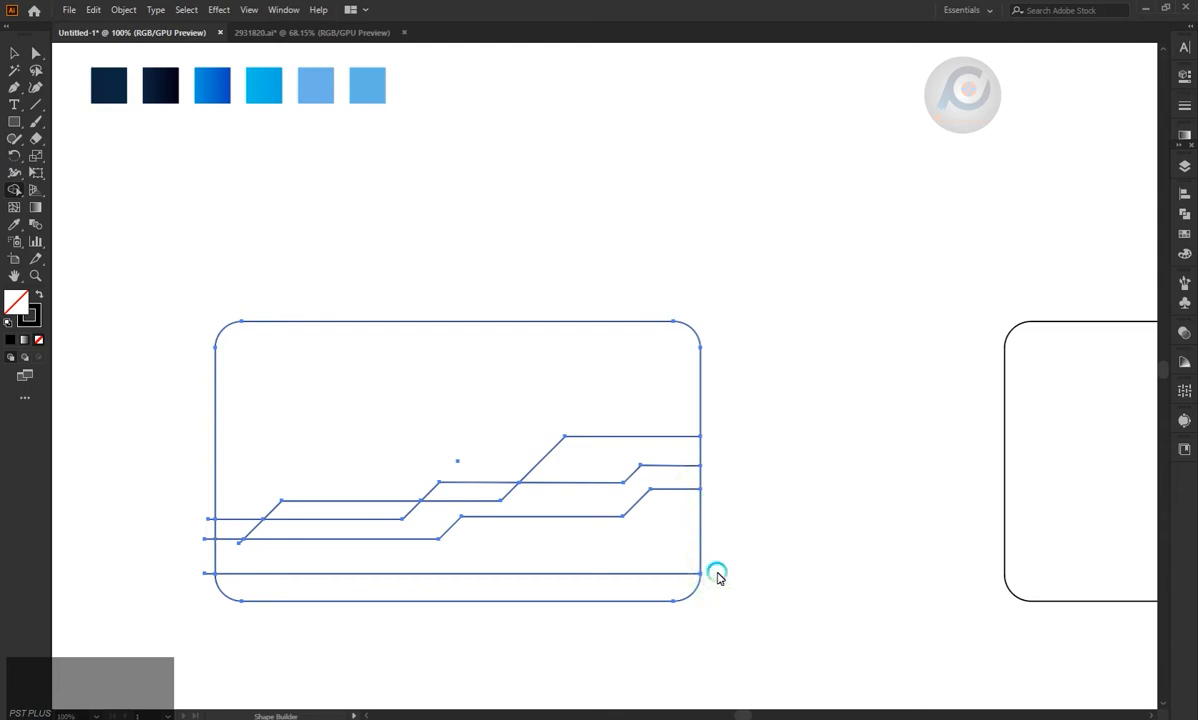
drag(209, 550, 210, 577)
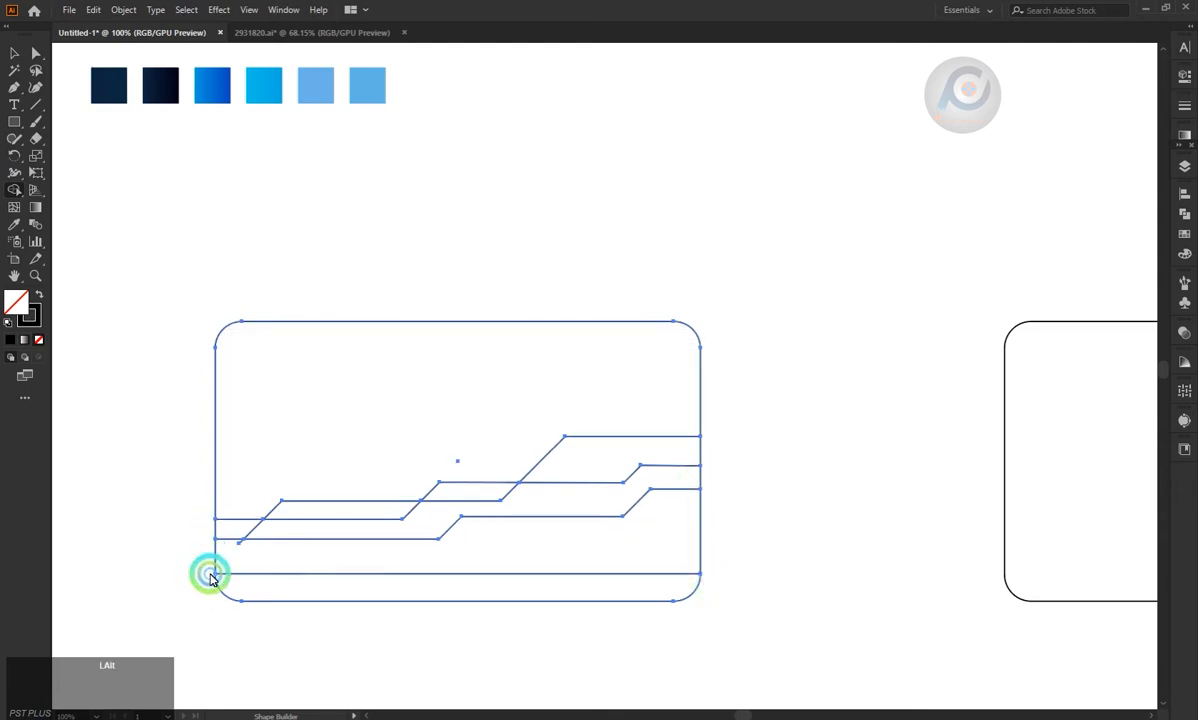
alt+click(240, 546)
Build separate shapes from the card's upper area and the stepped bands below it with the Shape Builder.
click(409, 438)
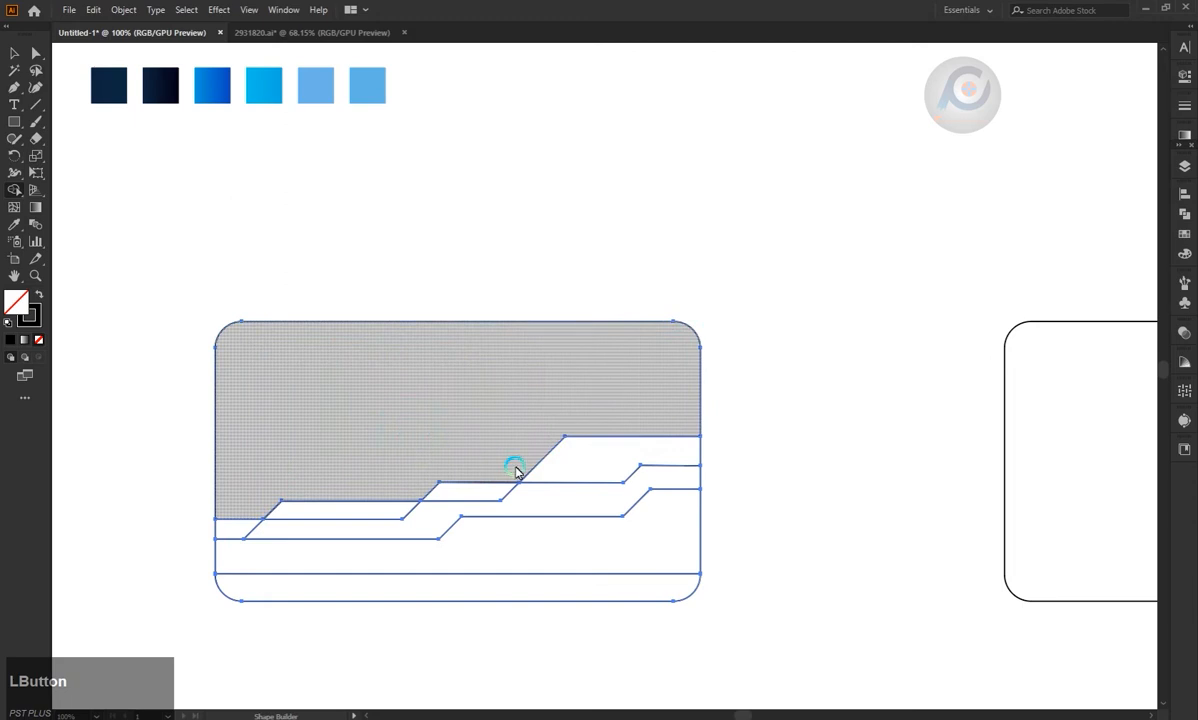
mouse_move(603, 463)
mouse_down()
mouse_move(243, 525)
mouse_move(323, 512)
mouse_move(330, 535)
mouse_up()
drag(423, 525, 414, 559)
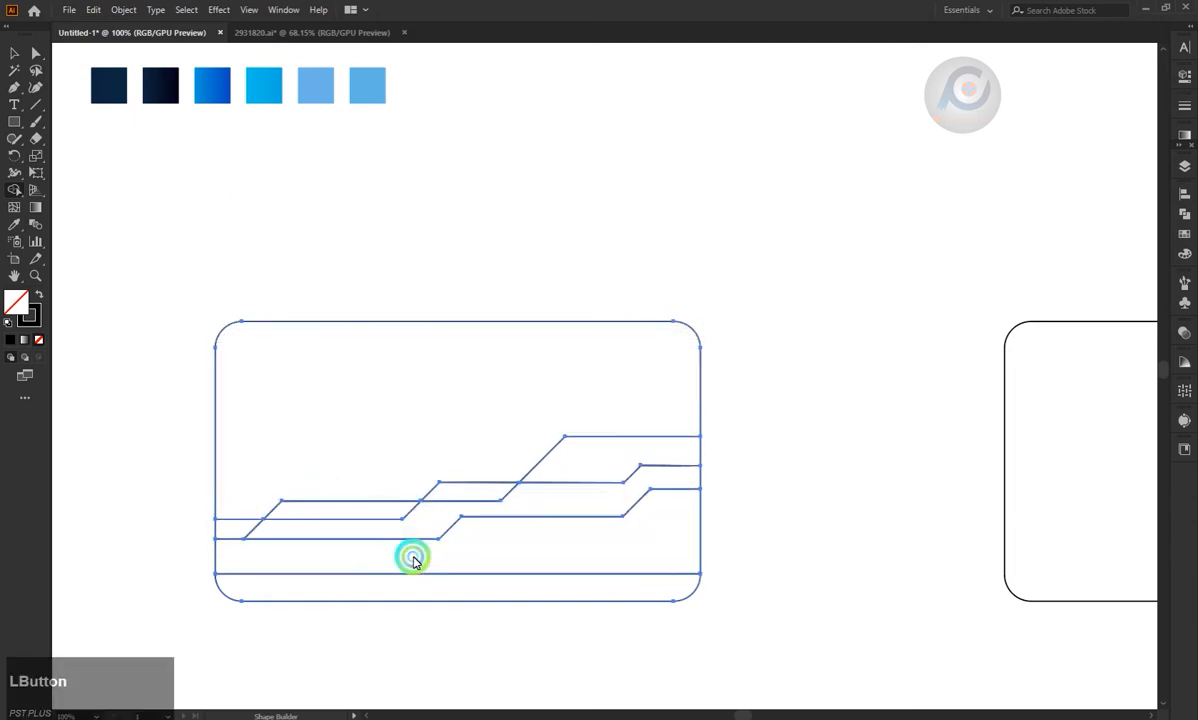
Draw a small rectangle in the card's upper right area, overhanging the right edge, and make it slightly taller.
click(35, 102)
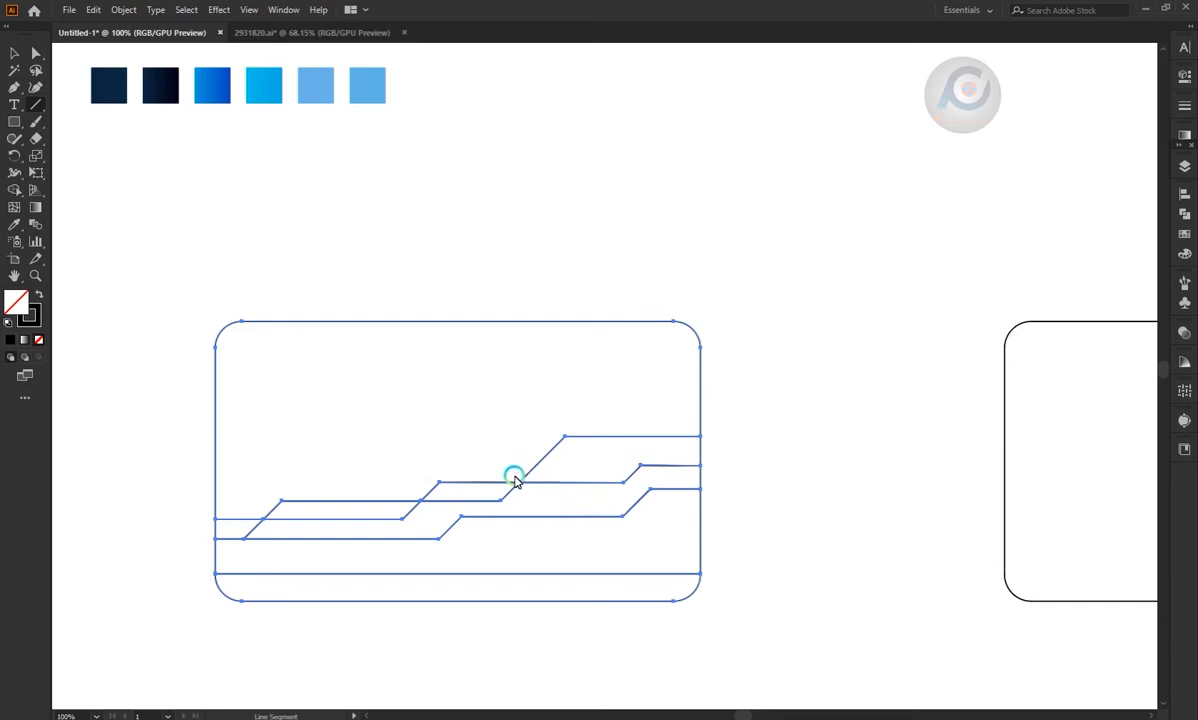
click(14, 121)
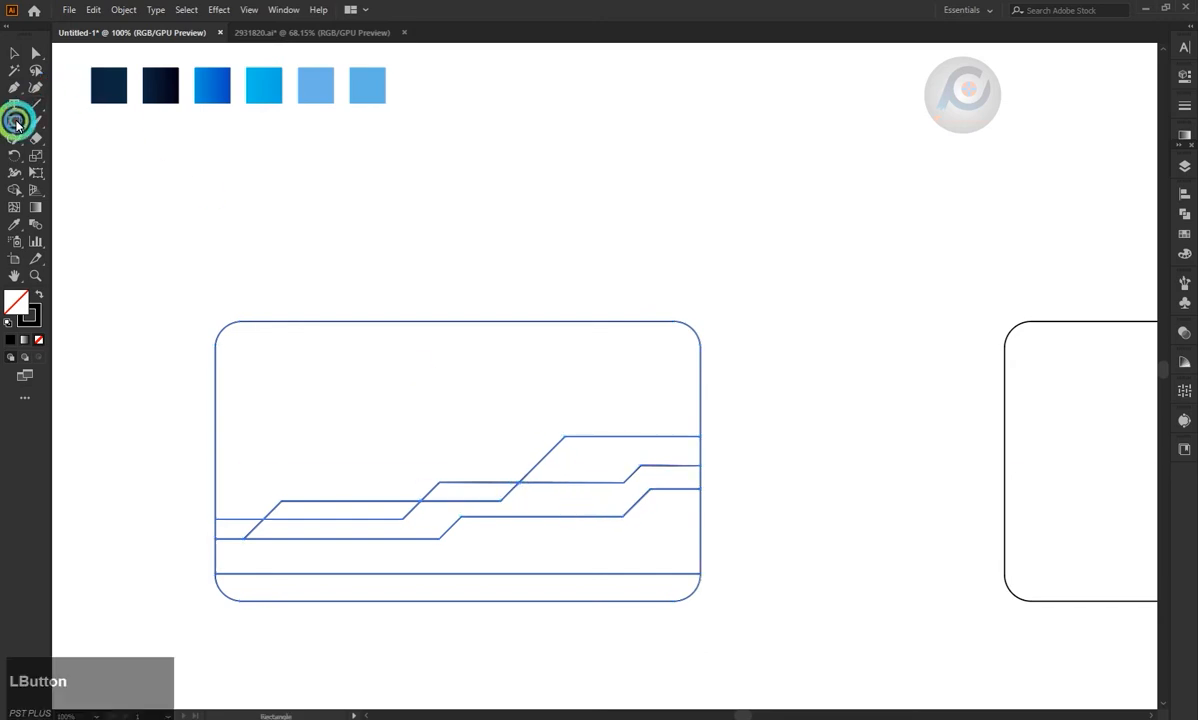
drag(547, 366, 709, 405)
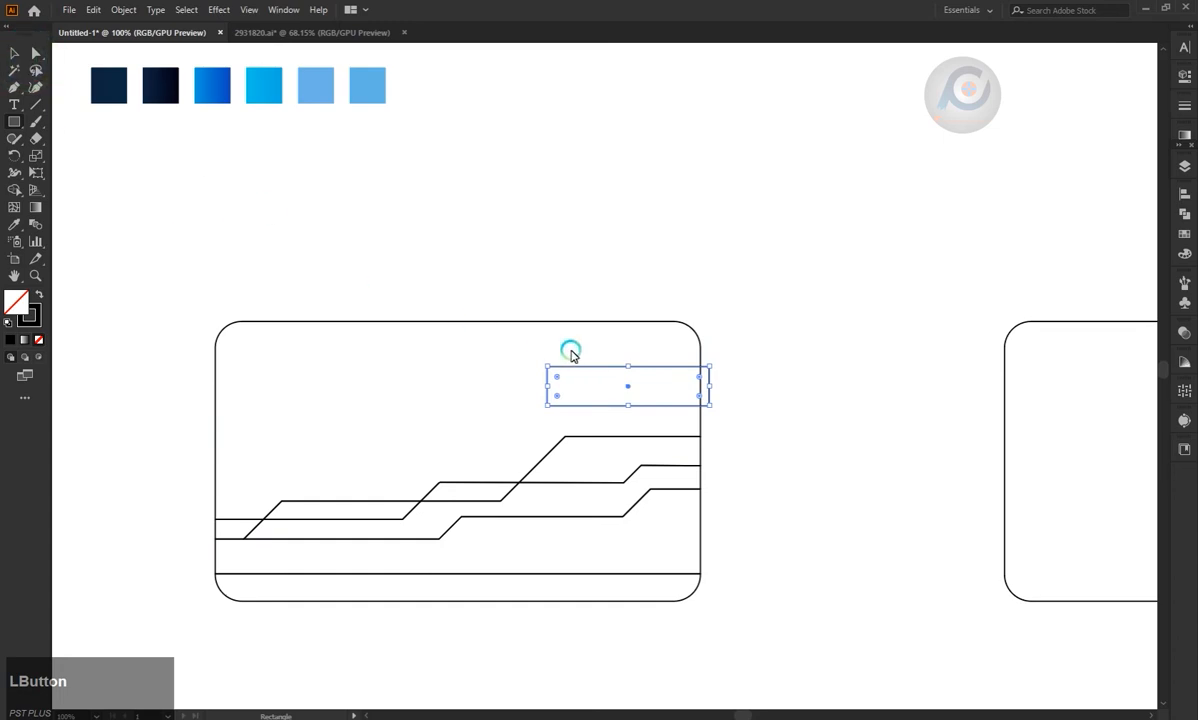
drag(627, 405, 623, 419)
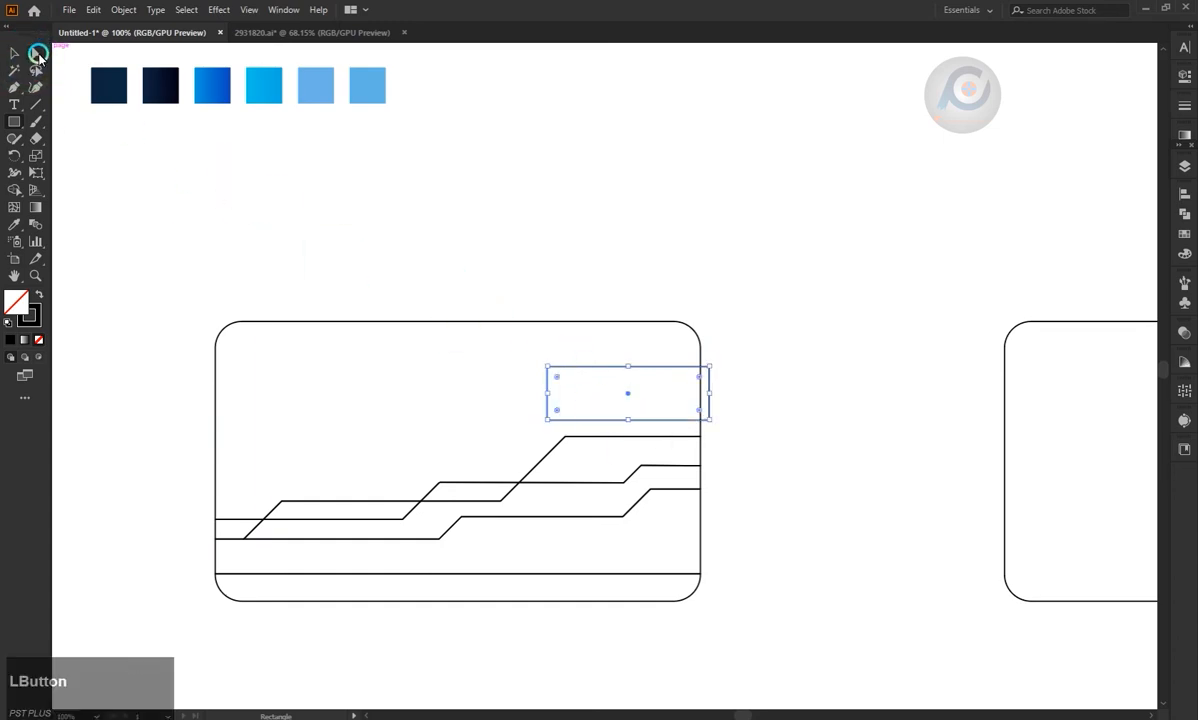
Raise the small rectangle slightly and slant its left side by shifting the upper-left corner inward.
click(38, 55)
click(558, 347)
drag(598, 367, 631, 340)
key(ctrl+z)
click(763, 370)
key(v)
click(90, 78)
click(40, 56)
click(35, 50)
click(548, 318)
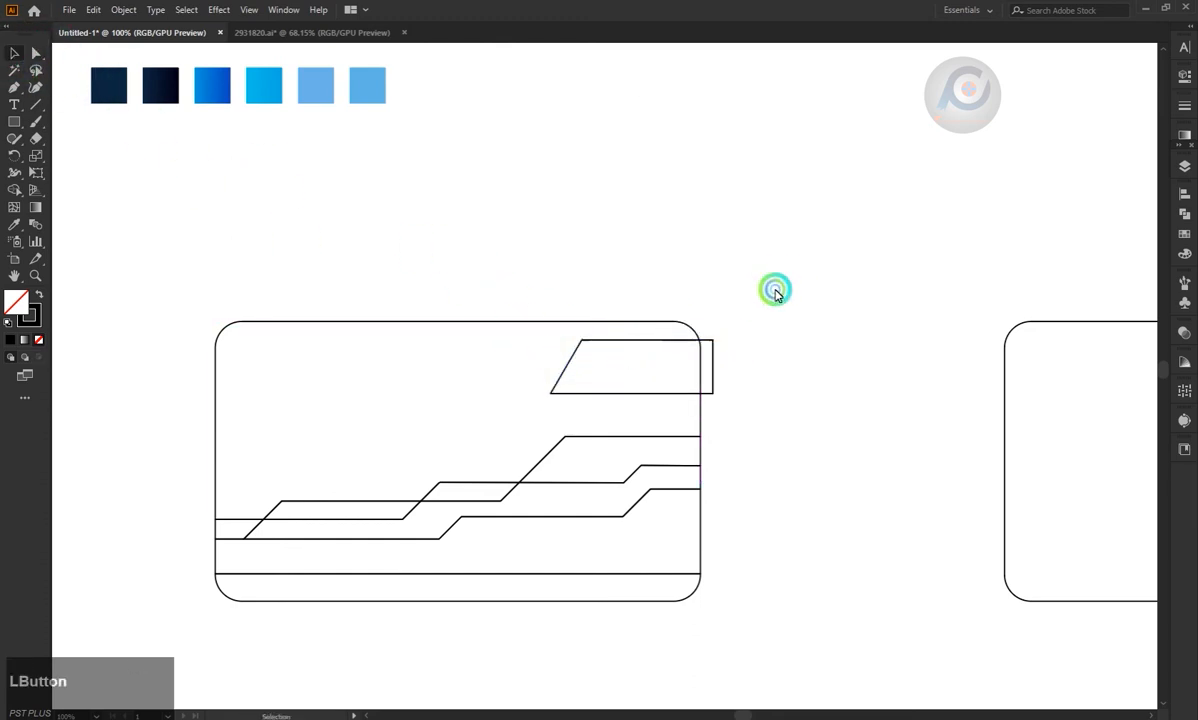
Delete the larger slanted shape and place a duplicate of the smaller one up and to the right, overhanging the card's edge.
key(ctrl+z)
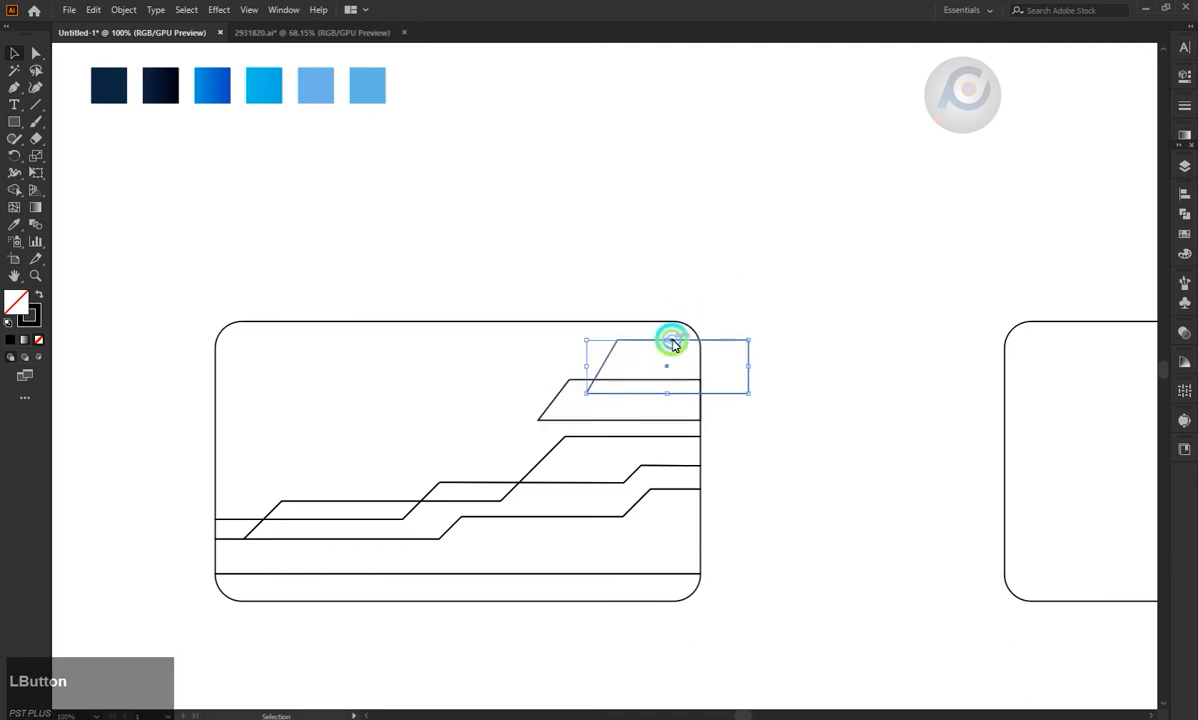
key(BackSpace)
mouse_move(655, 383)
mouse_down()
mouse_move(671, 359)
mouse_move(701, 361)
mouse_move(677, 388)
mouse_up()
Trim the part of the duplicated slanted shape outside the card's right edge with the Shape Builder.
click(25, 192)
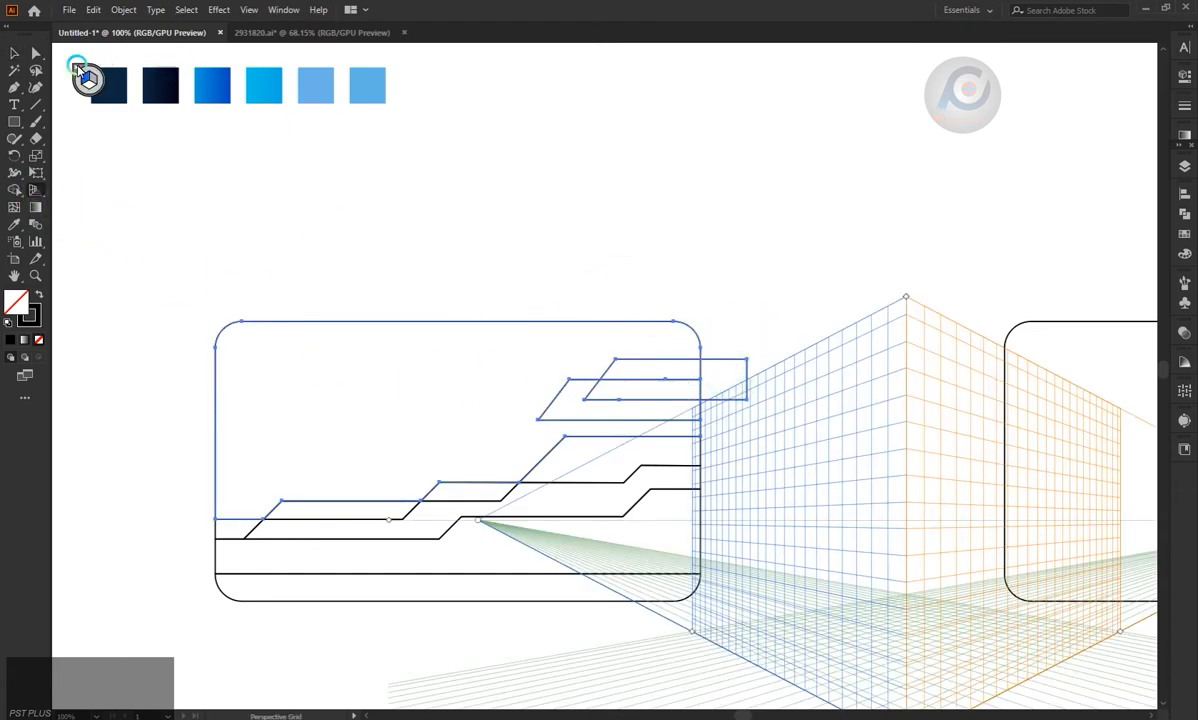
click(82, 73)
click(38, 192)
alt+click(714, 374)
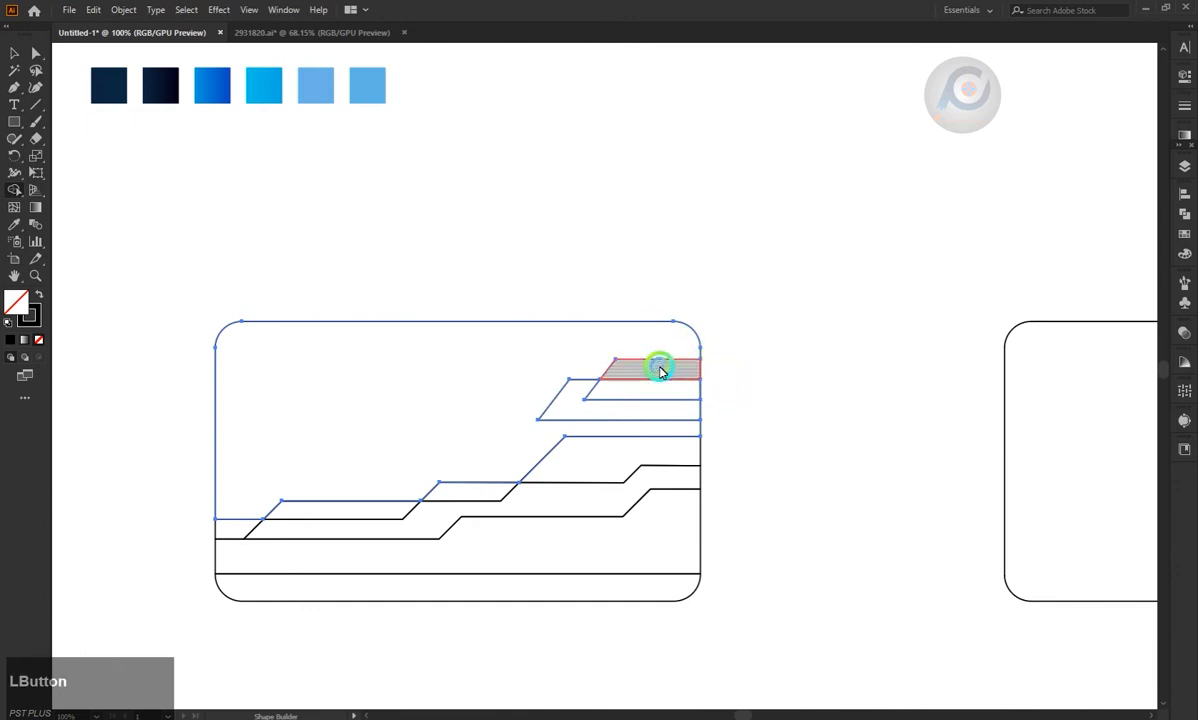
Fill the strip along the first card's bottom edge with the dark navy sample colour.
click(15, 54)
click(633, 354)
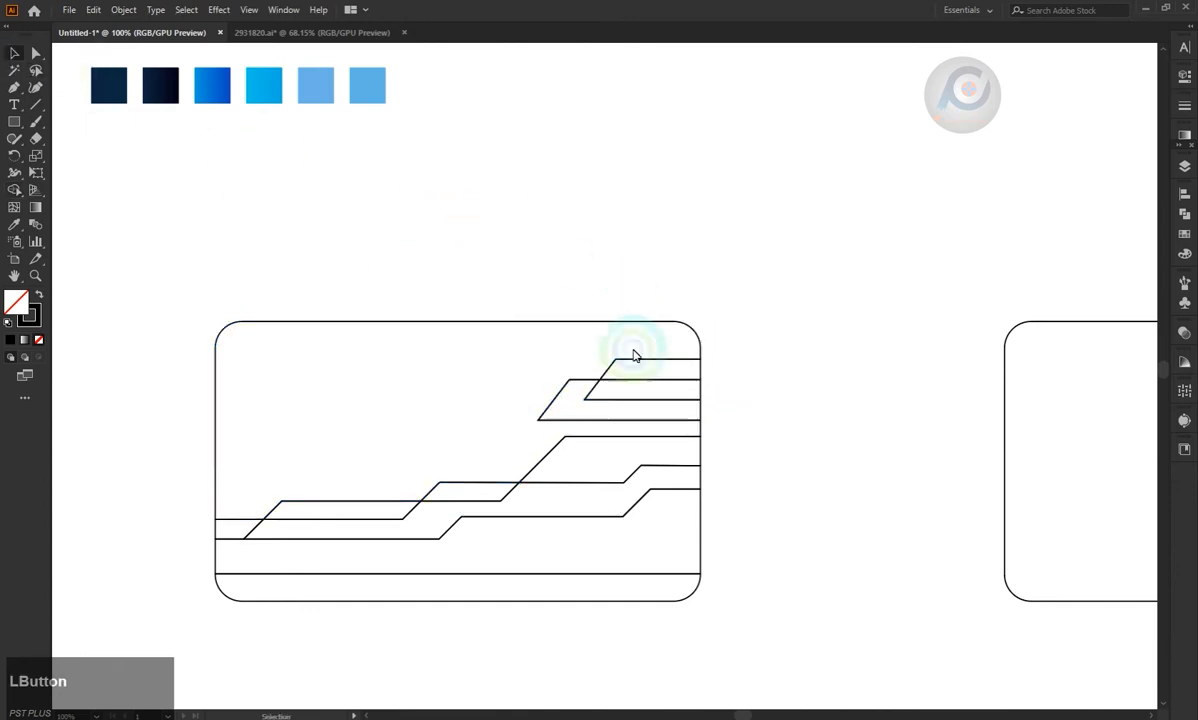
key(ctrl+minus)
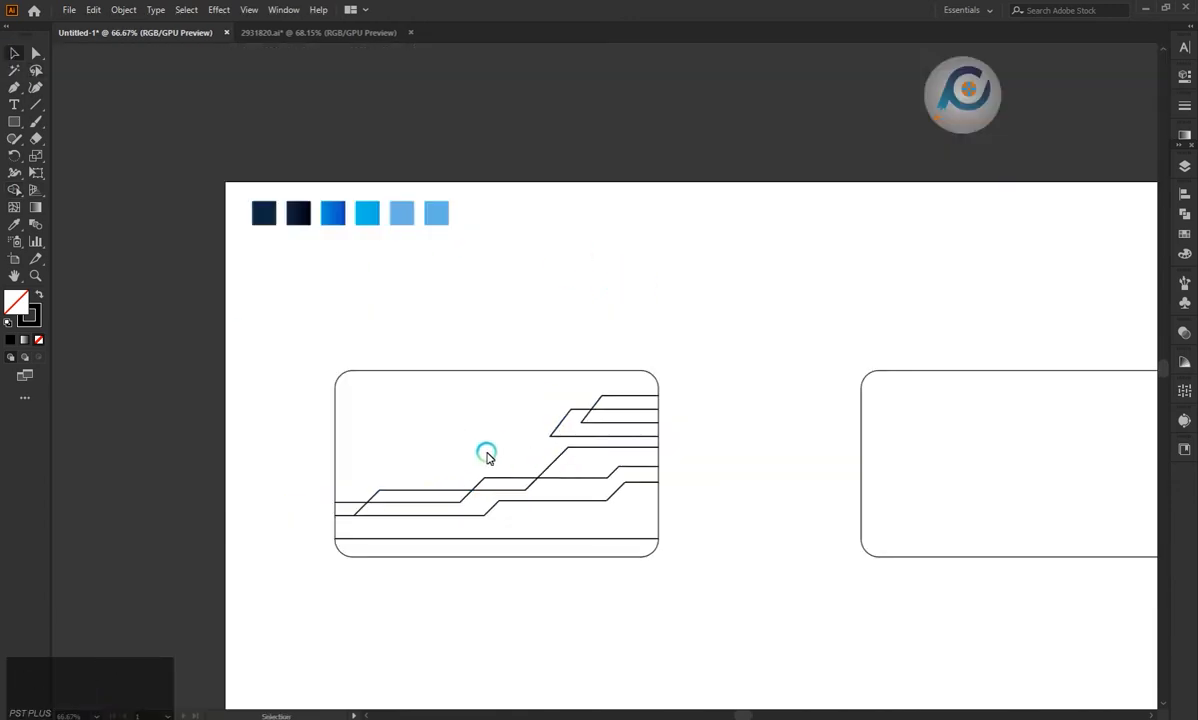
scroll(501, 490, down, 1)
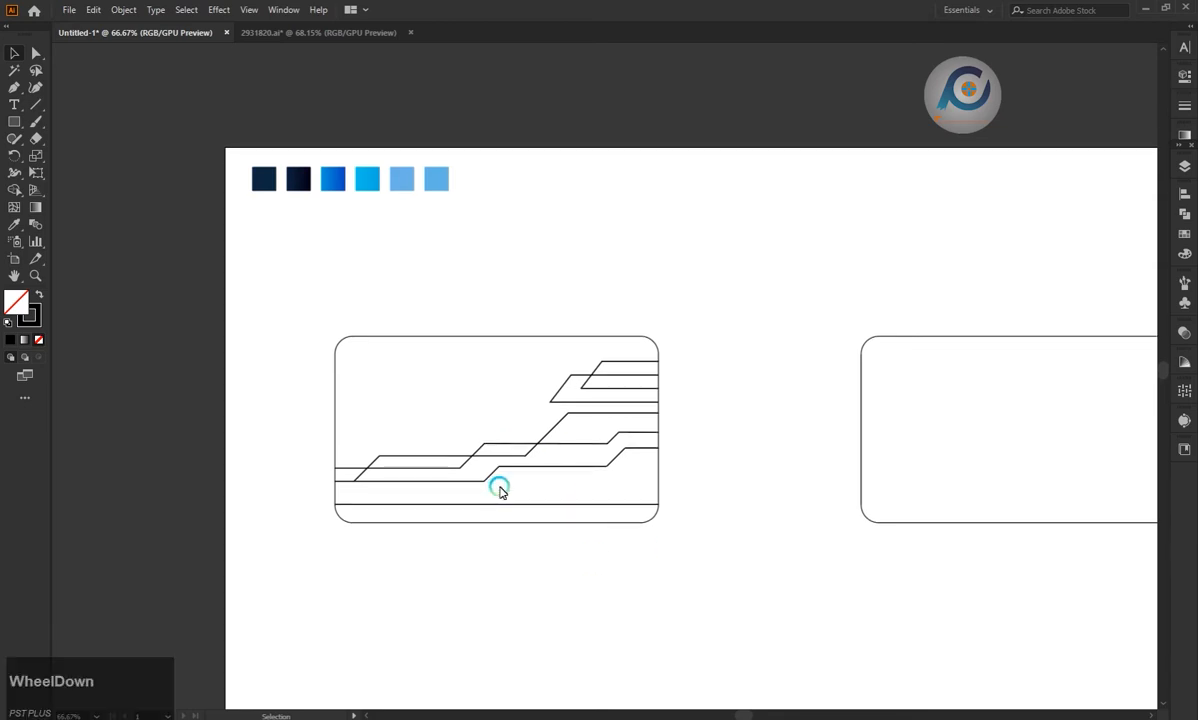
click(497, 512)
click(263, 179)
Fill the large stepped band above the bottom strip with the navy-to-black gradient sample.
key(a)
click(356, 463)
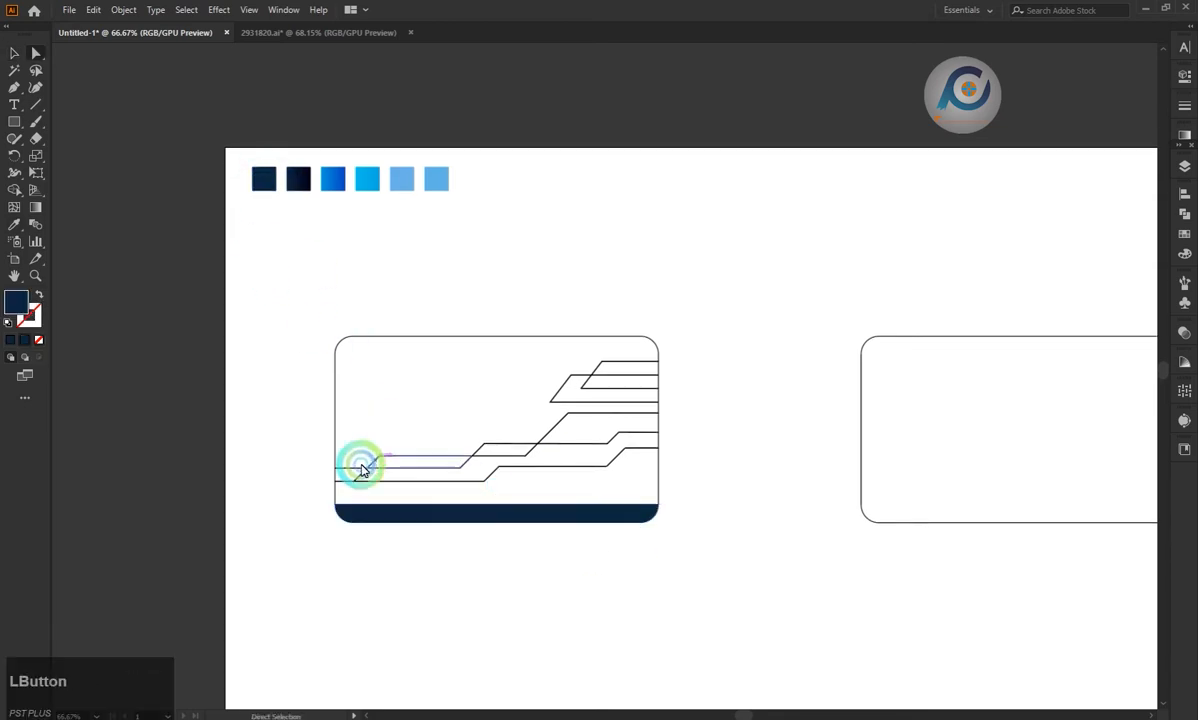
click(338, 486)
click(298, 180)
click(356, 476)
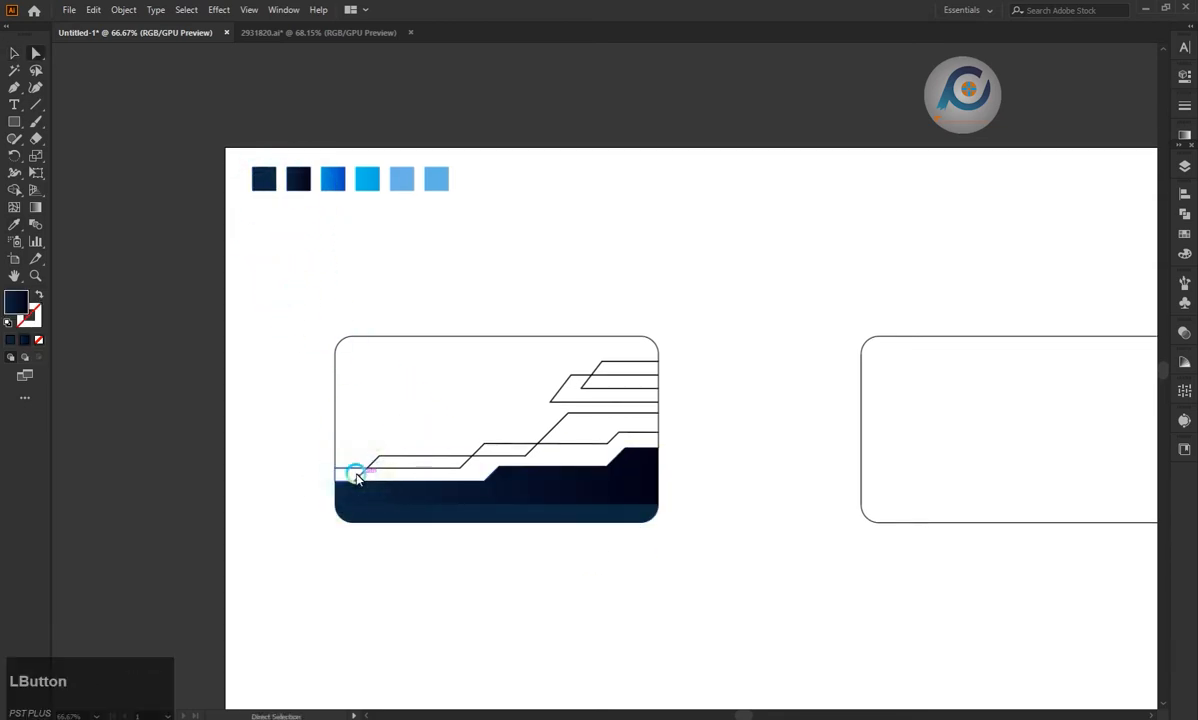
click(356, 473)
click(291, 460)
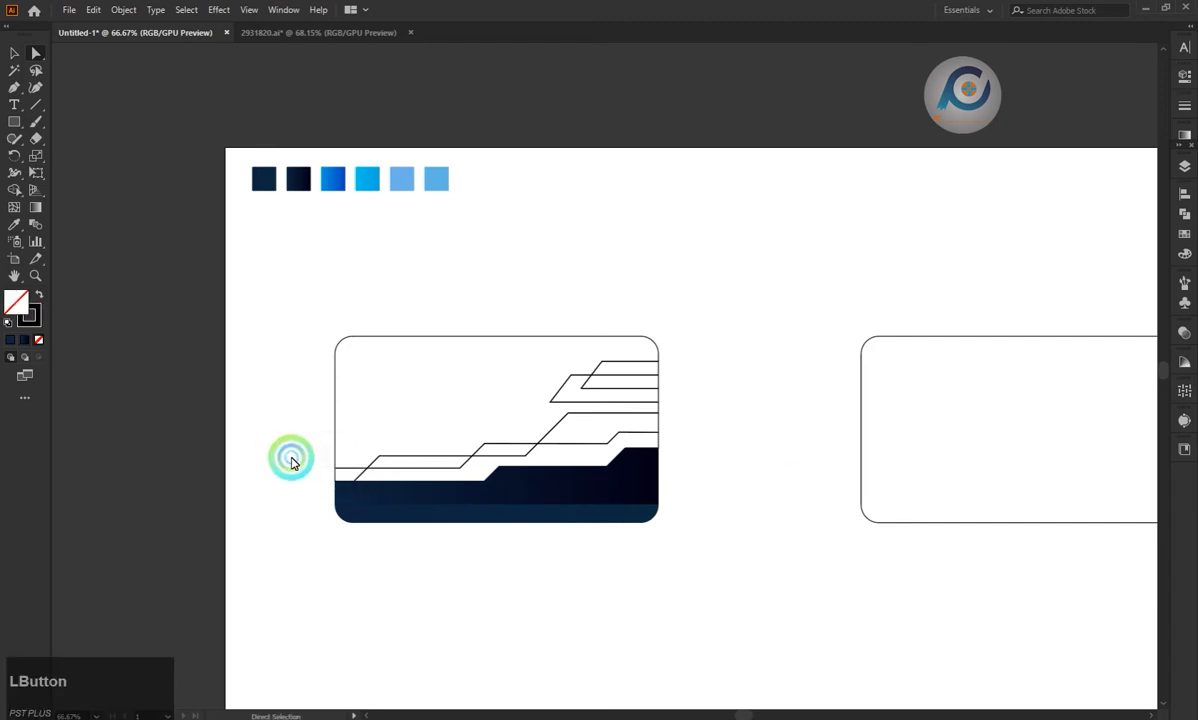
Fill the thin stepped band above the black one with the blue gradient sample.
click(601, 444)
key(i)
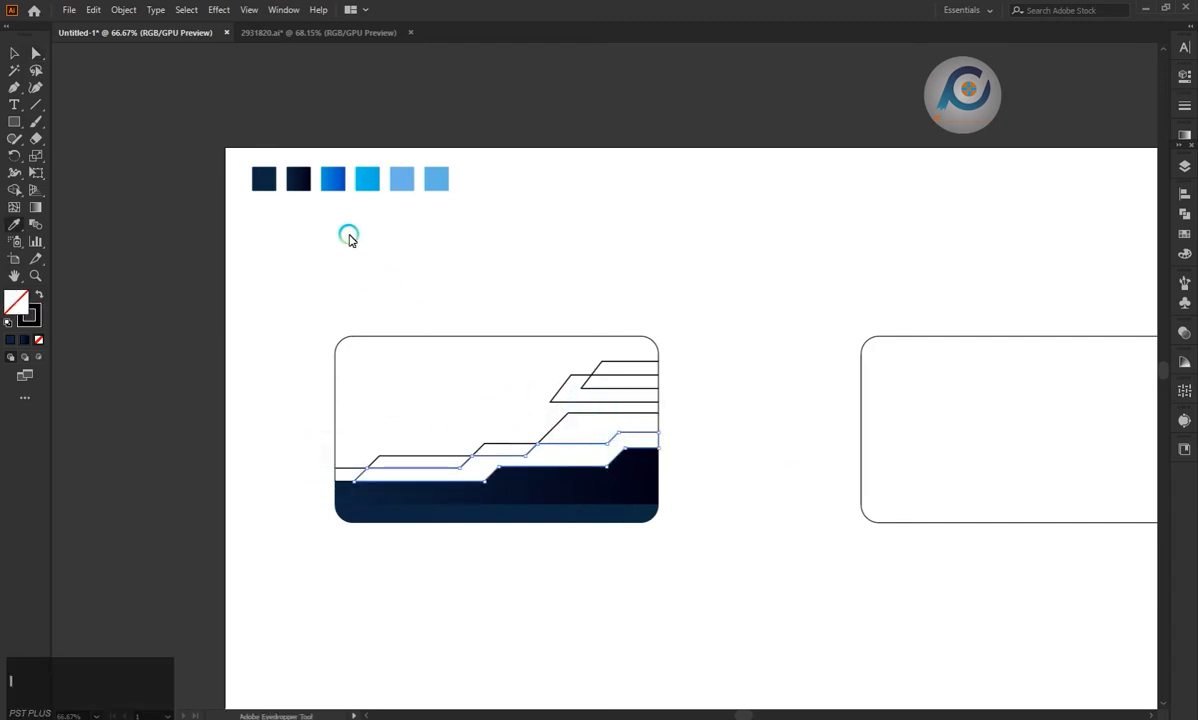
click(344, 186)
key(a)
Fill the right-hand slanted block and the long left slanted strip above the blue band with the cyan sample.
click(573, 416)
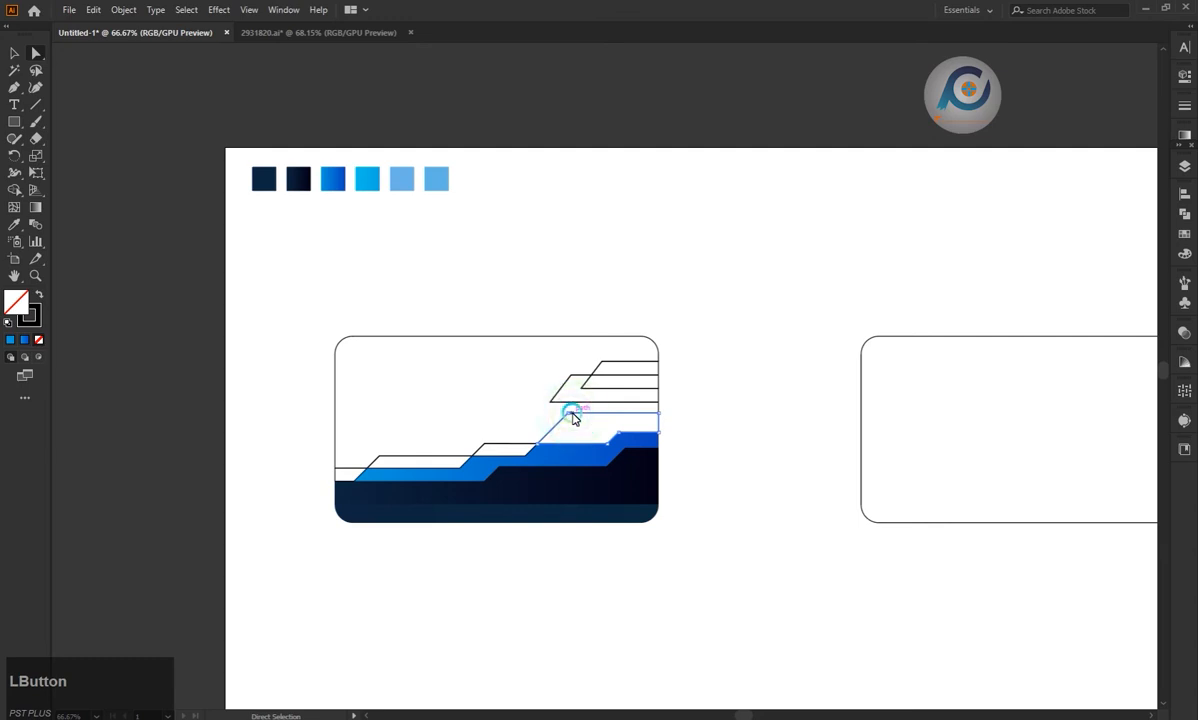
key(i)
click(370, 184)
key(a)
click(418, 456)
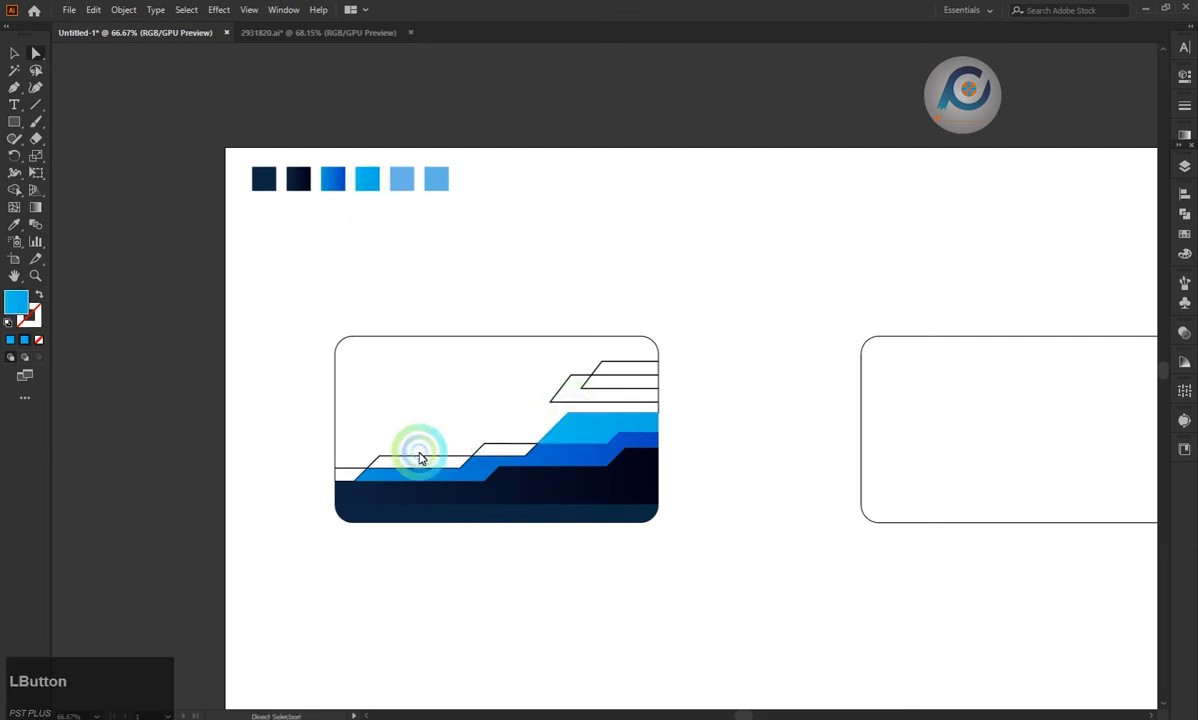
key(i)
click(368, 188)
key(a)
Fill the small middle slanted piece and the short piece at the card's left edge with the light blue sample.
click(488, 417)
key(i)
click(401, 182)
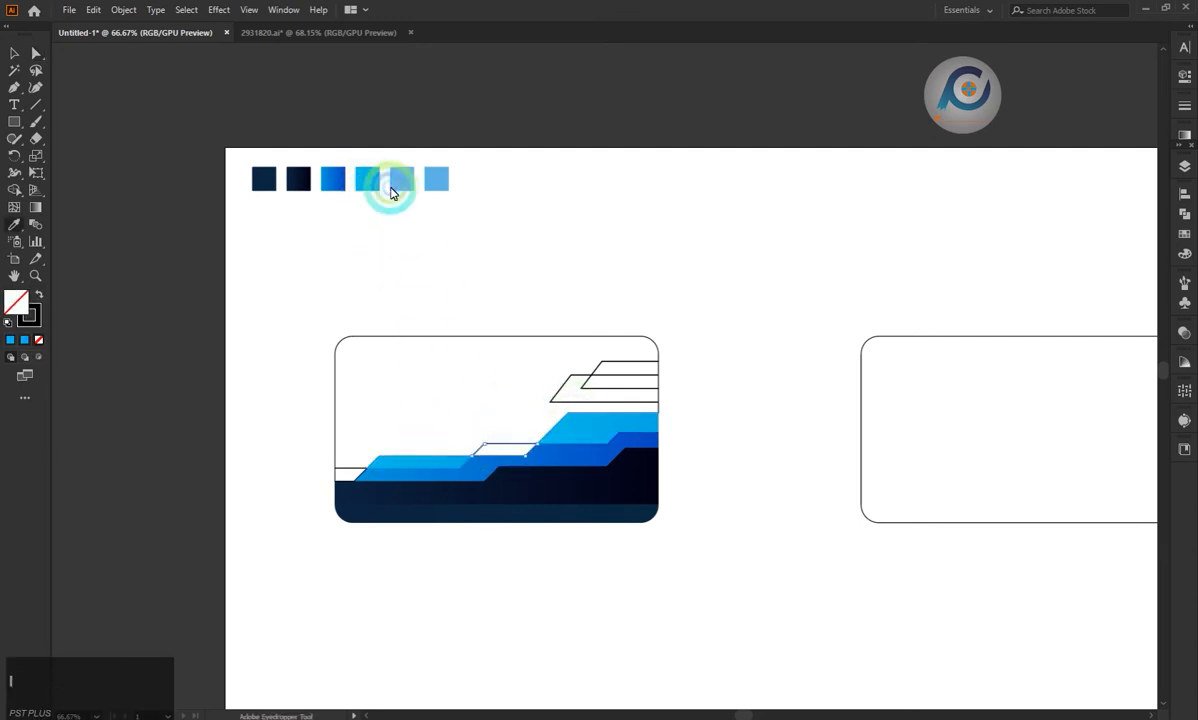
key(a)
click(362, 434)
click(350, 468)
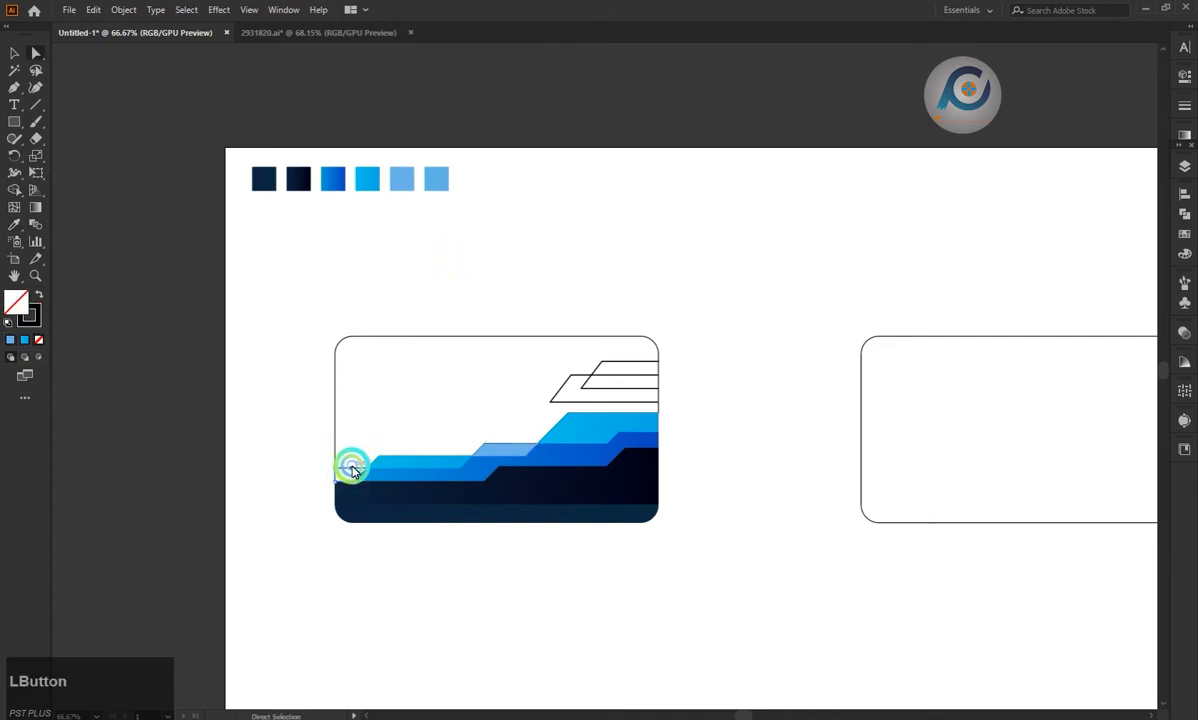
key(i)
click(401, 182)
key(a)
Fill the uppermost slanted piece at the card's right edge with a light grey swatch.
click(733, 400)
click(551, 502)
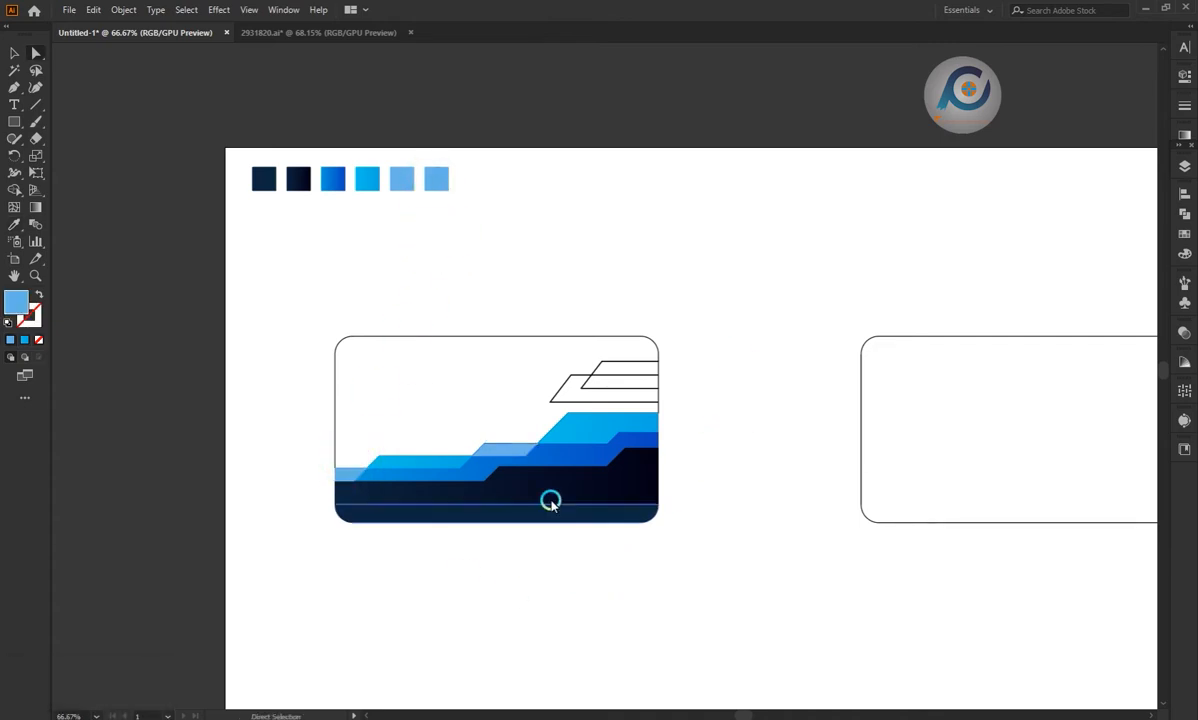
click(601, 370)
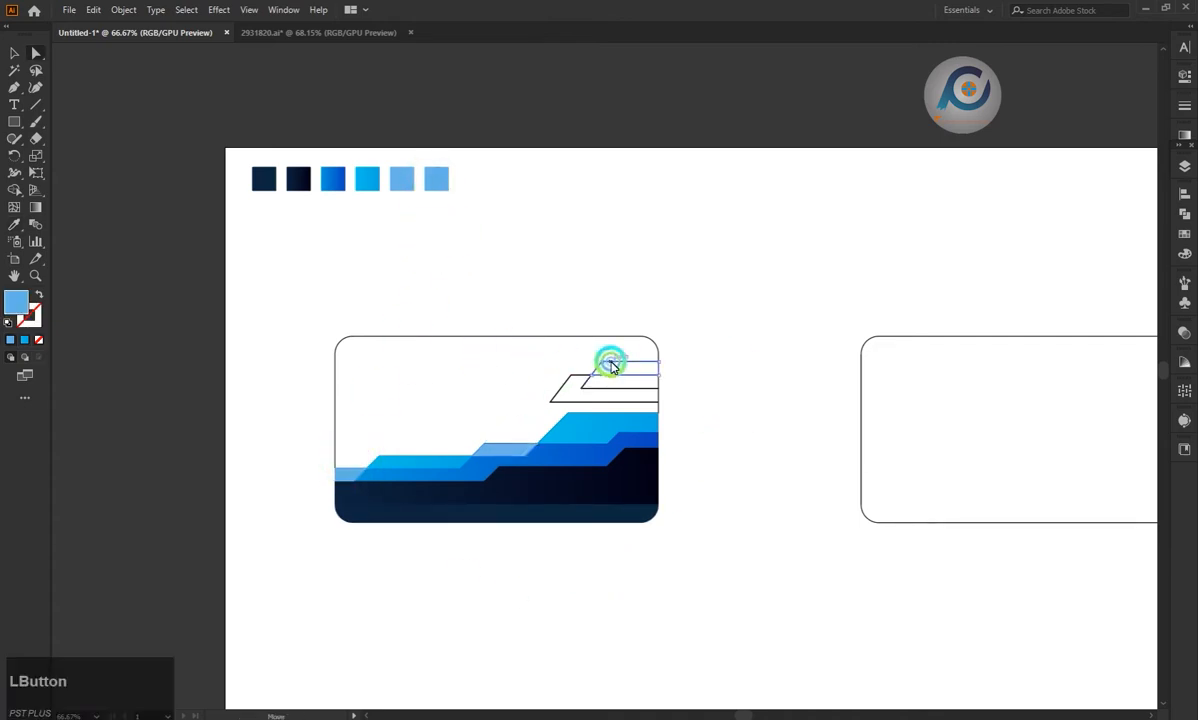
scroll(749, 700, right, 3)
scroll(602, 607, down, 2)
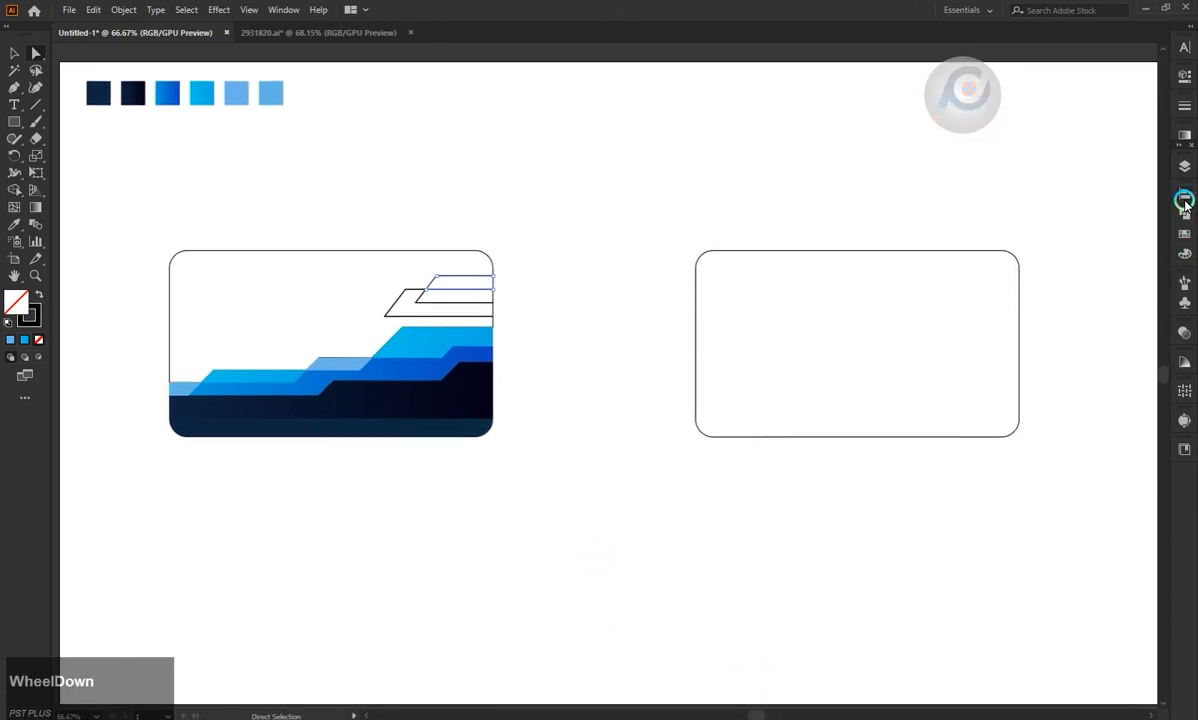
click(1185, 201)
click(1184, 217)
click(1184, 233)
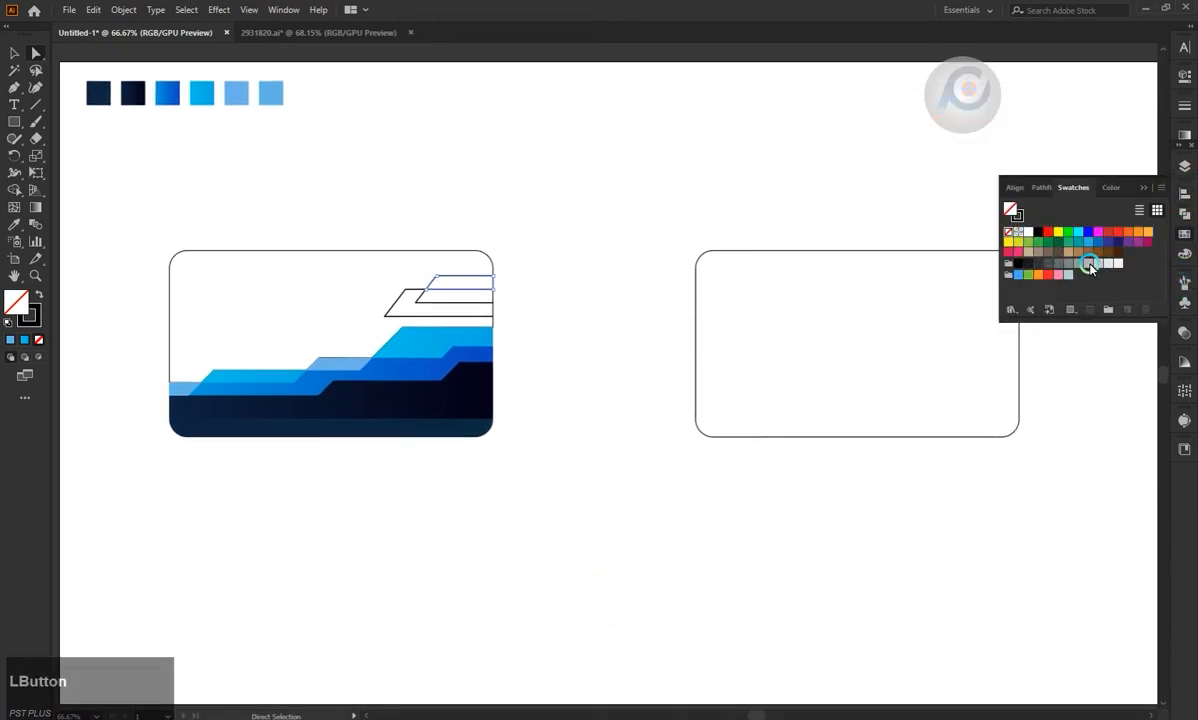
click(1089, 264)
click(1107, 263)
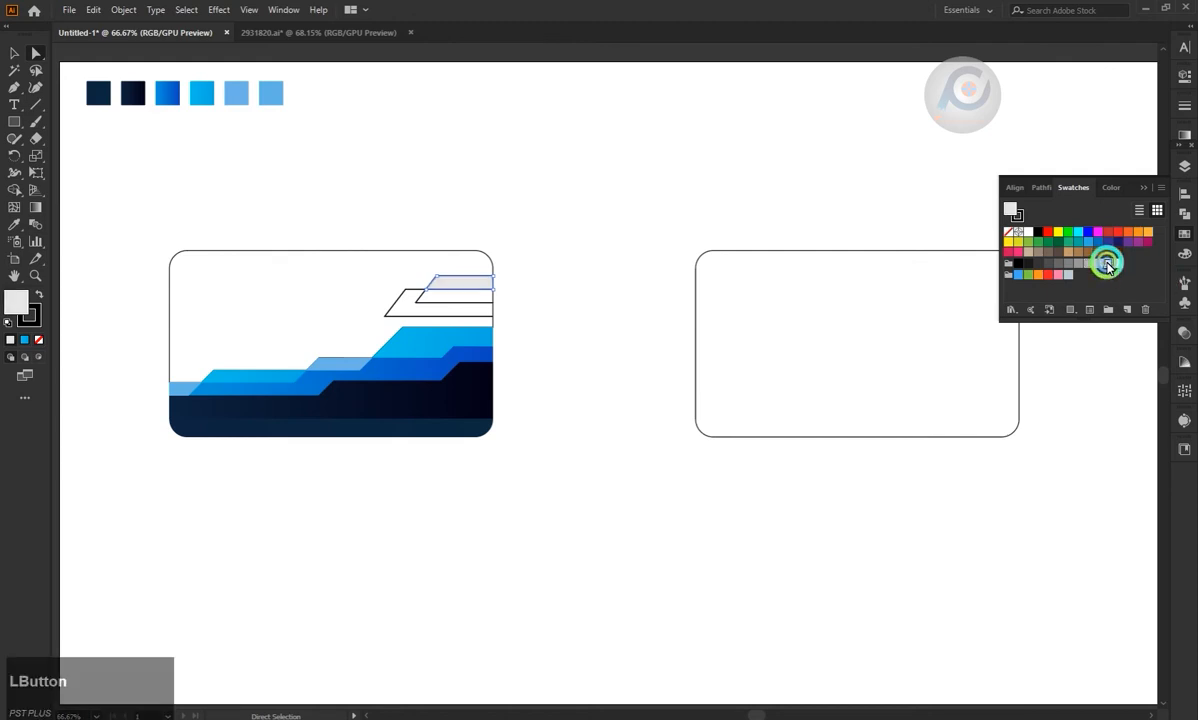
Copy the uppermost piece's light grey fill to the larger slanted piece below it.
click(391, 308)
key(i)
click(447, 284)
key(a)
click(505, 293)
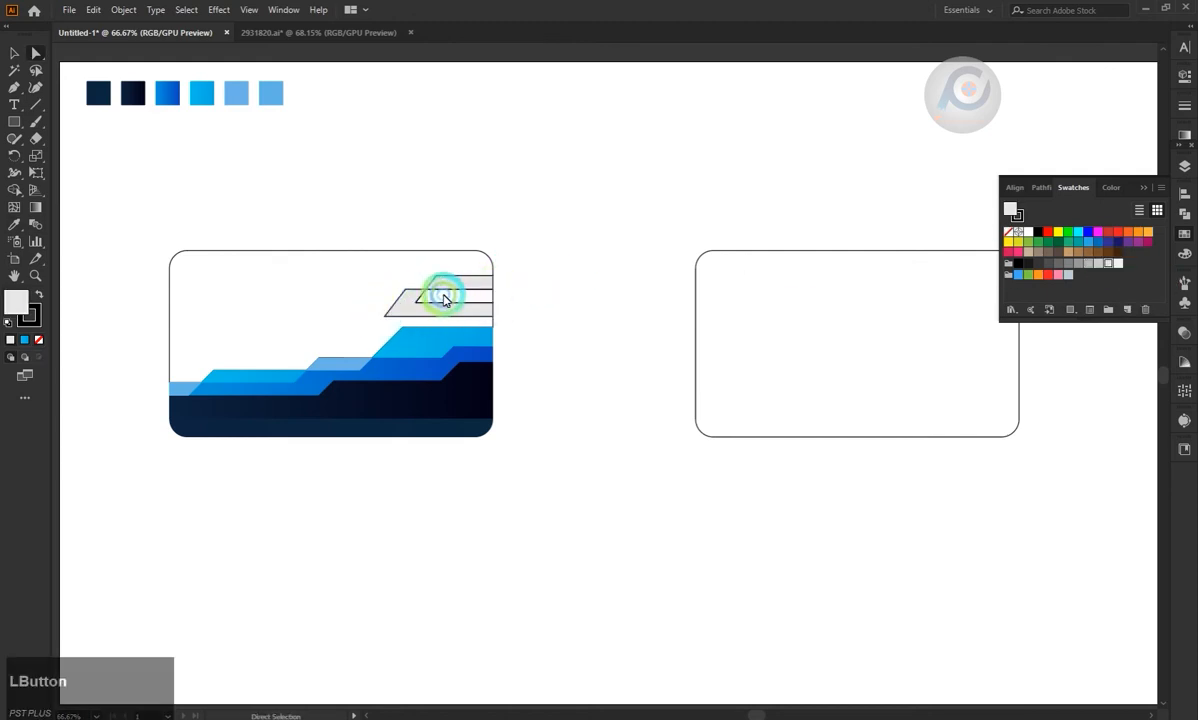
Fill the overlap between the two light grey slanted pieces with a medium grey swatch.
click(425, 300)
key(i)
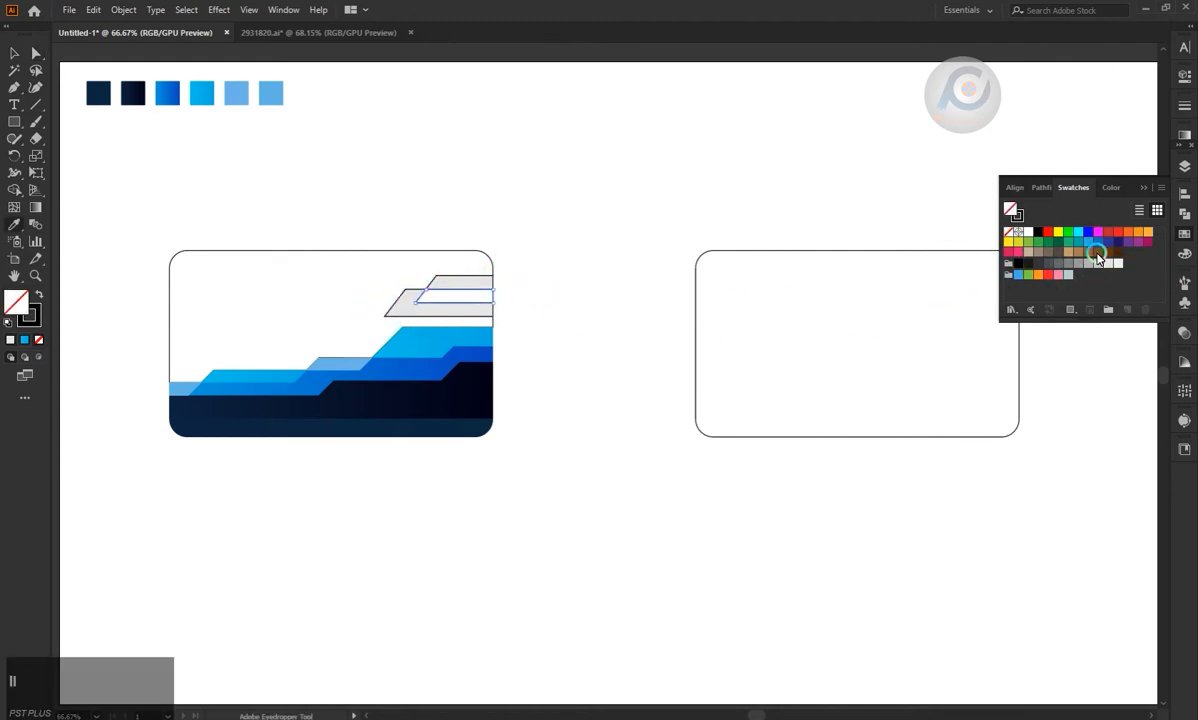
click(1097, 260)
key(a)
click(525, 236)
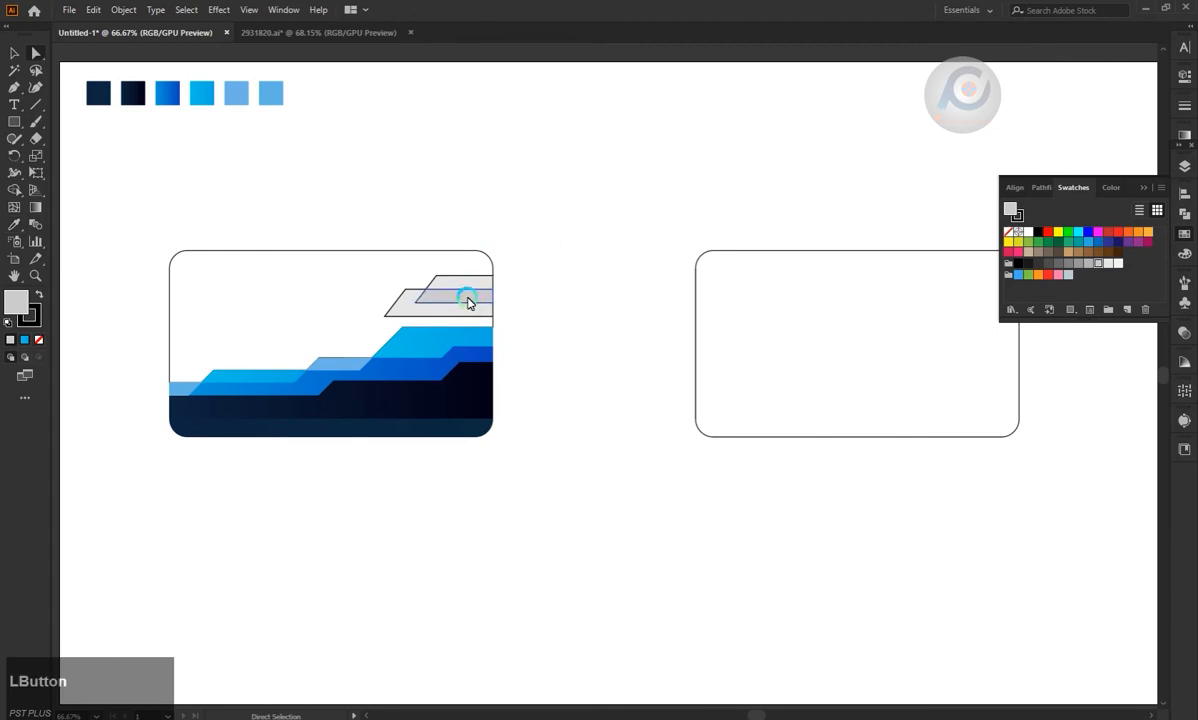
click(468, 300)
key(i)
click(1088, 263)
key(a)
click(608, 218)
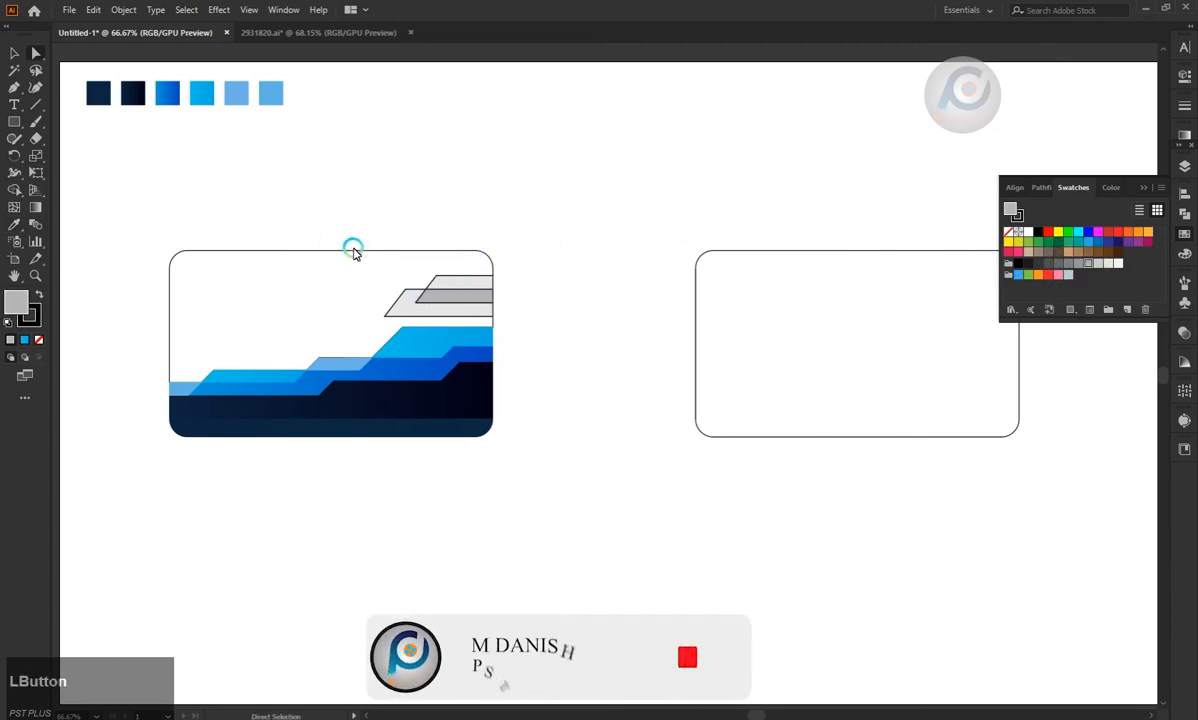
Fill the card's large background area with the lightest grey swatch.
click(353, 252)
click(1118, 262)
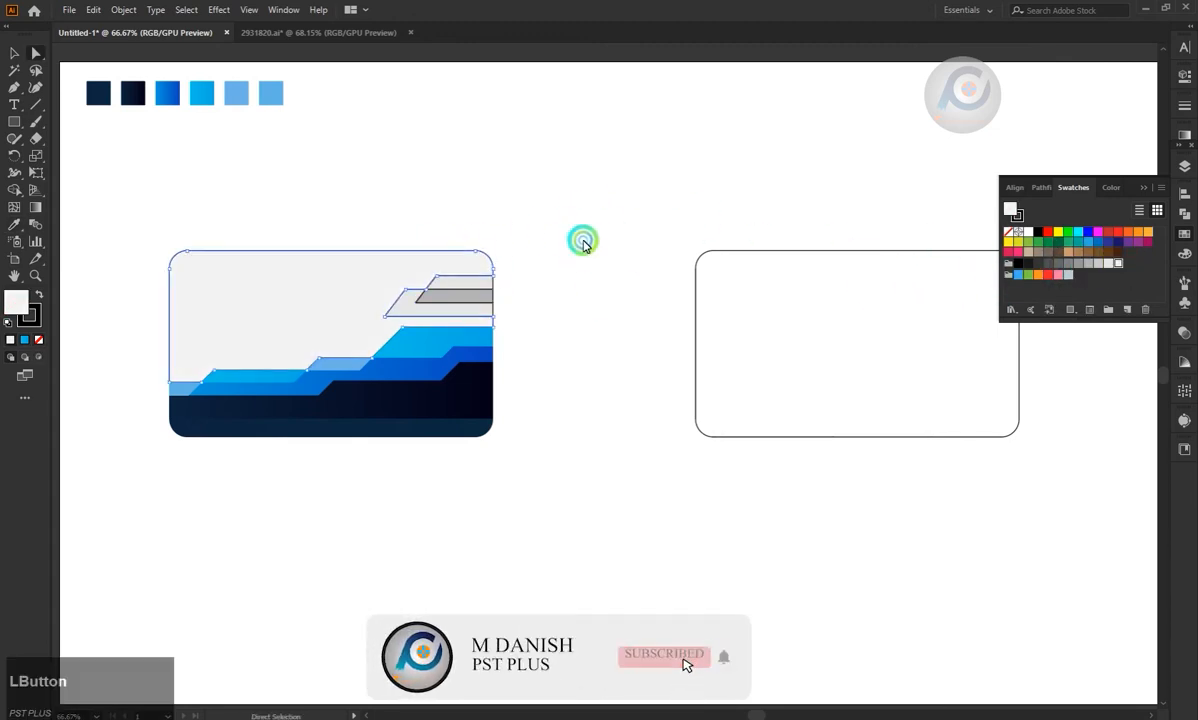
click(898, 275)
click(303, 273)
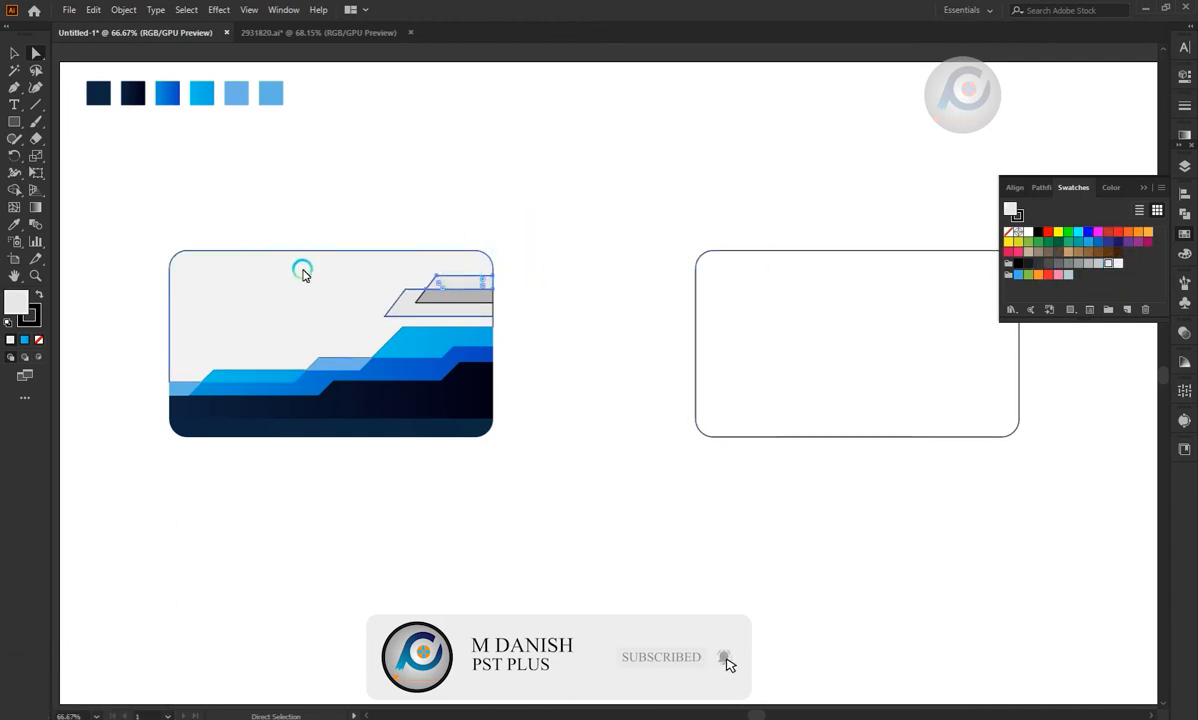
click(738, 258)
click(507, 241)
click(448, 284)
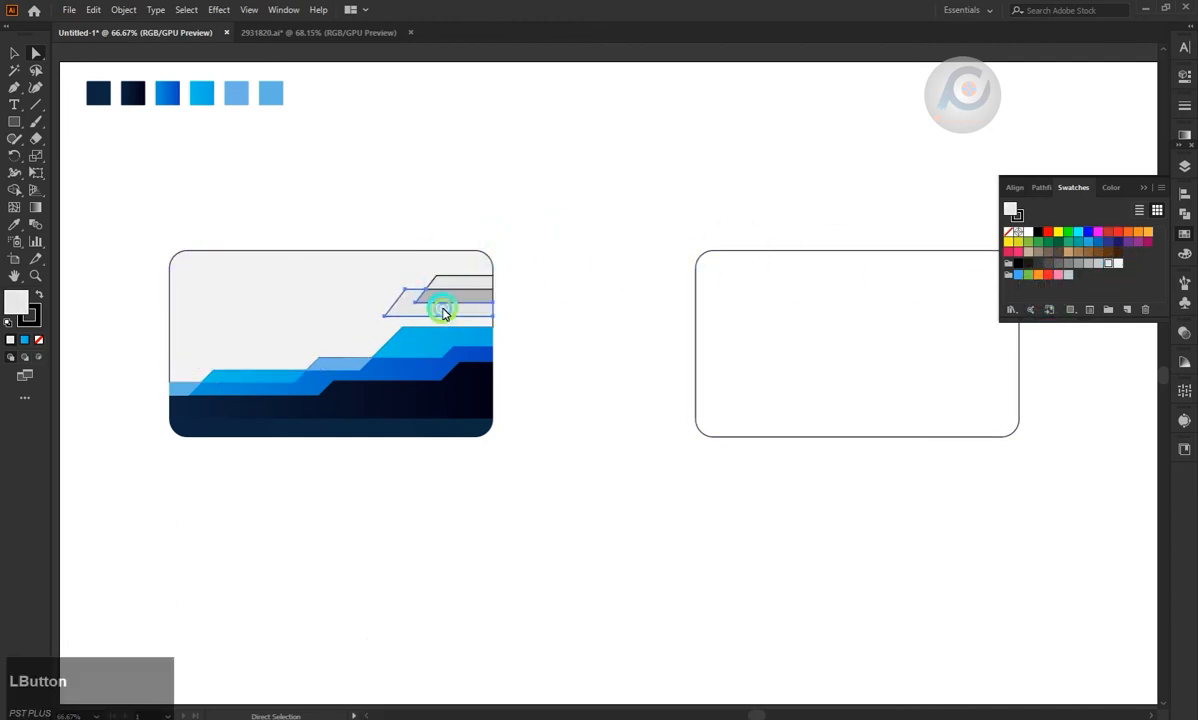
click(572, 219)
Remove the stroke from all shapes of the first card.
click(14, 53)
drag(147, 209, 485, 446)
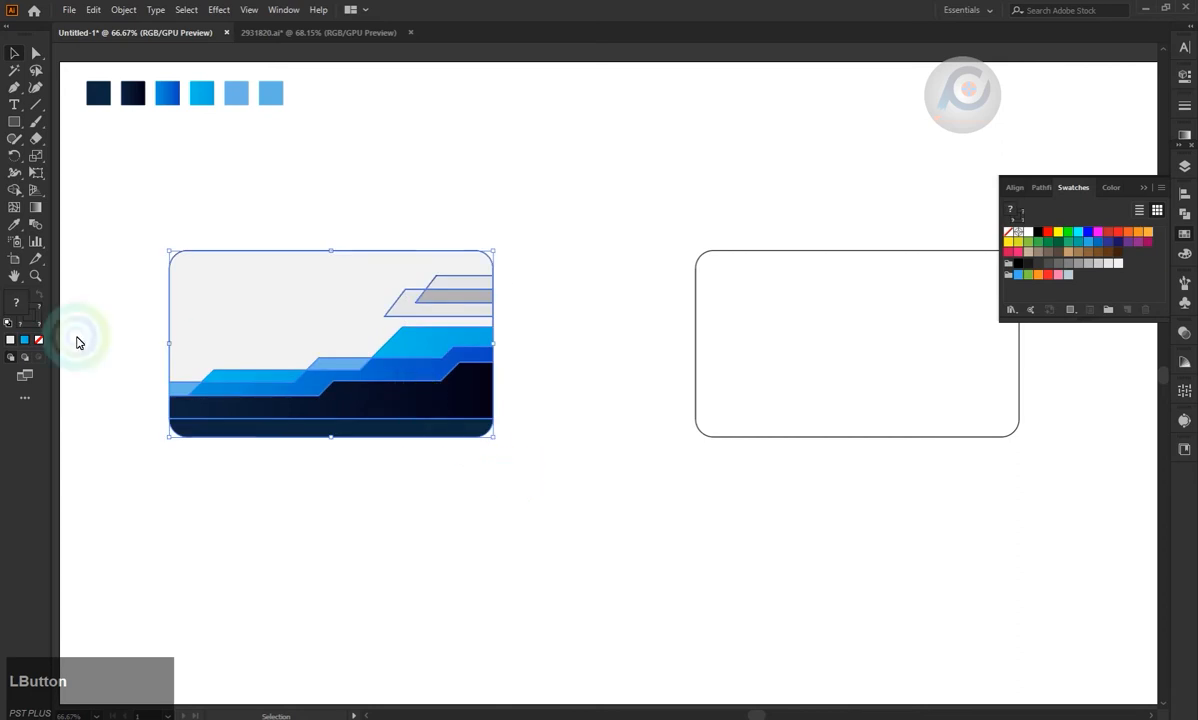
click(38, 336)
click(418, 216)
click(168, 157)
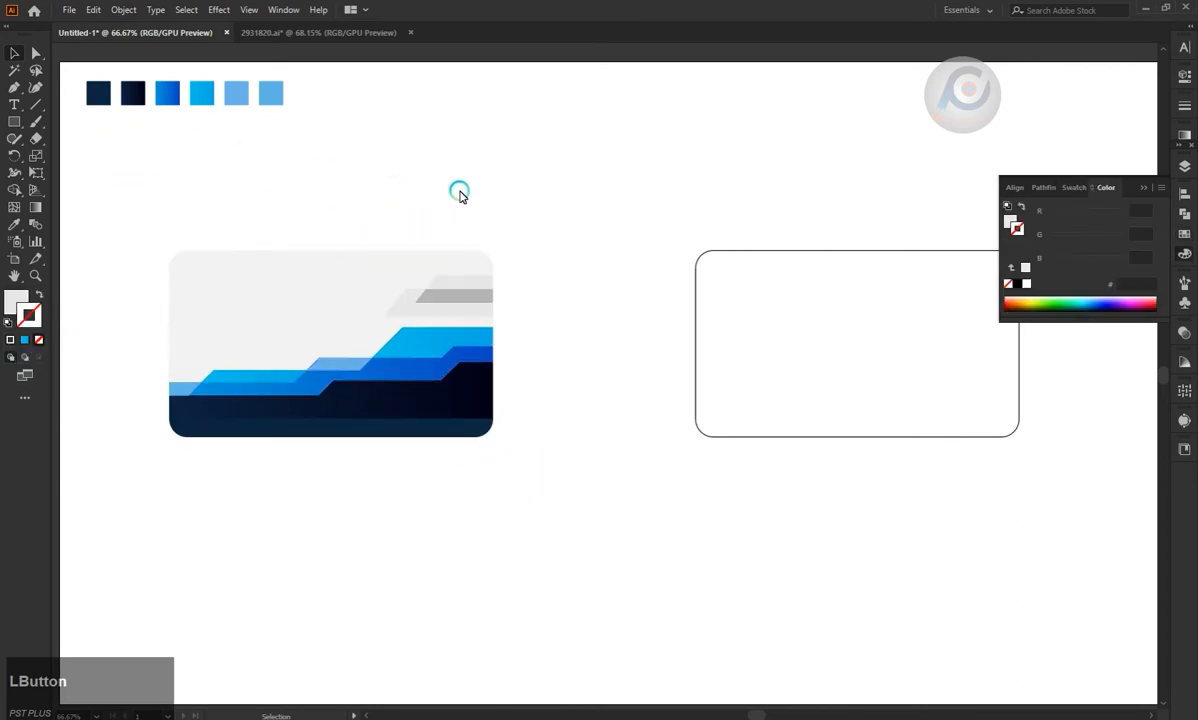
Draw a small square in the card's upper left area and rotate it 45° into a diamond.
click(14, 121)
drag(239, 282, 284, 327)
mouse_move(289, 281)
mouse_down()
mouse_move(312, 329)
mouse_move(301, 297)
mouse_up()
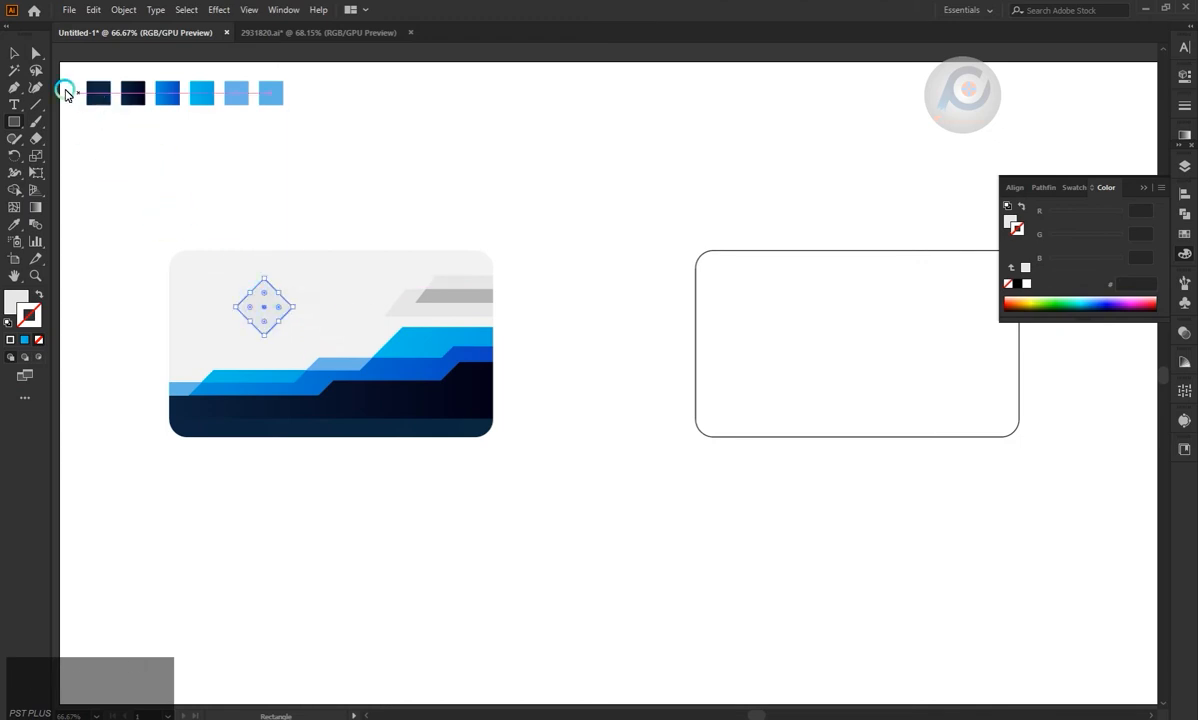
Round all four corners of the diamond.
click(36, 53)
scroll(235, 315, up, 2)
drag(352, 261, 351, 272)
click(109, 132)
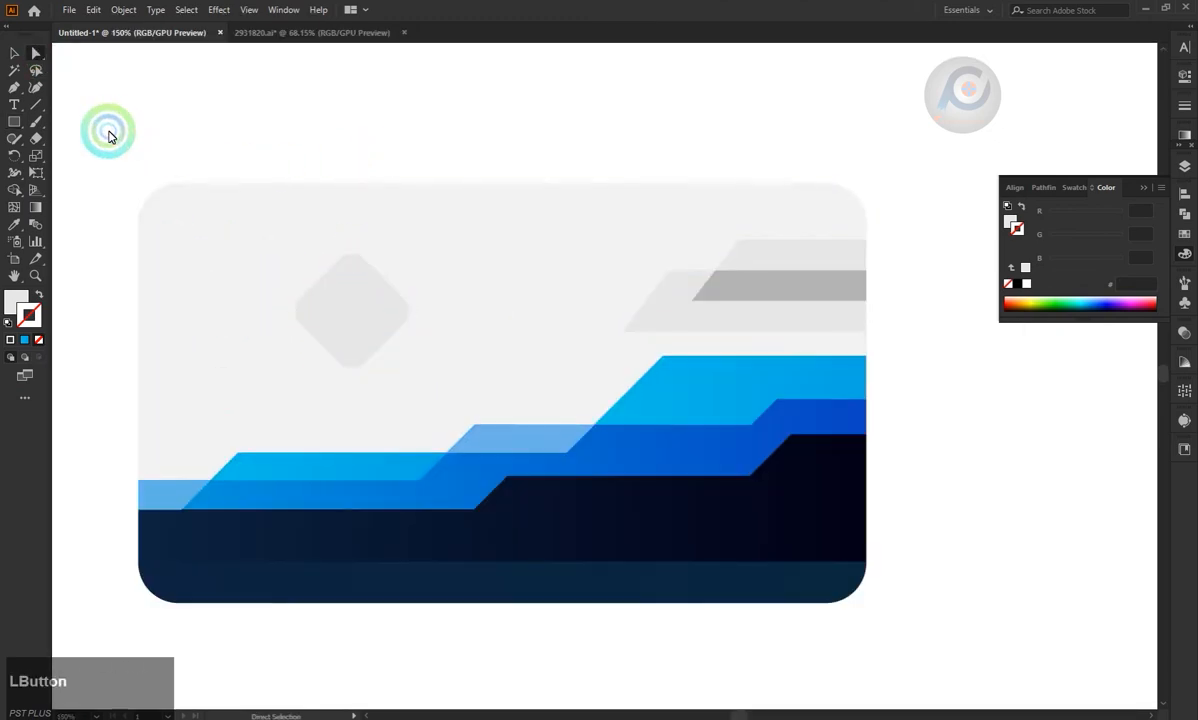
Remove the diamond's fill and give it a 5 pt cyan gradient stroke.
click(340, 313)
click(26, 340)
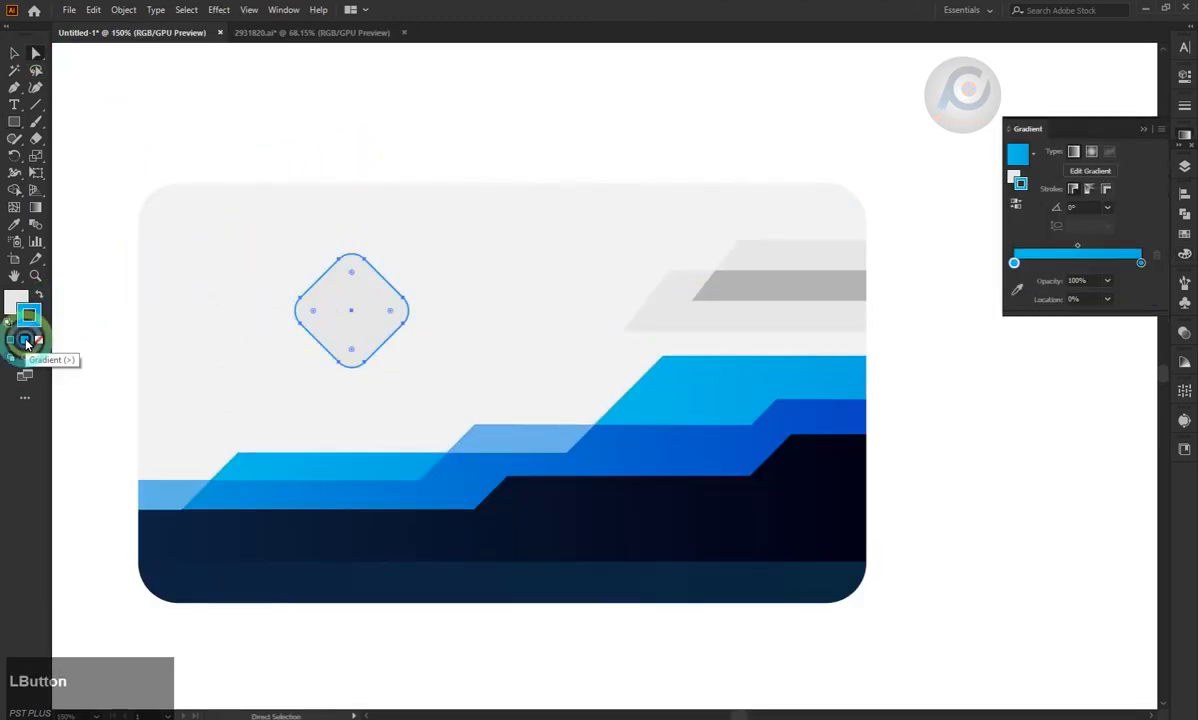
click(14, 303)
click(38, 340)
click(36, 316)
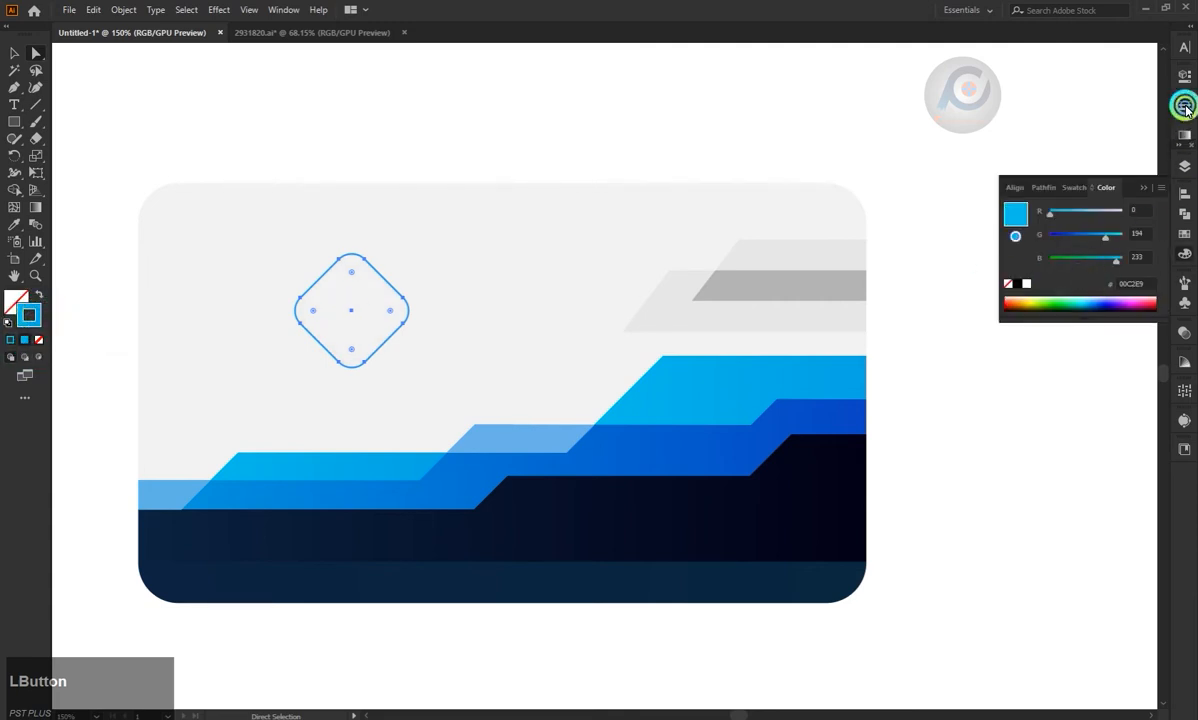
click(1185, 106)
click(1060, 120)
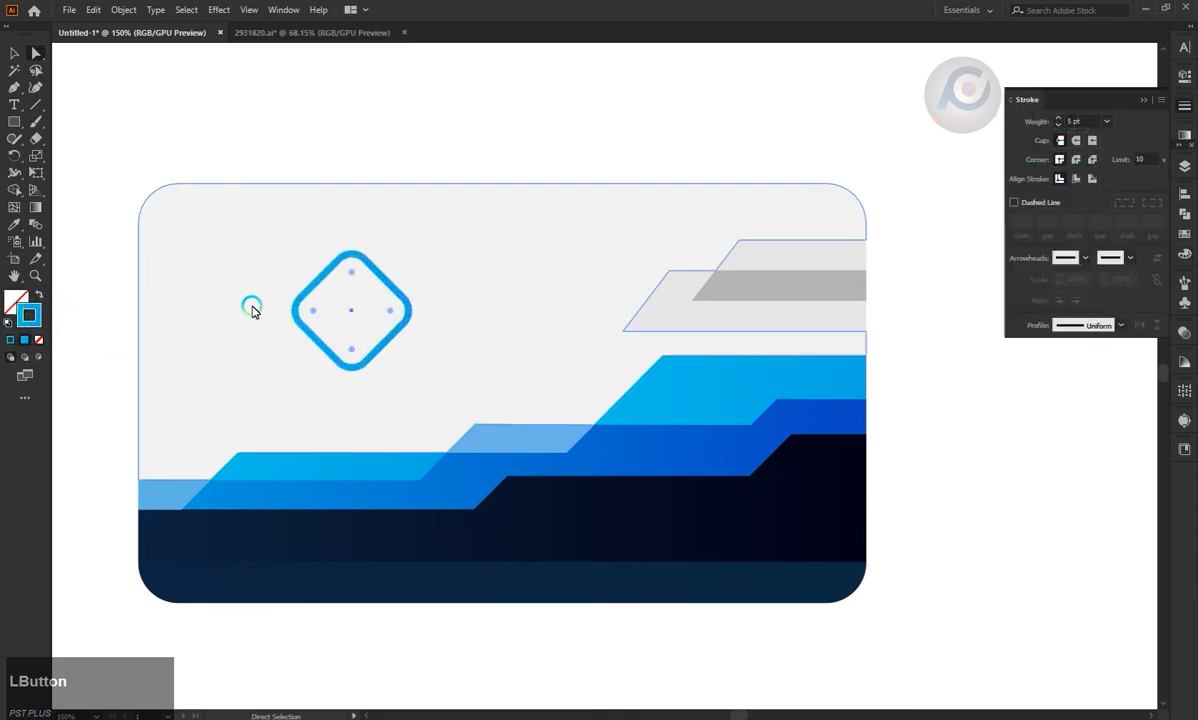
Sample the blue gradient from the stepped band and apply it to the diamond as a 5 pt stroke without fill.
key(i)
click(587, 453)
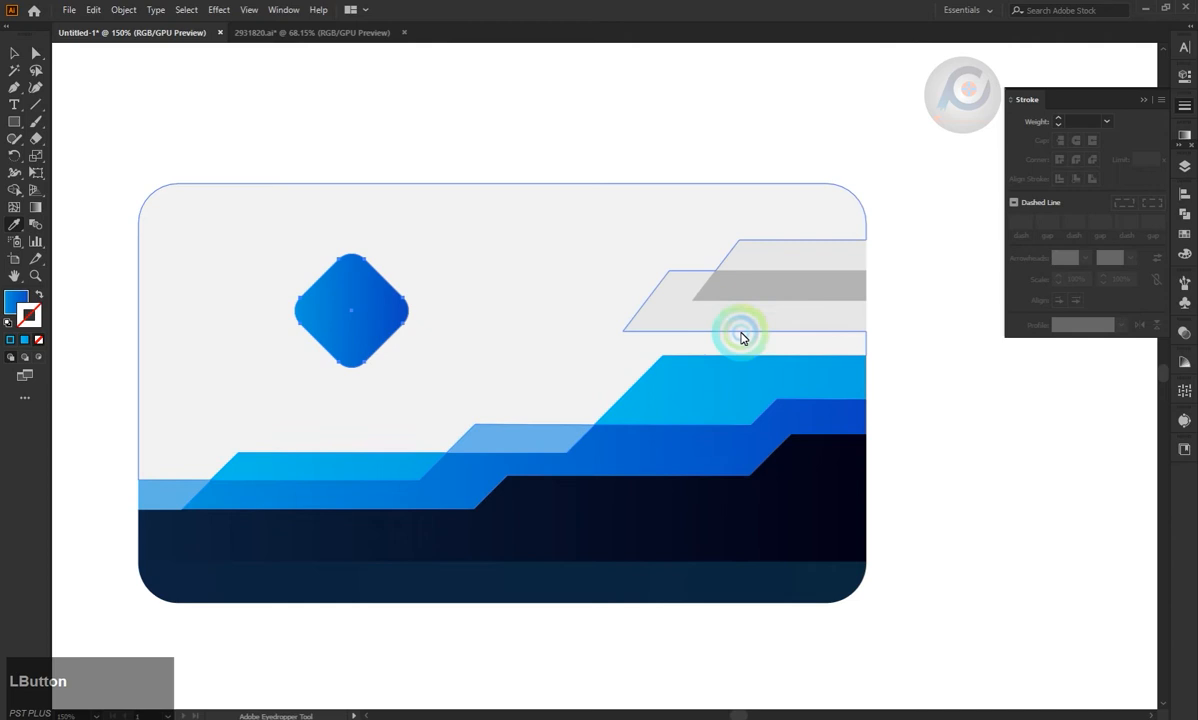
click(15, 302)
click(30, 317)
click(26, 339)
click(15, 302)
click(37, 339)
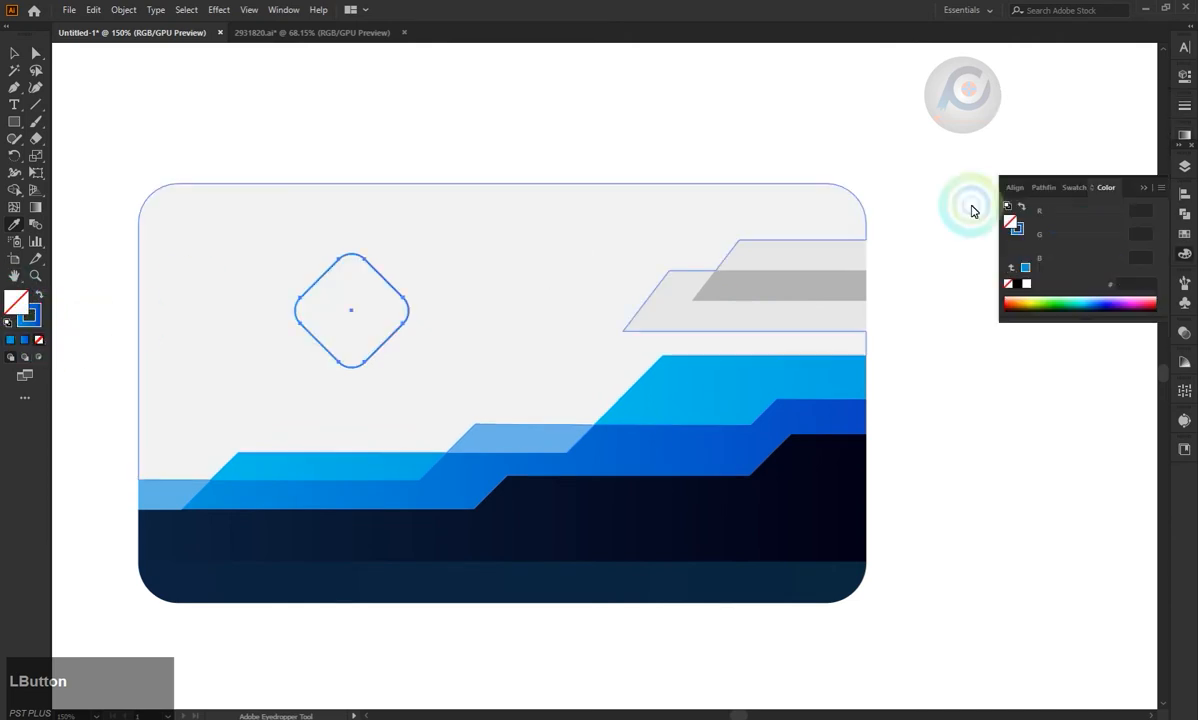
click(1185, 106)
click(1061, 119)
click(1061, 119)
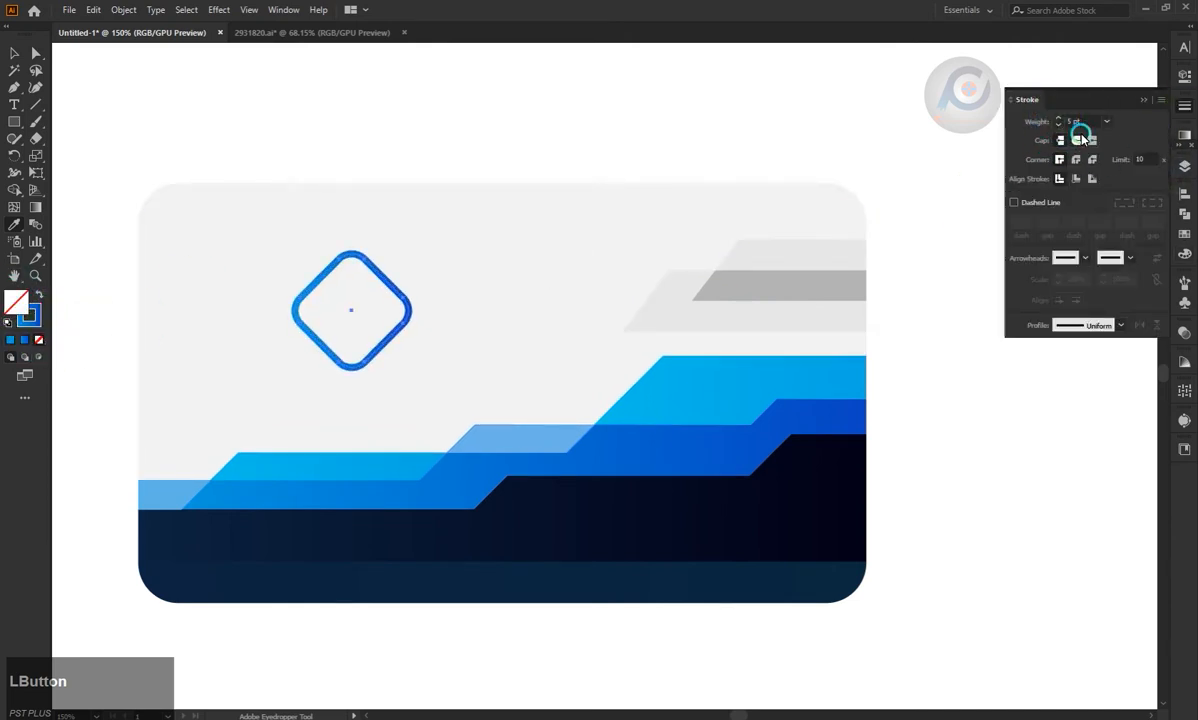
click(14, 52)
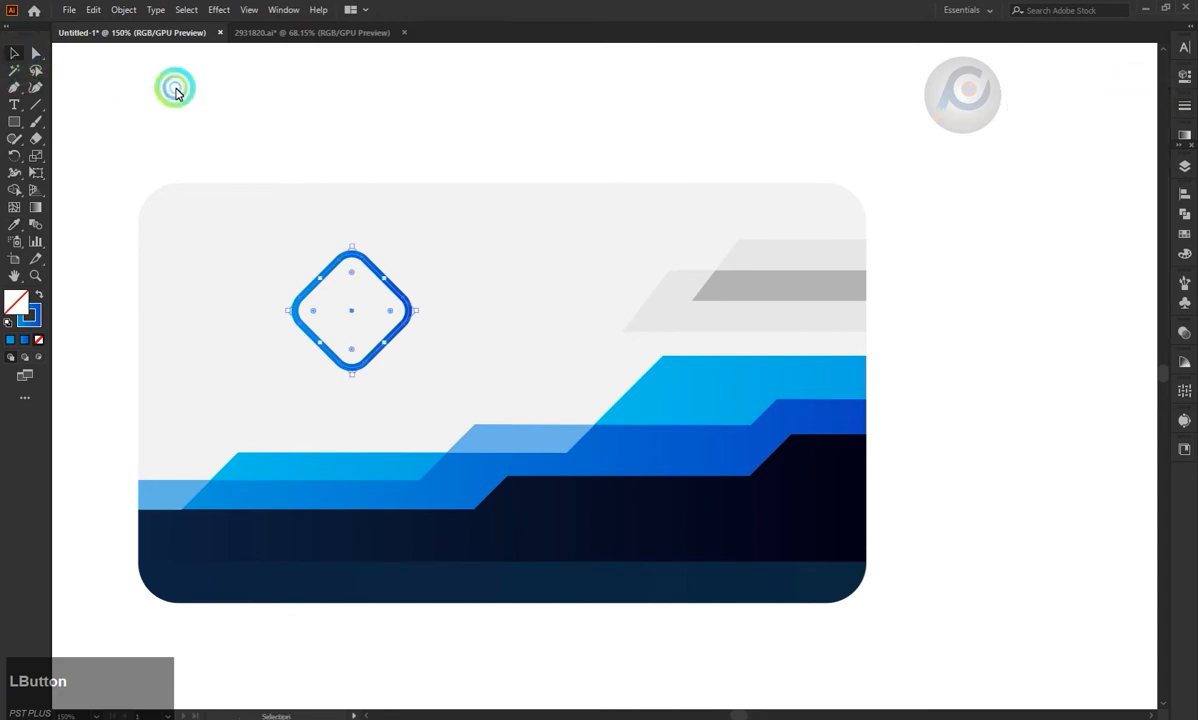
click(229, 105)
Draw an arched curve inside the diamond with the Pen tool, keeping the blue gradient stroke without fill.
scroll(294, 318, up, 2)
click(376, 331)
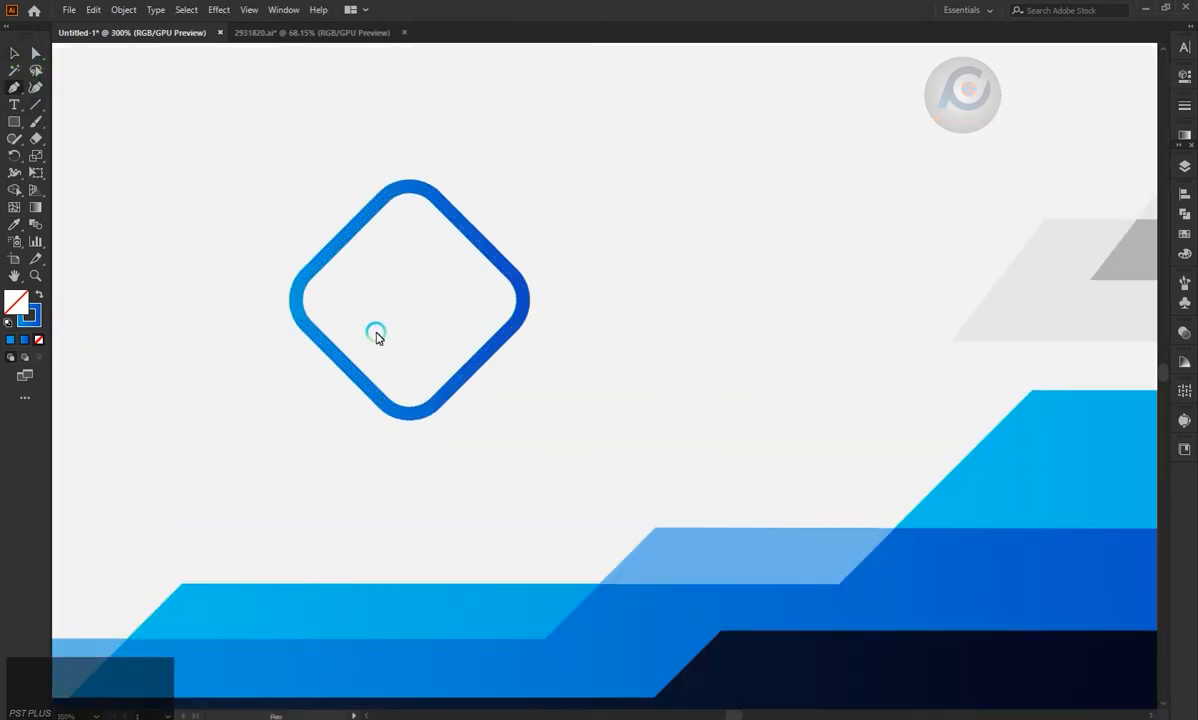
drag(444, 322, 474, 353)
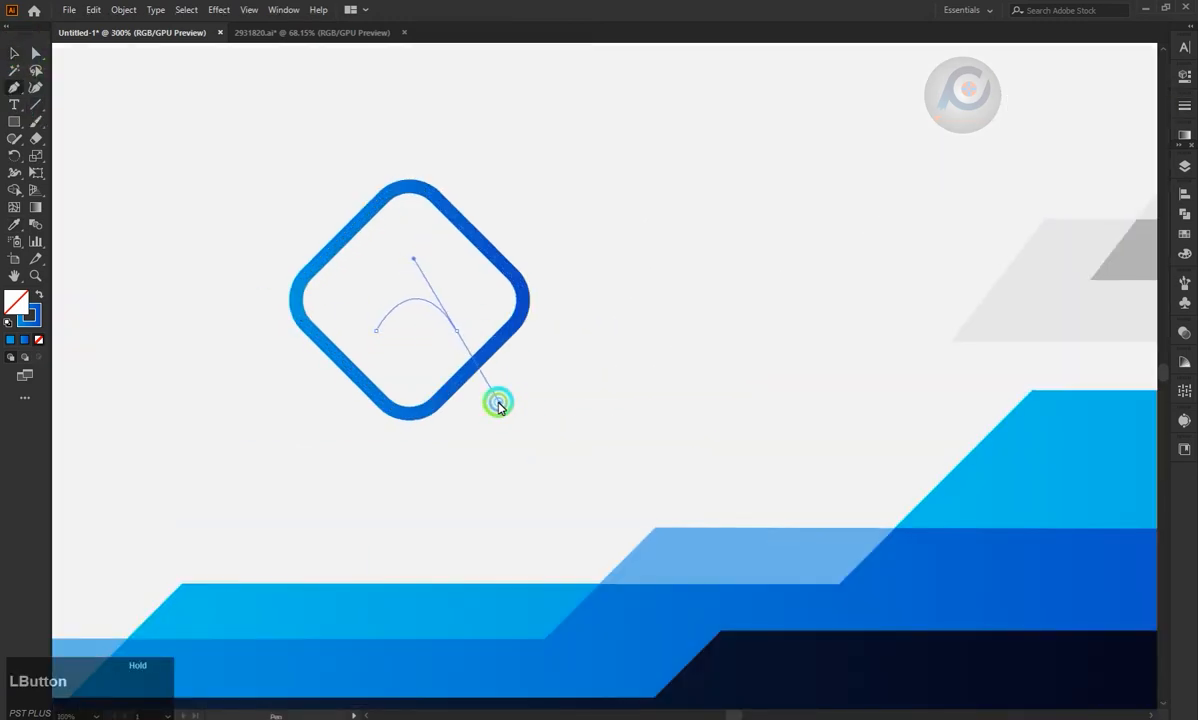
drag(498, 404, 499, 402)
key(Escape)
click(83, 120)
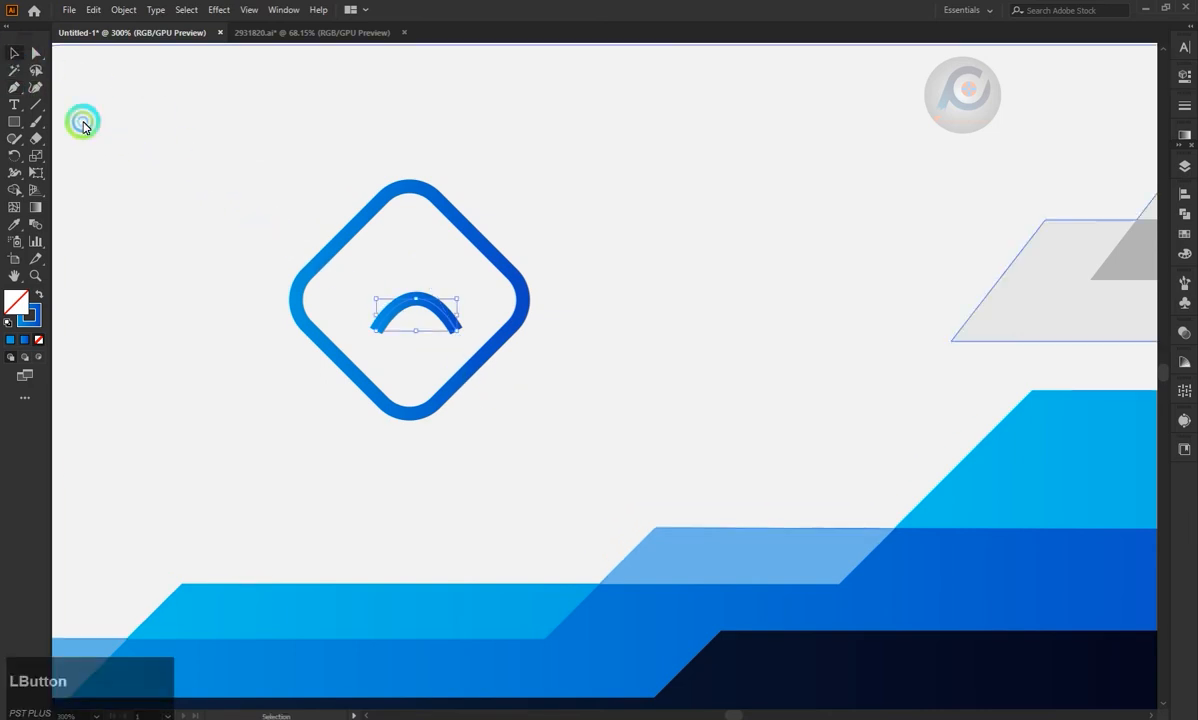
click(219, 211)
Give the arc inside the diamond rounded stroke ends.
scroll(220, 217, down, 2)
click(312, 257)
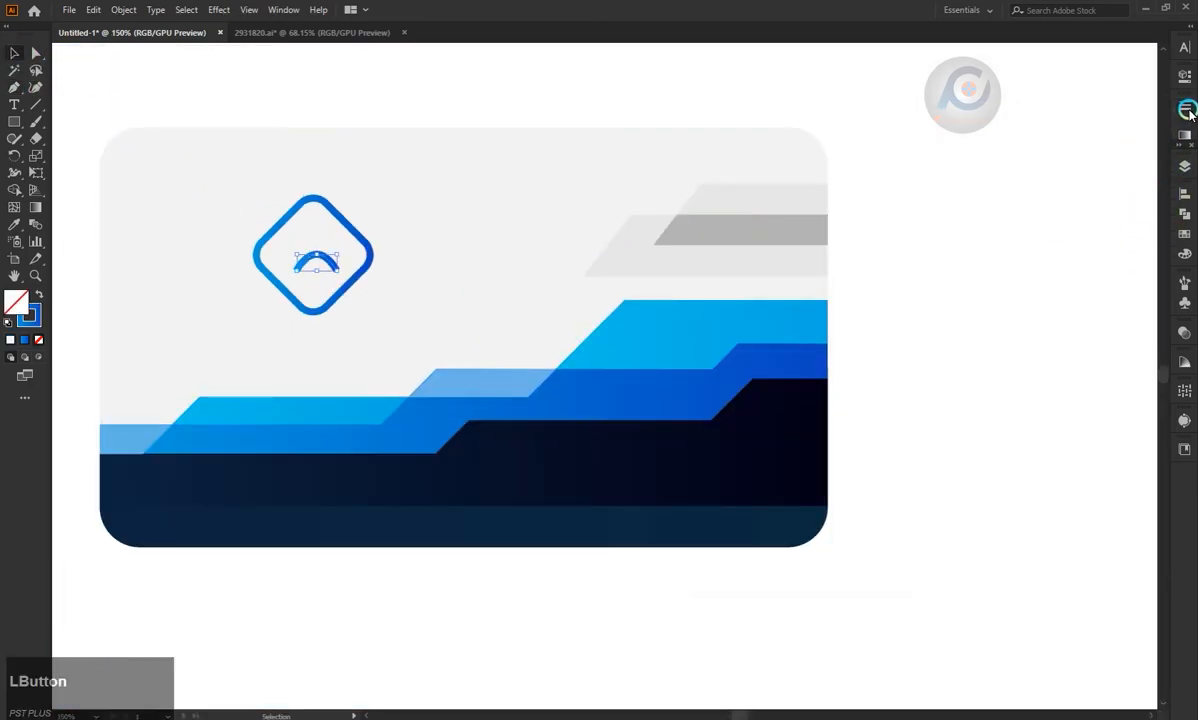
click(1185, 106)
click(369, 302)
scroll(463, 302, down, 1)
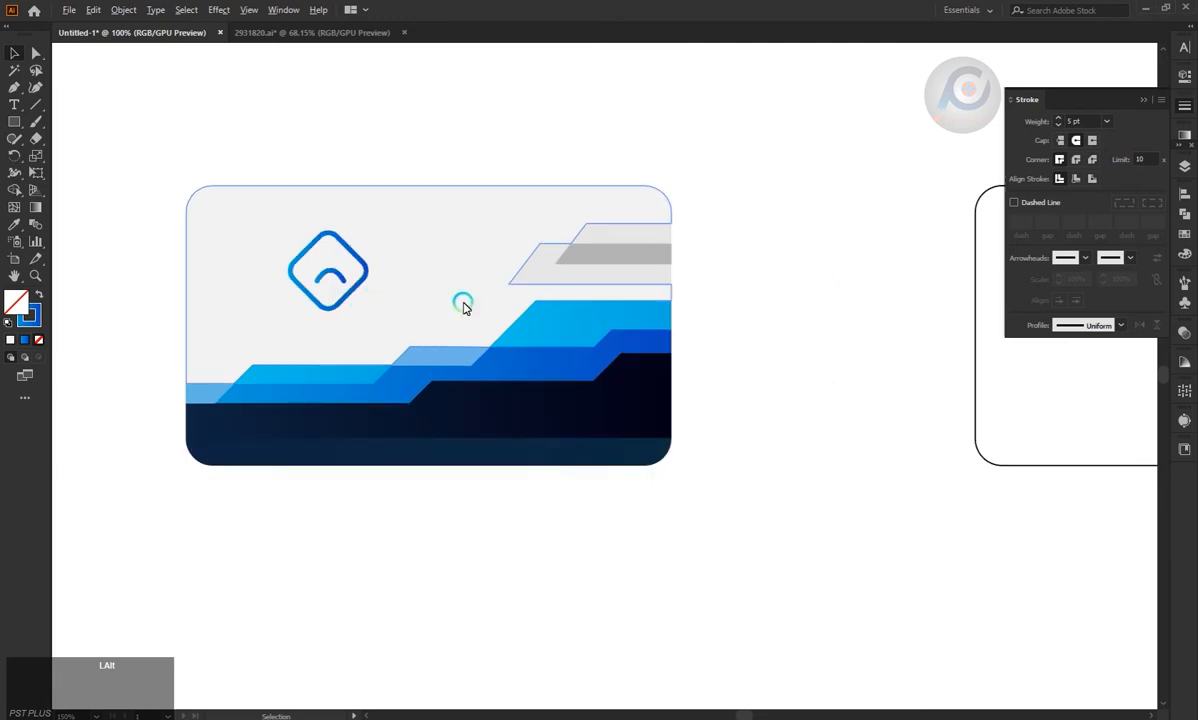
Move the diamond and its arc together further left on the card.
scroll(369, 316, down, 1)
scroll(369, 336, up, 1)
scroll(414, 268, up, 1)
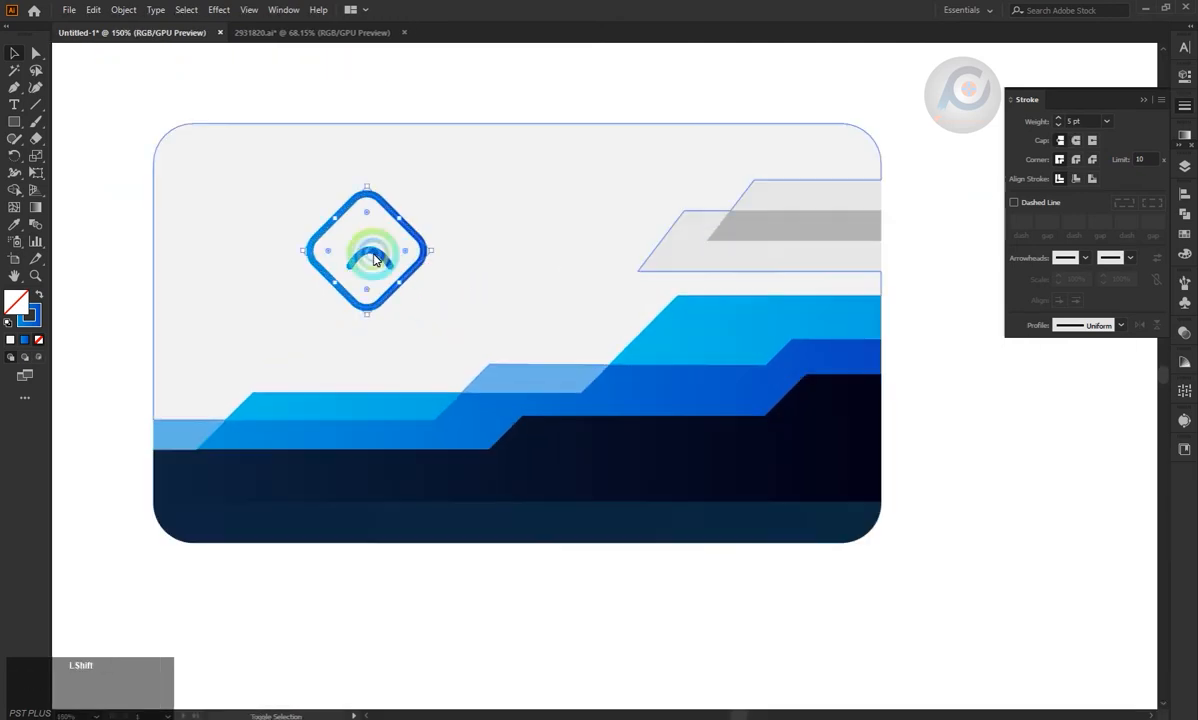
drag(414, 268, 358, 278)
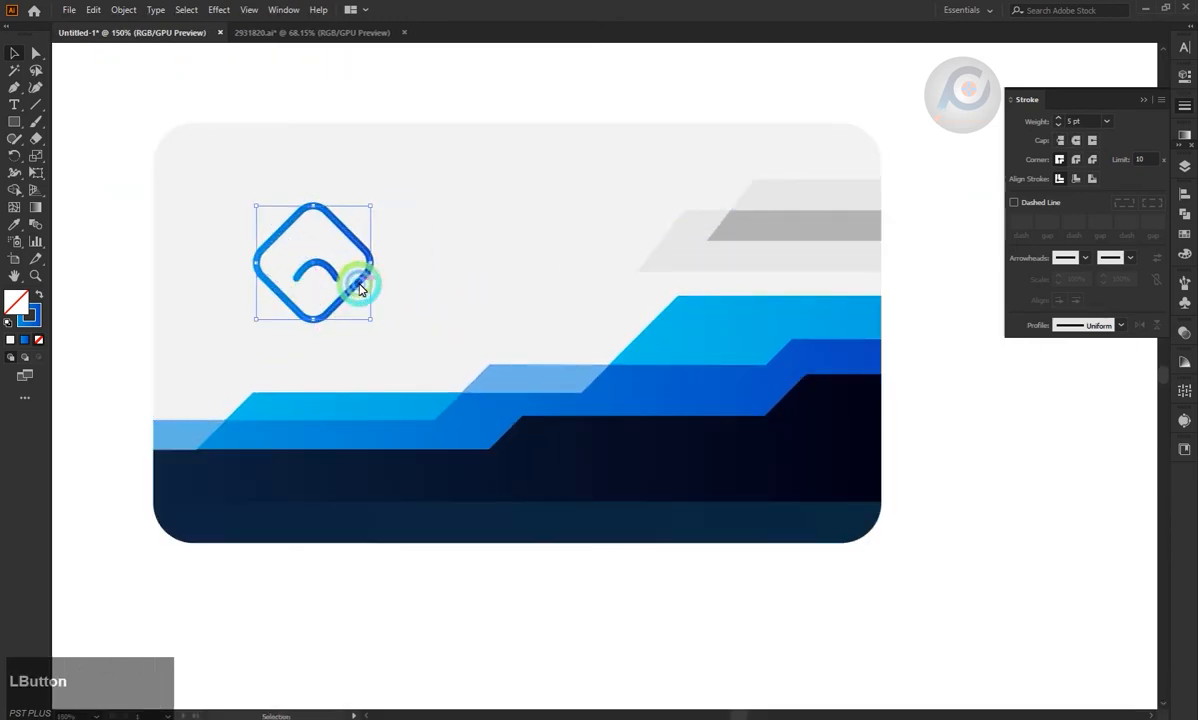
drag(131, 134, 918, 588)
Add the text DESIGN just to the right of the diamond and scale it to about 27 pt.
click(14, 95)
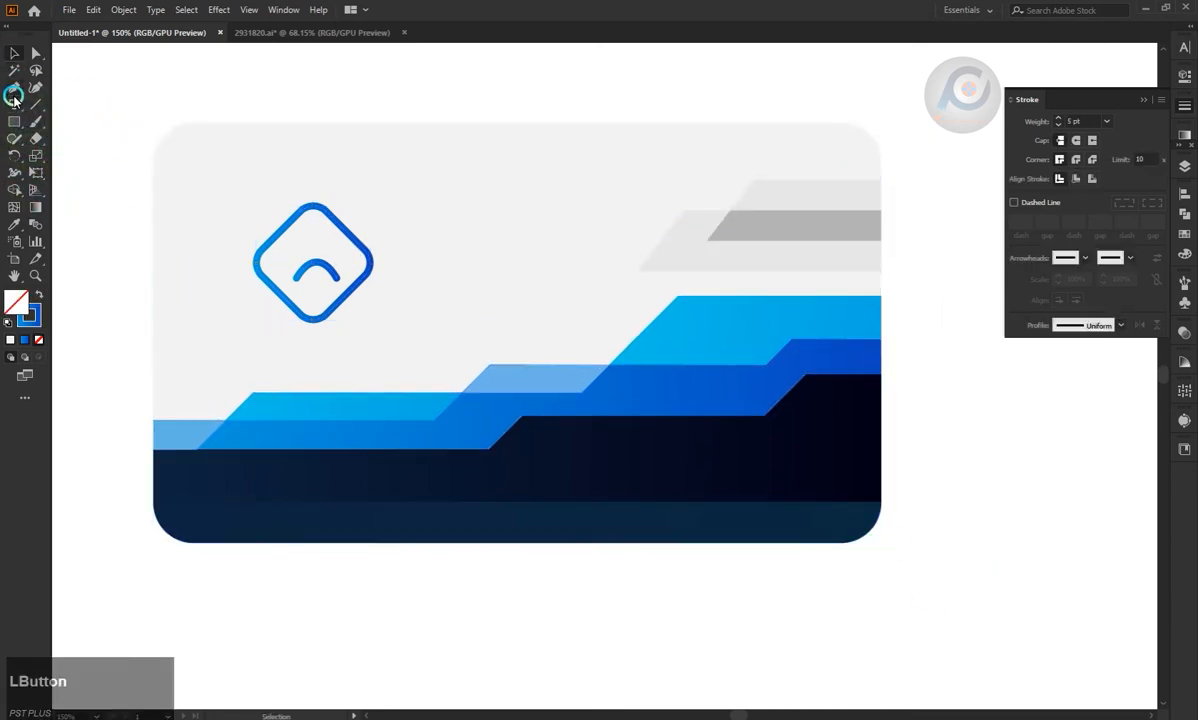
click(443, 237)
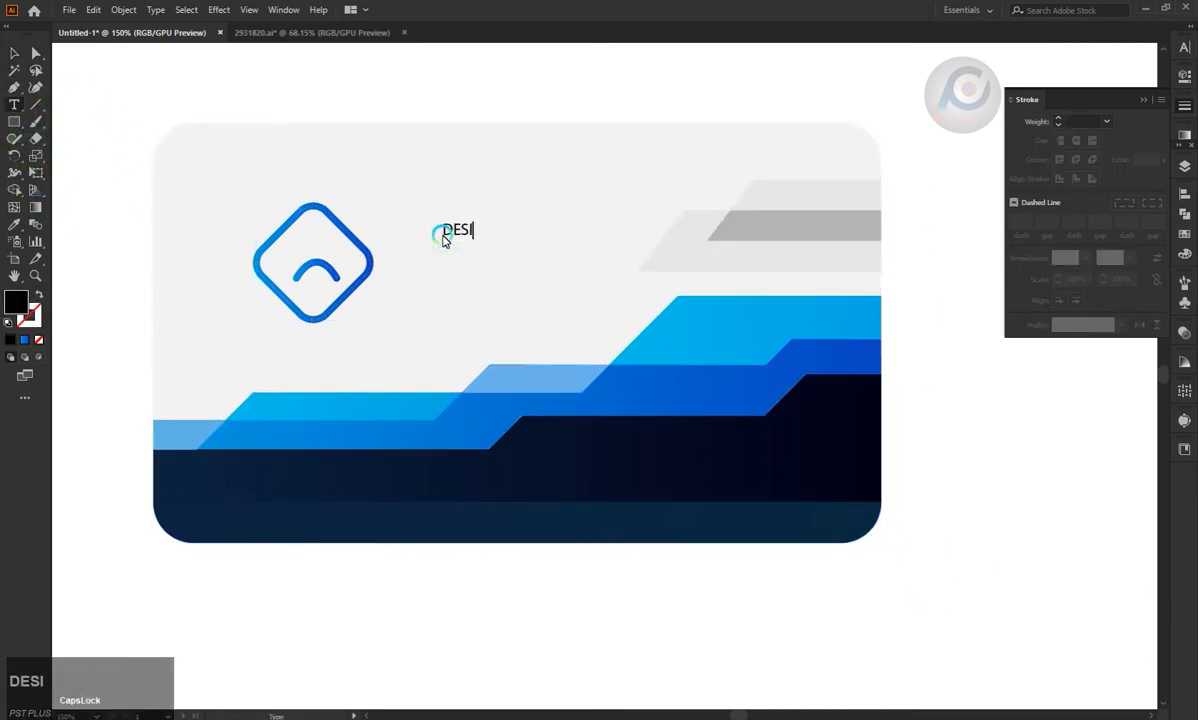
click(14, 53)
drag(495, 240, 518, 248)
mouse_move(475, 231)
mouse_down()
mouse_move(470, 255)
mouse_move(440, 256)
mouse_up()
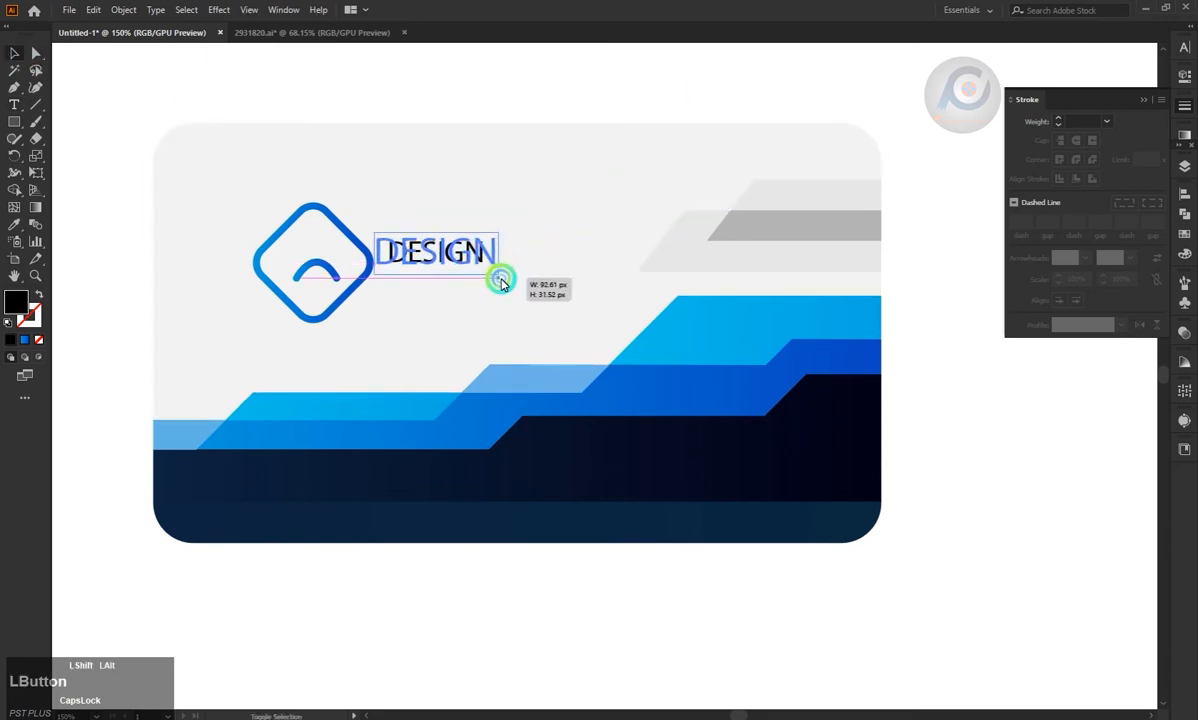
Set the DESIGN text's font to Franklin Gothic Medium Regular.
click(1188, 68)
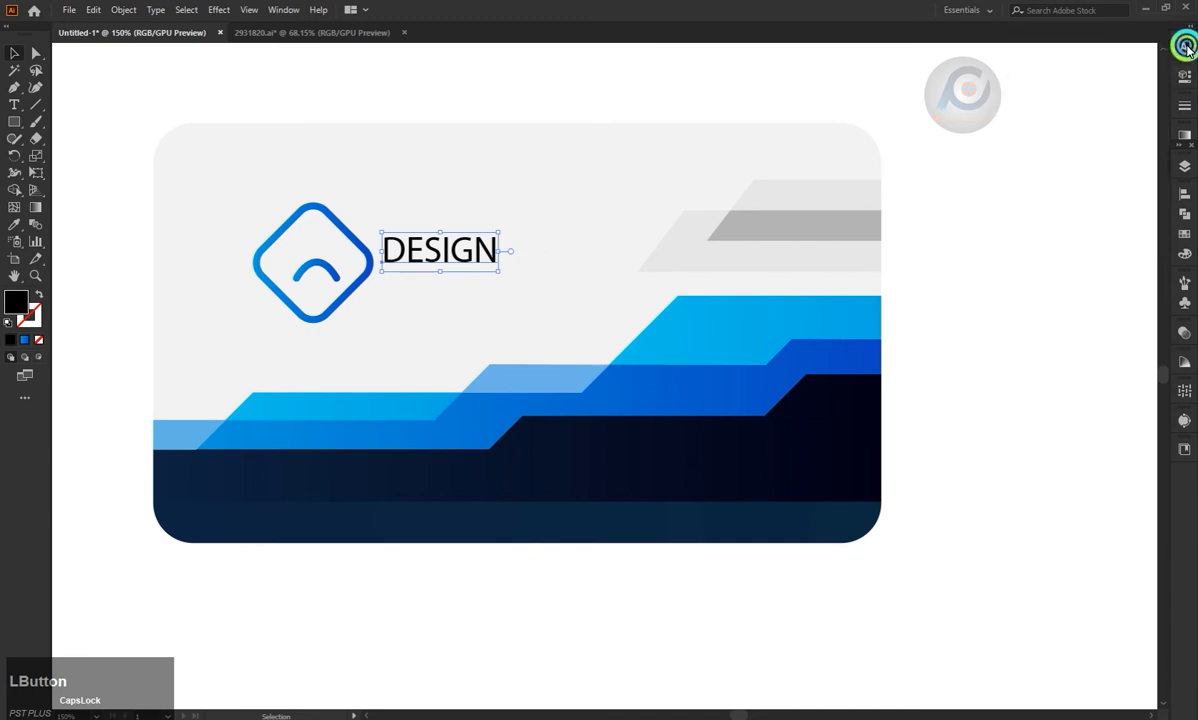
click(1184, 105)
click(1184, 79)
click(1184, 136)
click(1179, 145)
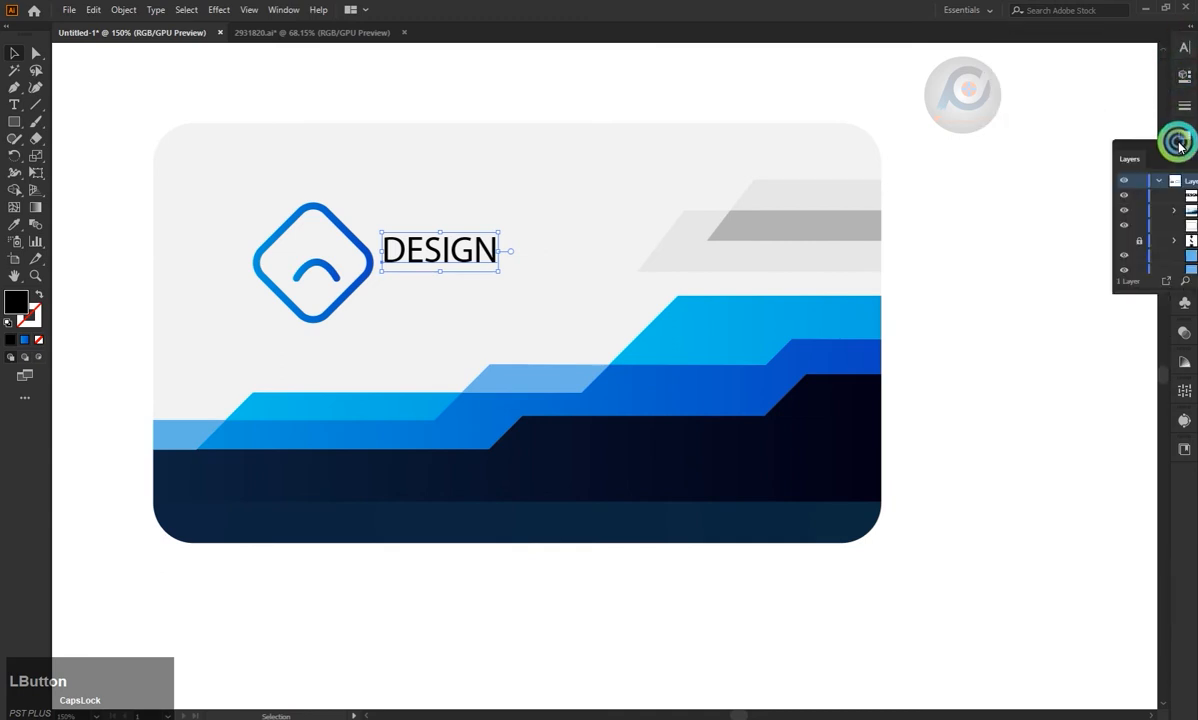
drag(1180, 147, 1179, 178)
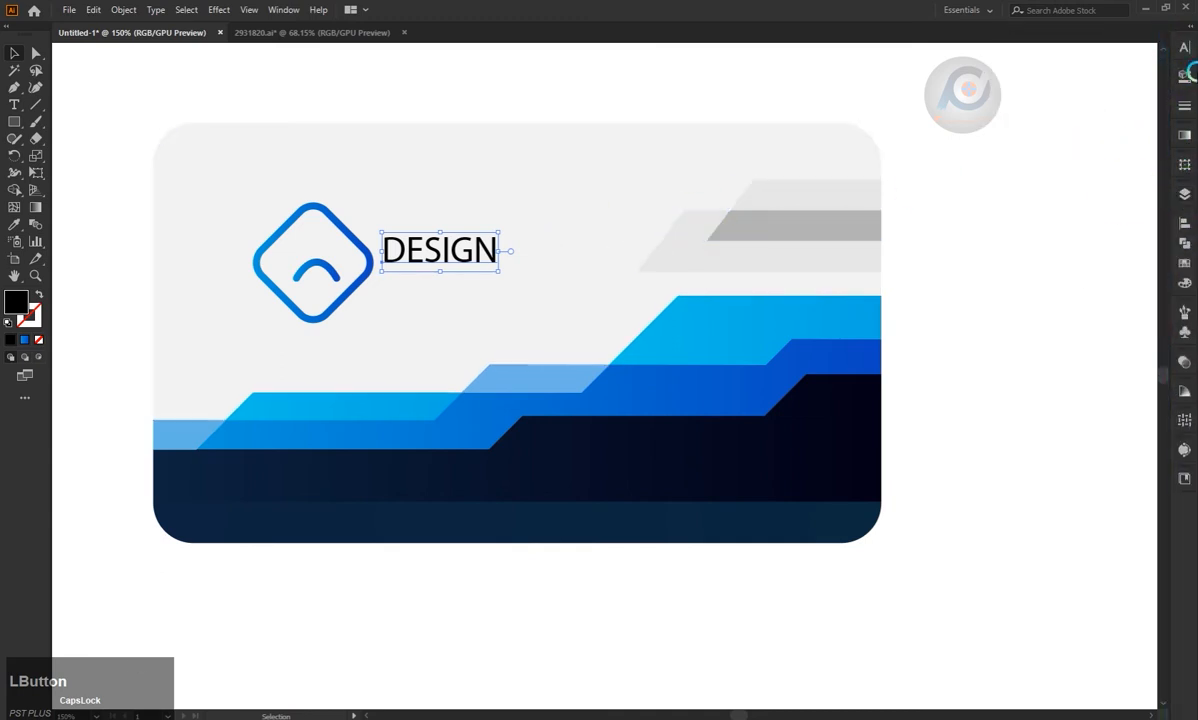
click(1186, 72)
click(1155, 62)
click(1000, 225)
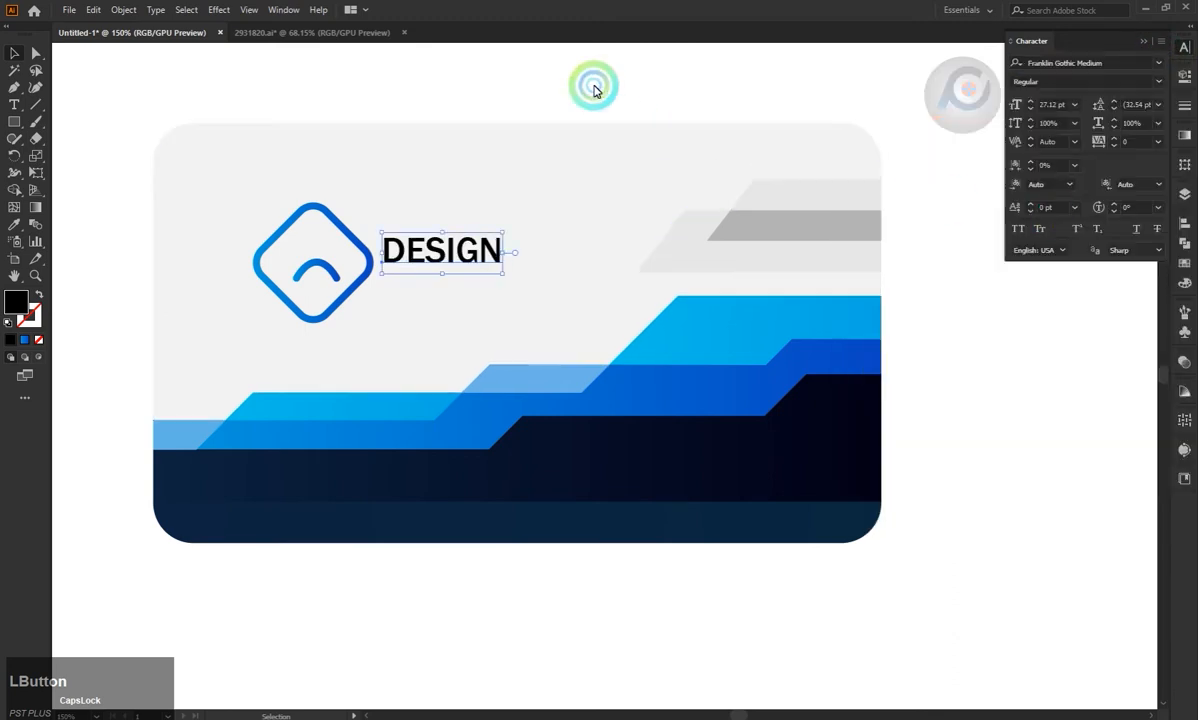
Add the text PROFESSIONAL TAGLINE below the word DESIGN.
click(593, 90)
key(t)
click(410, 283)
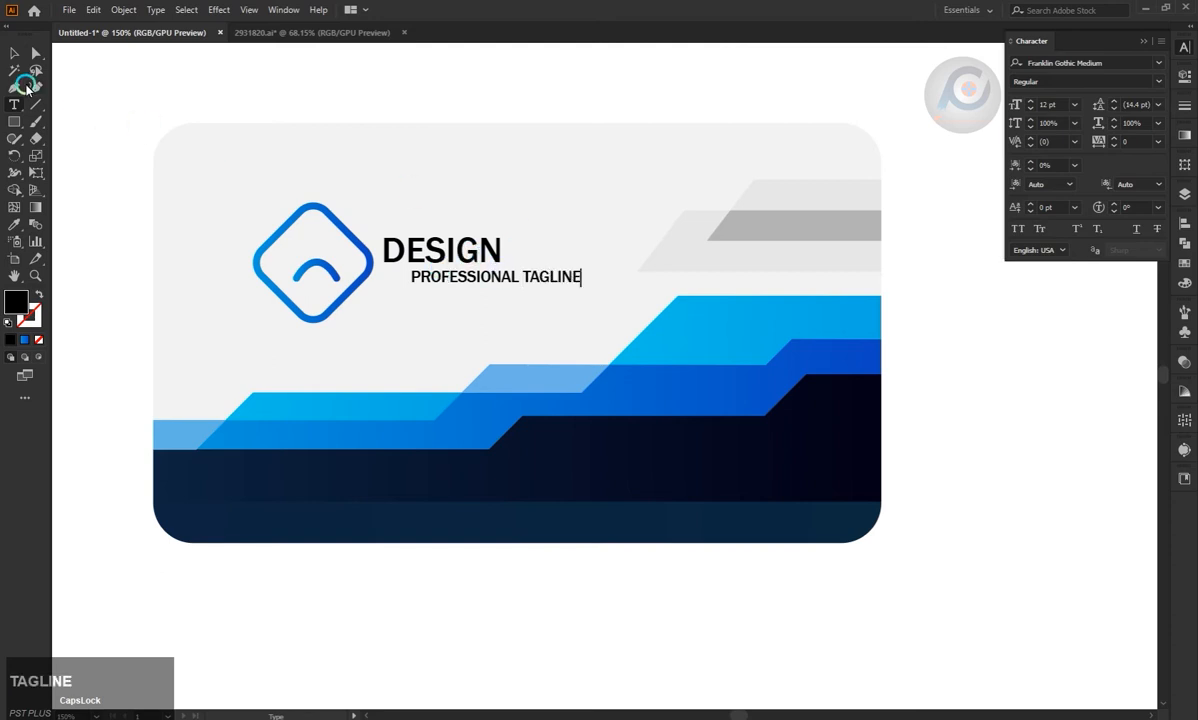
click(14, 53)
Set the tagline's font to Poppins Light.
click(1160, 81)
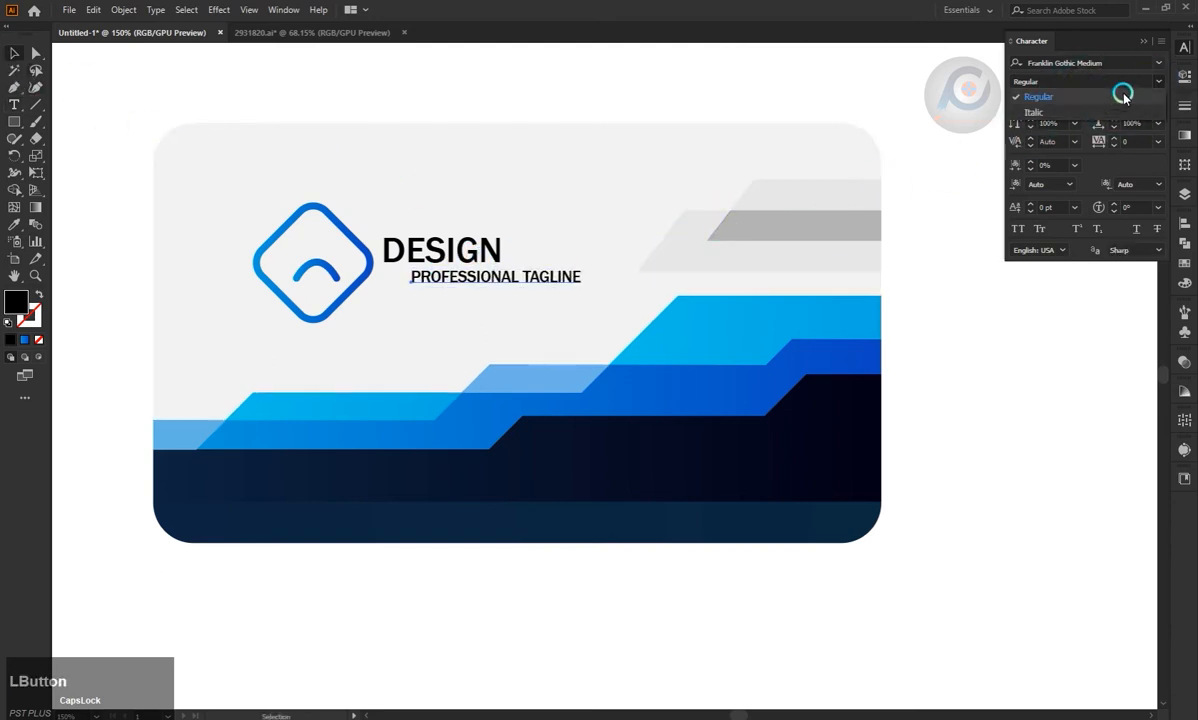
click(1122, 93)
click(1159, 63)
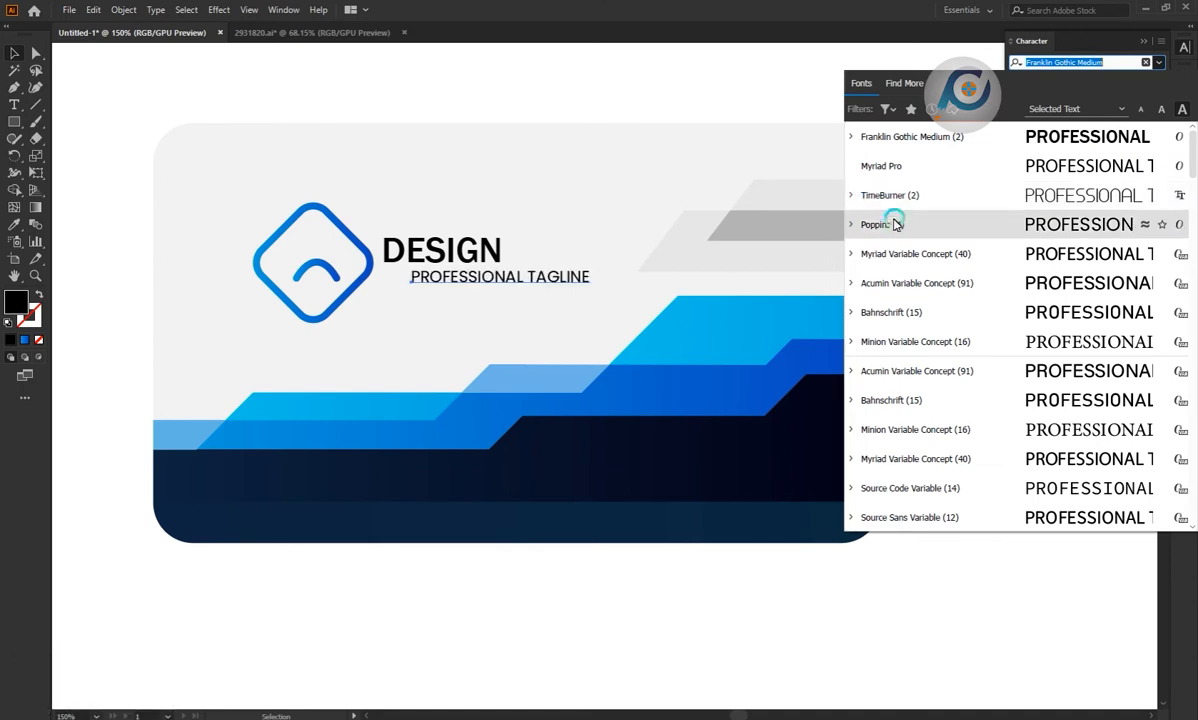
click(852, 232)
click(855, 277)
Align the tagline with the start of DESIGN directly beneath it and set its size to 9 pt.
drag(537, 283, 471, 270)
click(1074, 104)
click(1093, 172)
click(1074, 104)
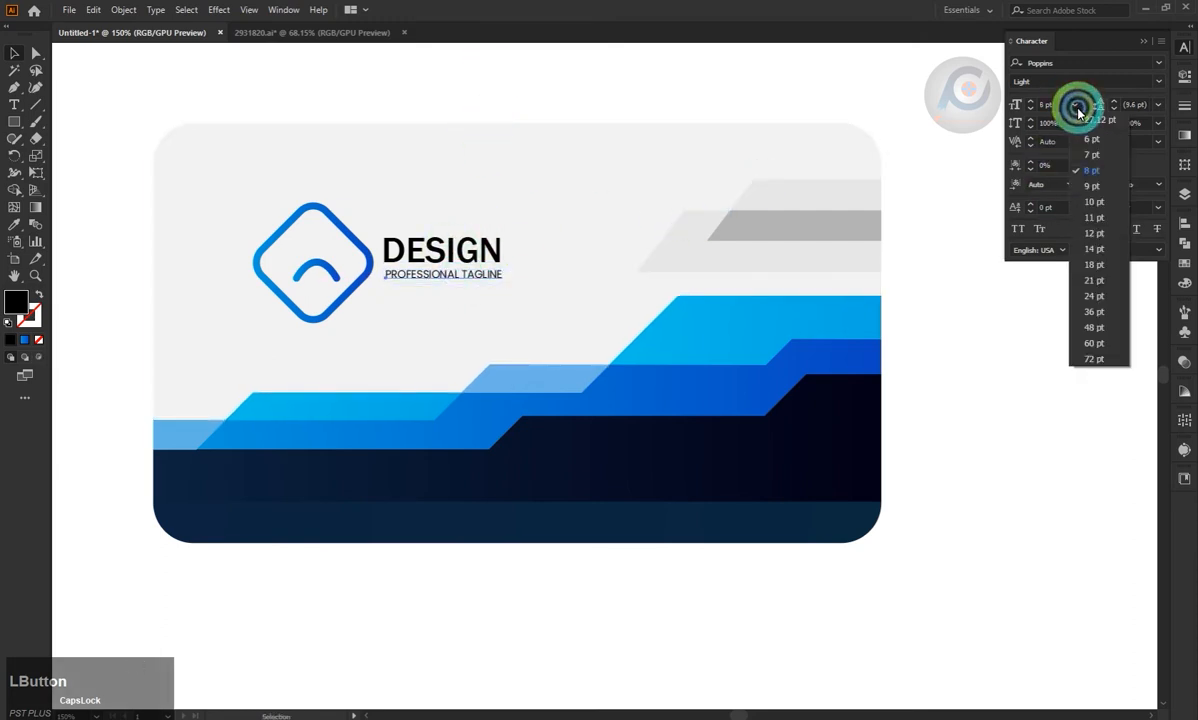
click(1088, 186)
drag(474, 279, 474, 279)
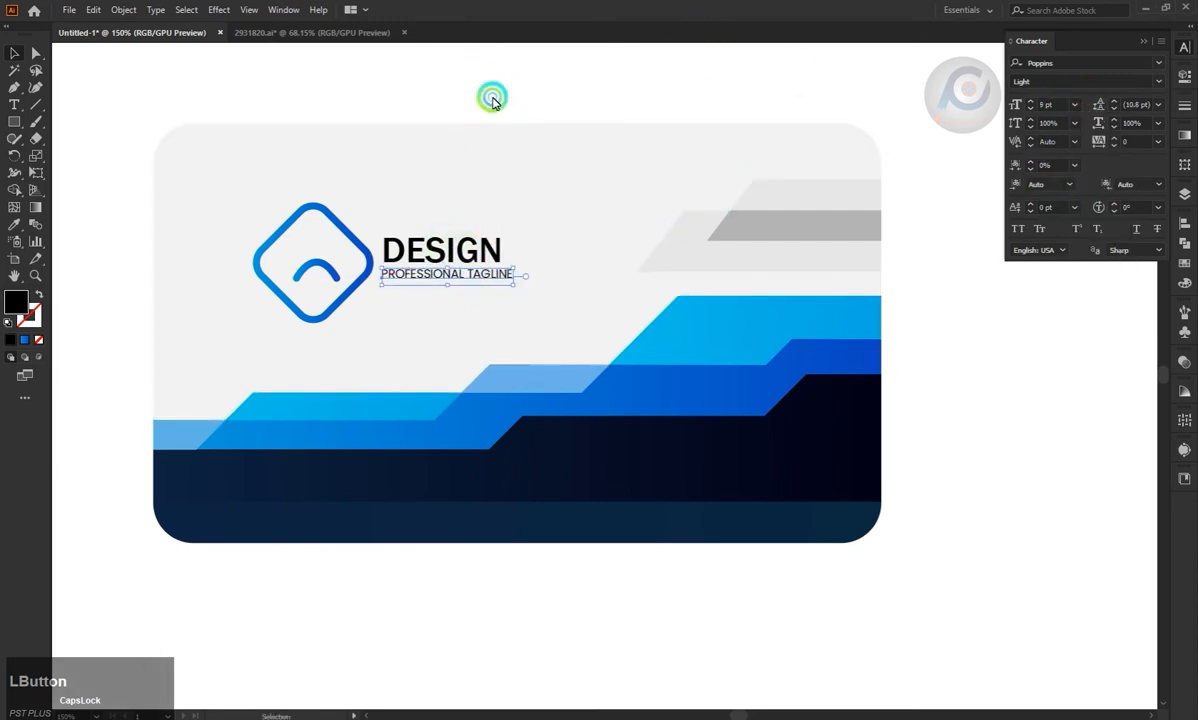
Group all the artwork of the first card.
scroll(490, 300, down, 4)
scroll(698, 302, up, 2)
scroll(641, 300, down, 1)
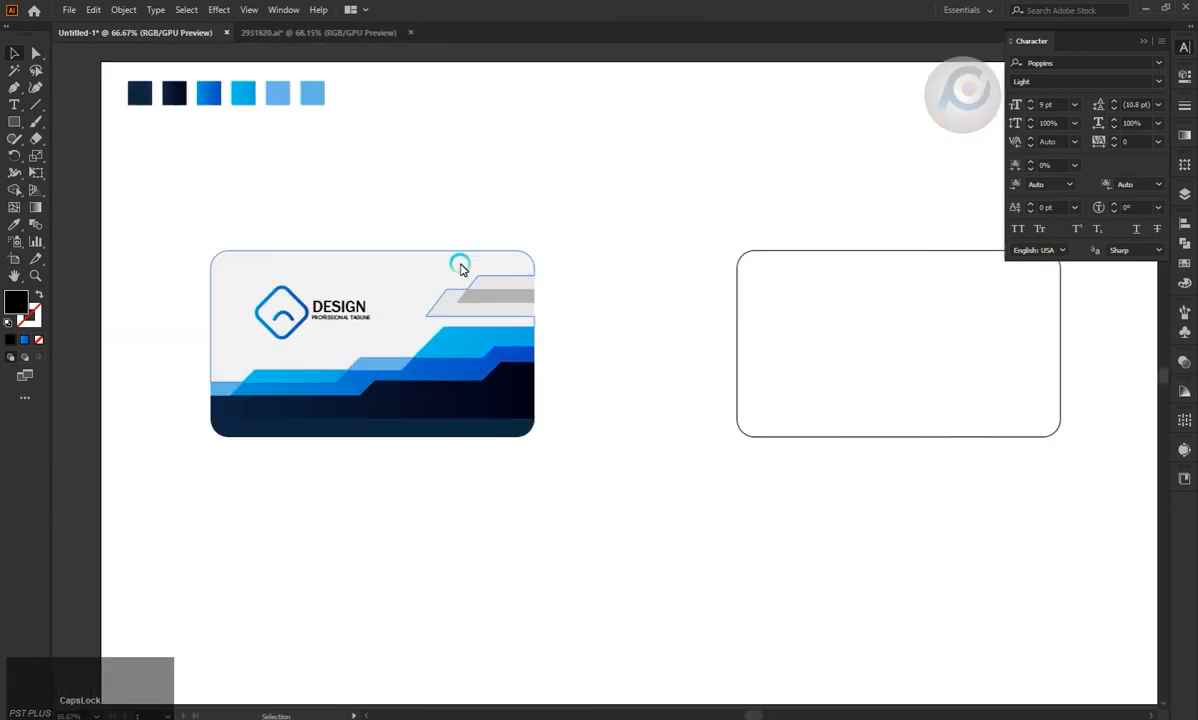
drag(155, 235, 644, 501)
key(ctrl+g)
Add a black Multiply drop shadow to the card group with 75% opacity, 7 px X offset, 5 px blur and a reduced Y offset casting it upward.
click(210, 9)
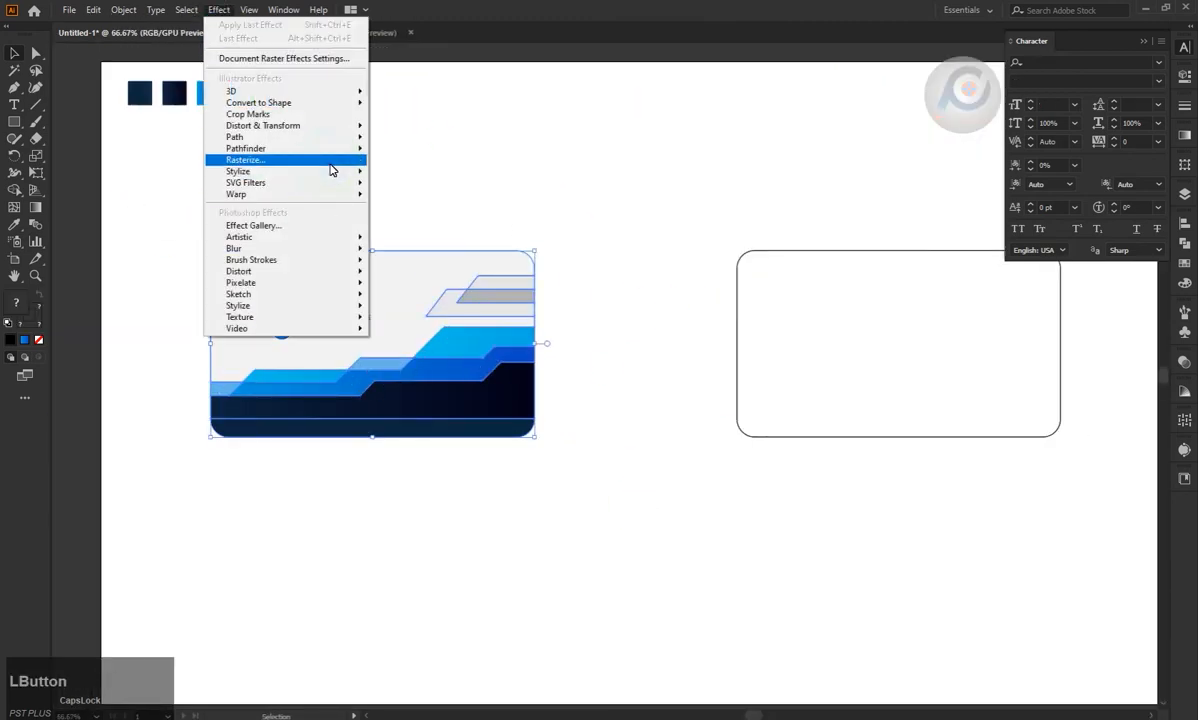
mouse_move(332, 168)
click(399, 175)
click(899, 367)
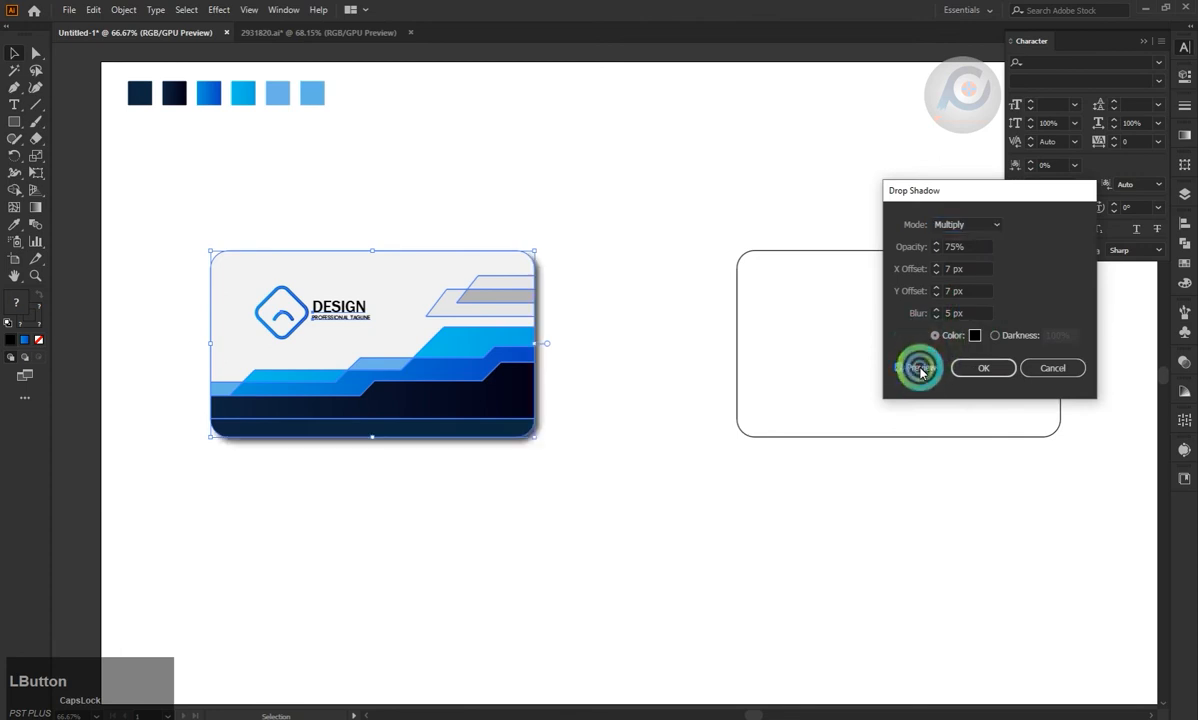
click(935, 292)
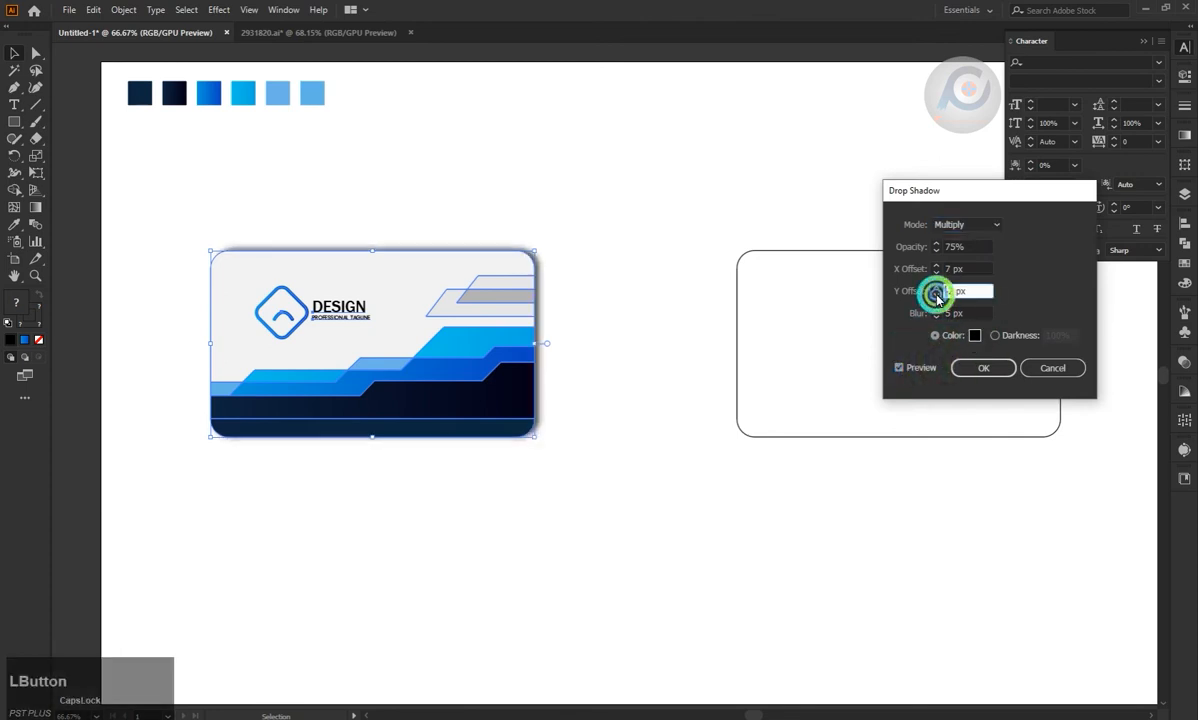
click(980, 367)
click(695, 123)
Move the blank second card closer to the finished first card.
click(1180, 22)
click(480, 300)
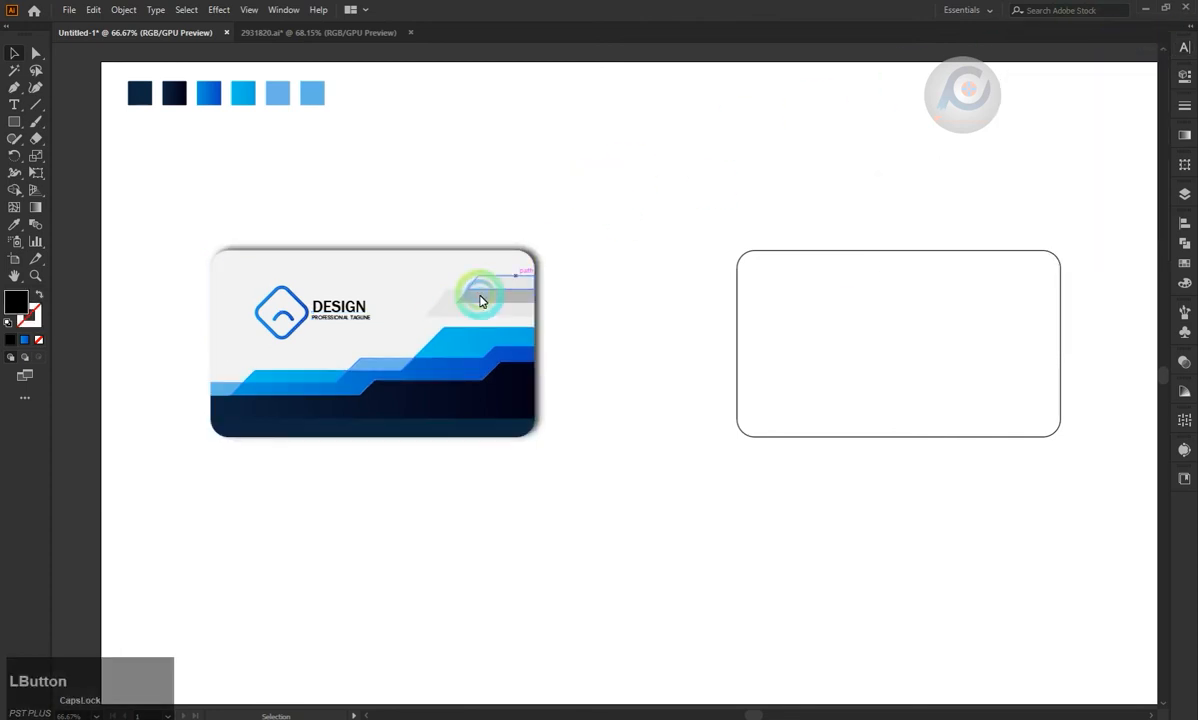
scroll(277, 463, down, 1)
drag(794, 313, 687, 311)
click(515, 250)
Draw a horizontal line about 570 px long across the second card near its lower edge.
scroll(515, 250, up, 1)
scroll(732, 675, down, 1)
drag(760, 715, 757, 716)
scroll(657, 438, down, 2)
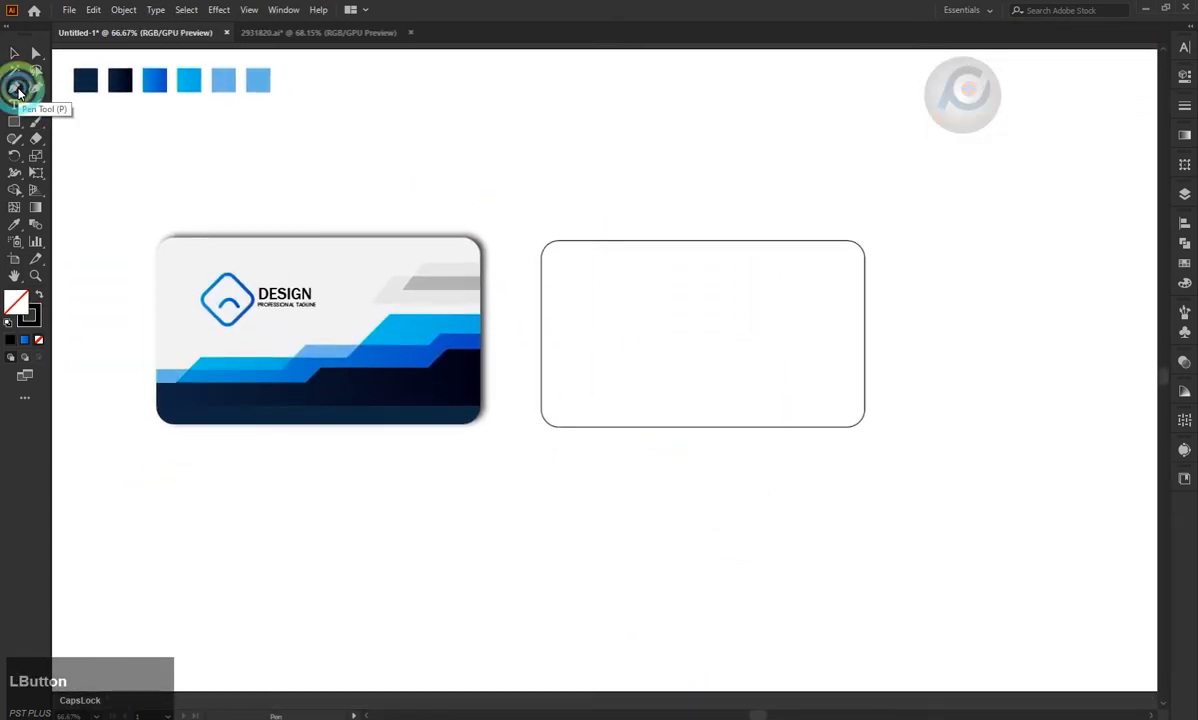
drag(538, 405, 876, 405)
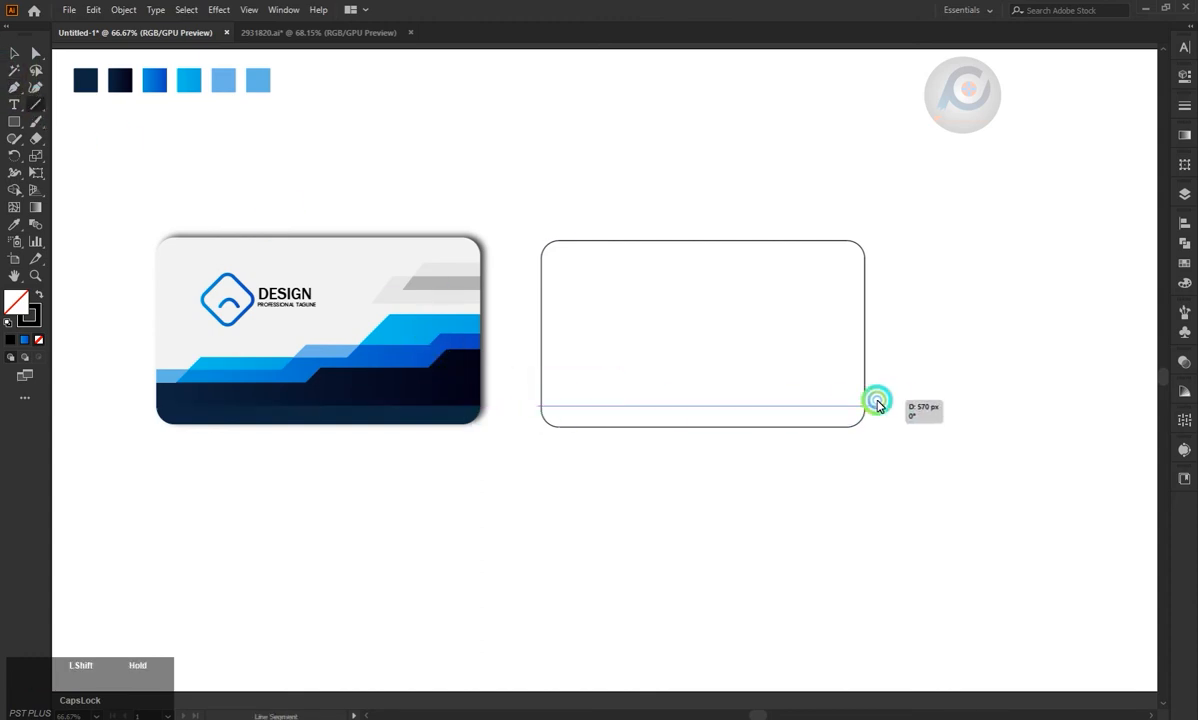
click(13, 55)
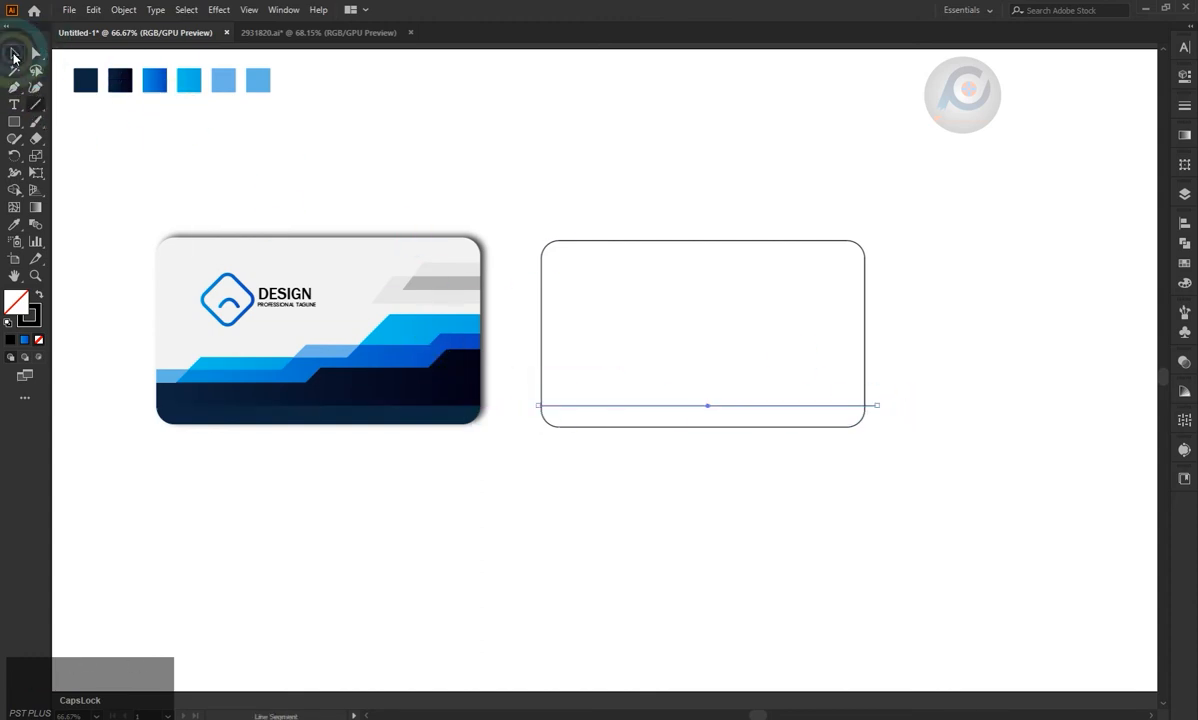
click(535, 351)
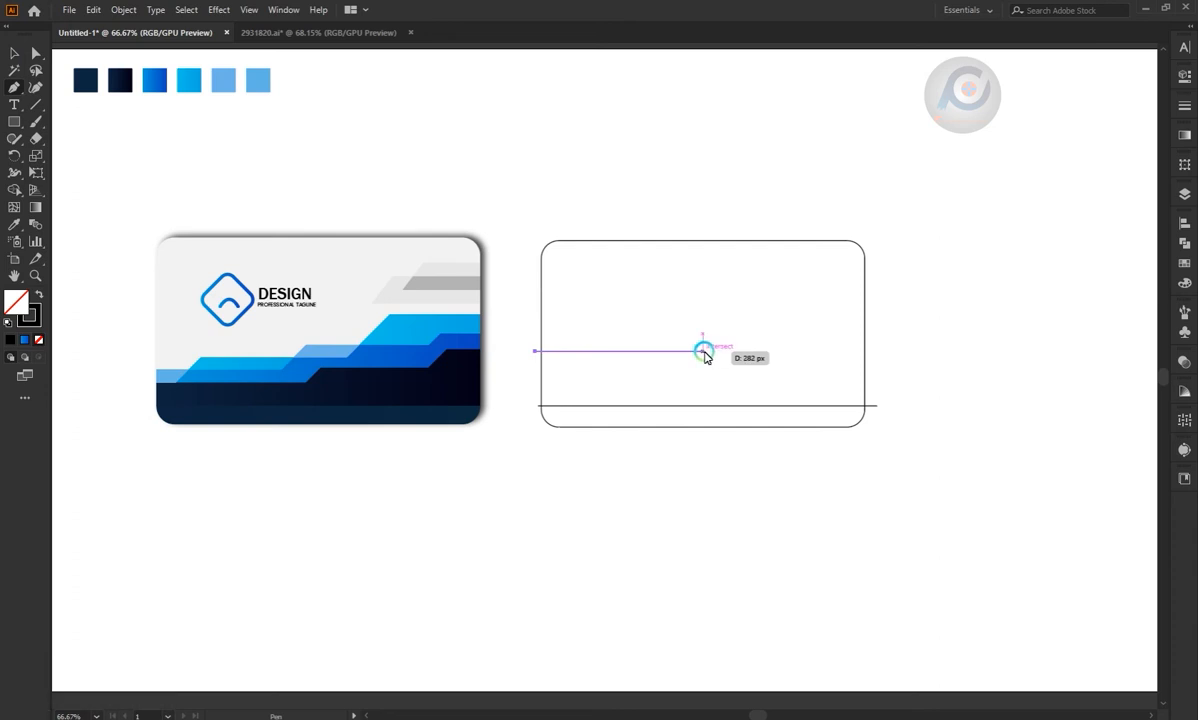
click(678, 352)
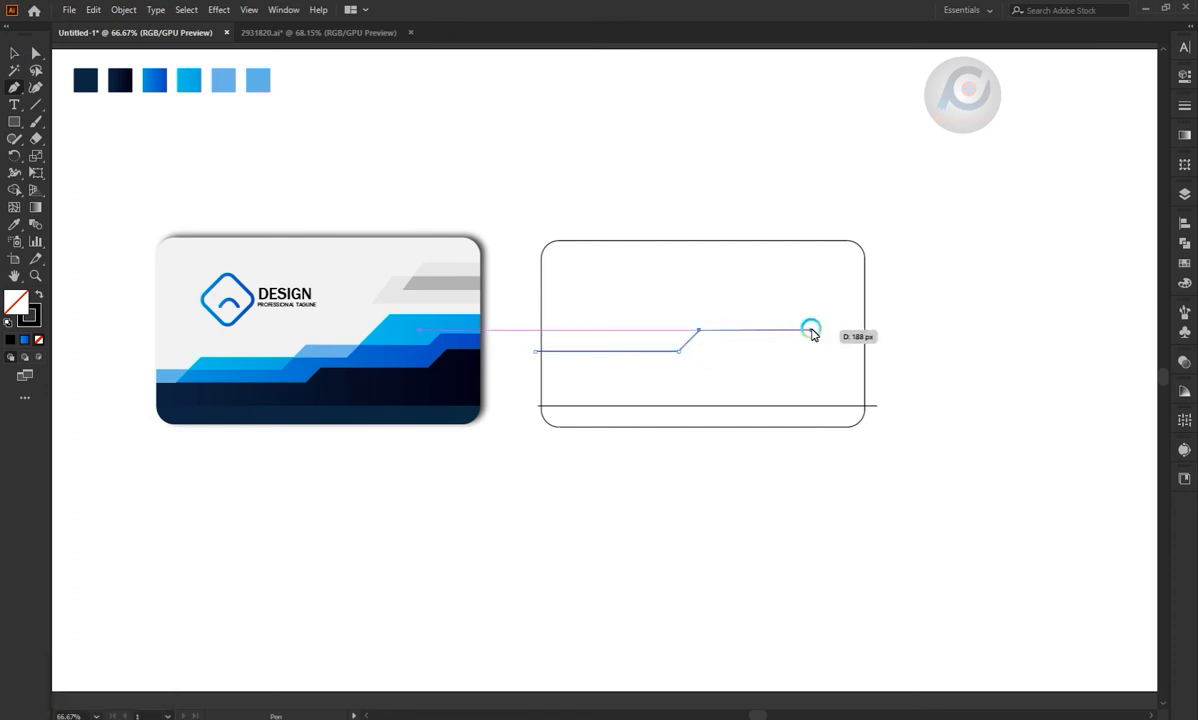
key(shift)
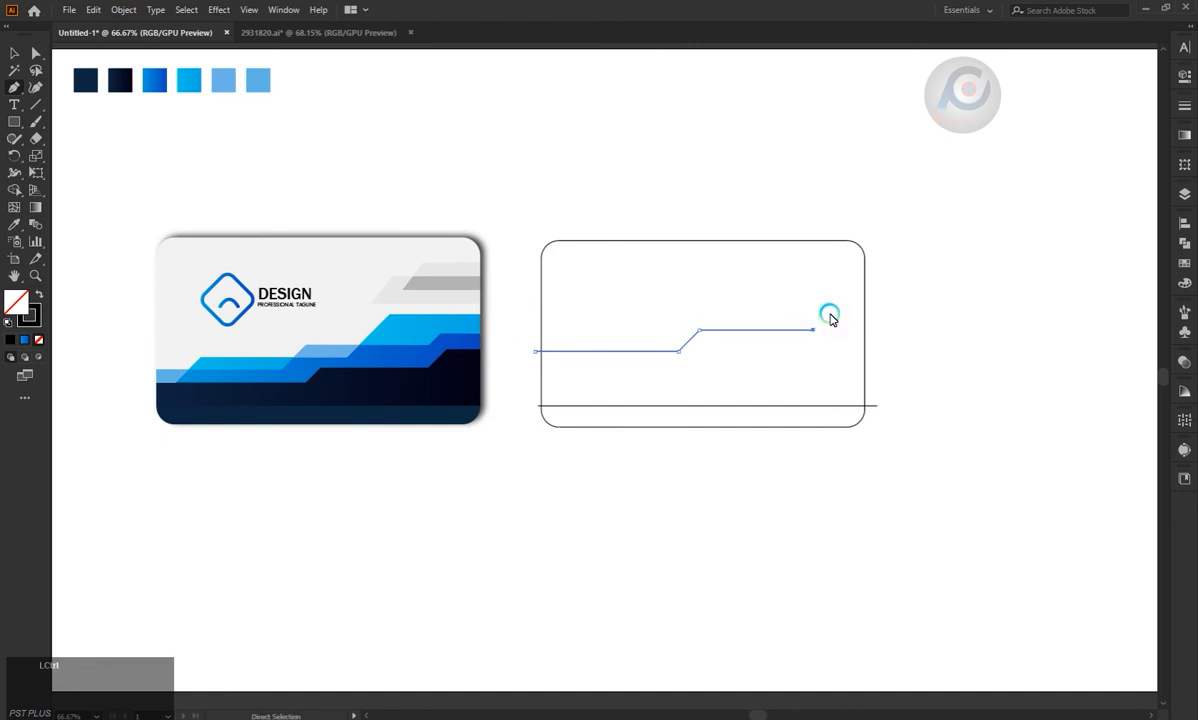
key(ctrl+z)
click(826, 330)
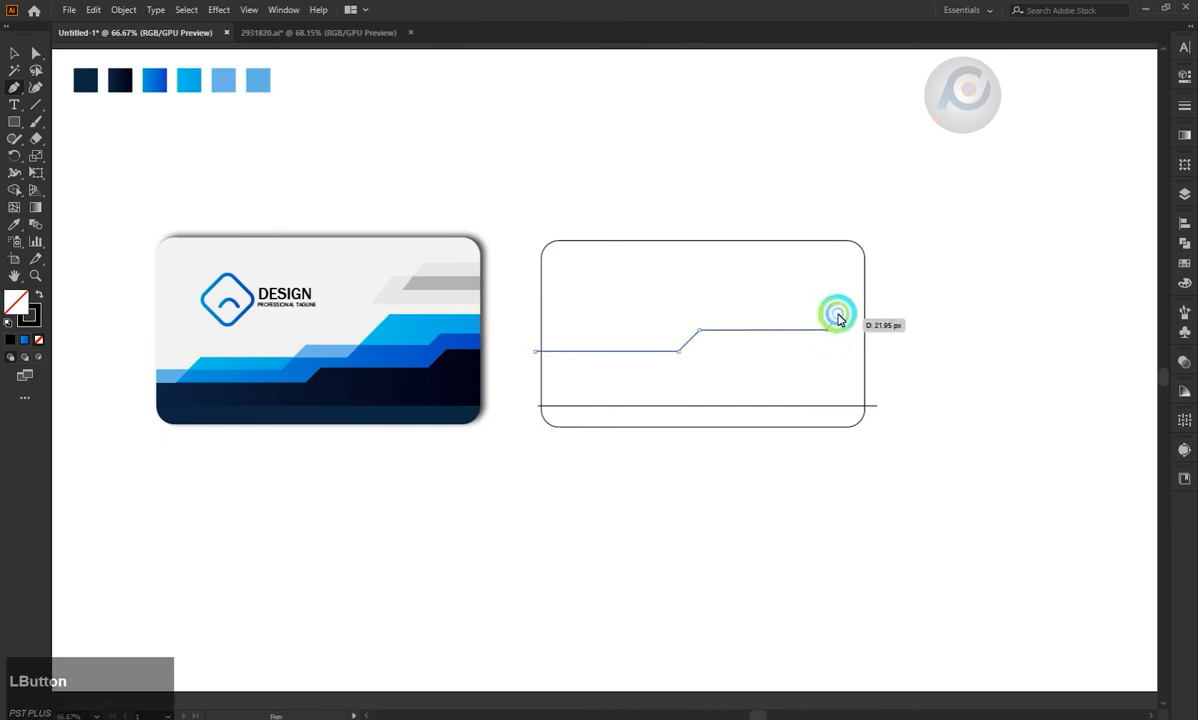
key(shift)
click(843, 299)
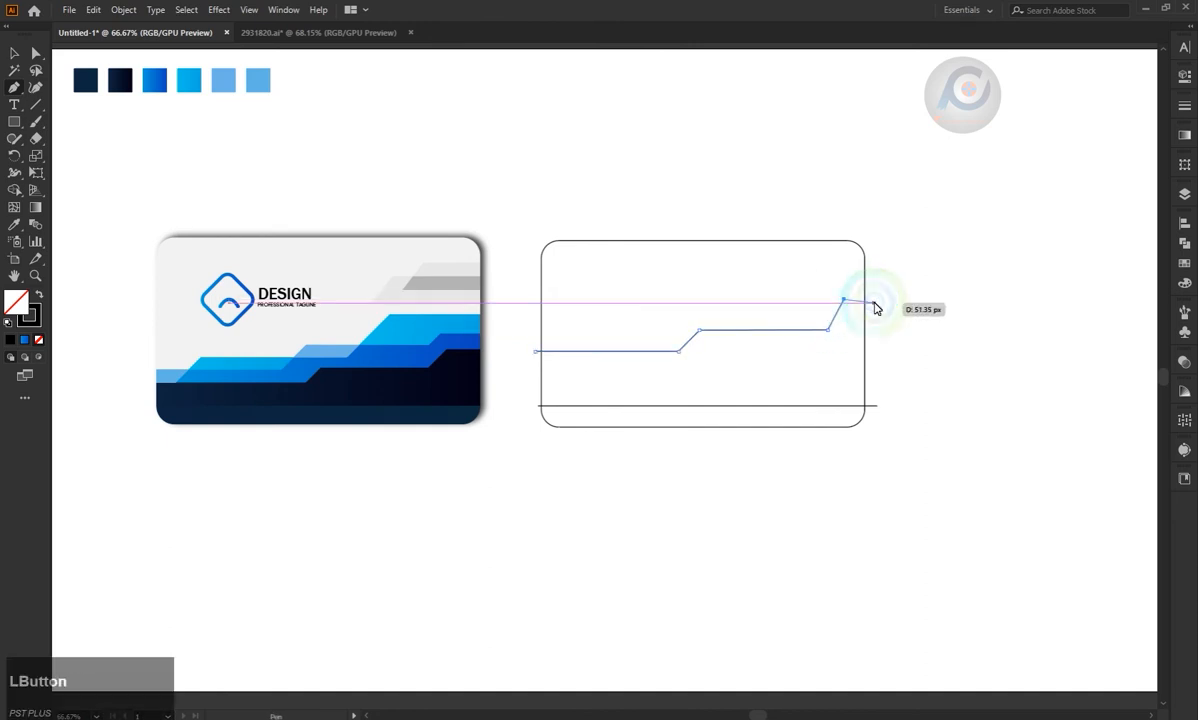
key(ctrl+z)
key(ctrl+z)
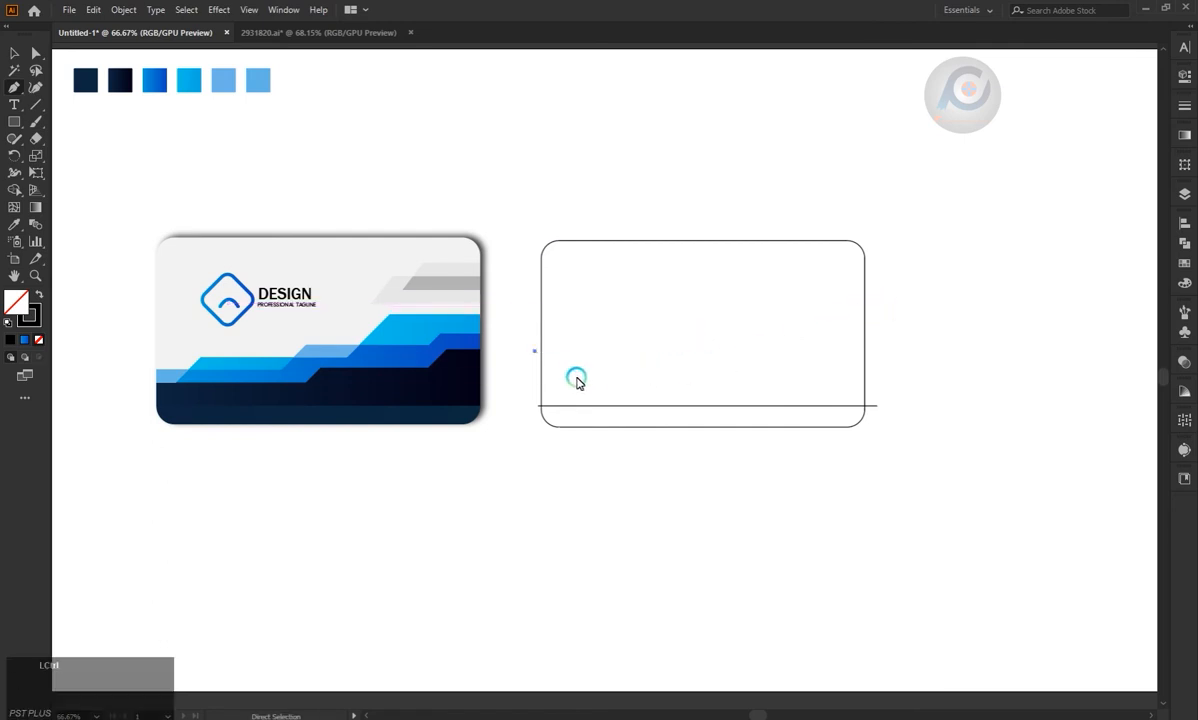
key(ctrl+z)
Draw an open stepped line across the second card, running level, rising diagonally twice and ending just past the card's right edge.
click(531, 363)
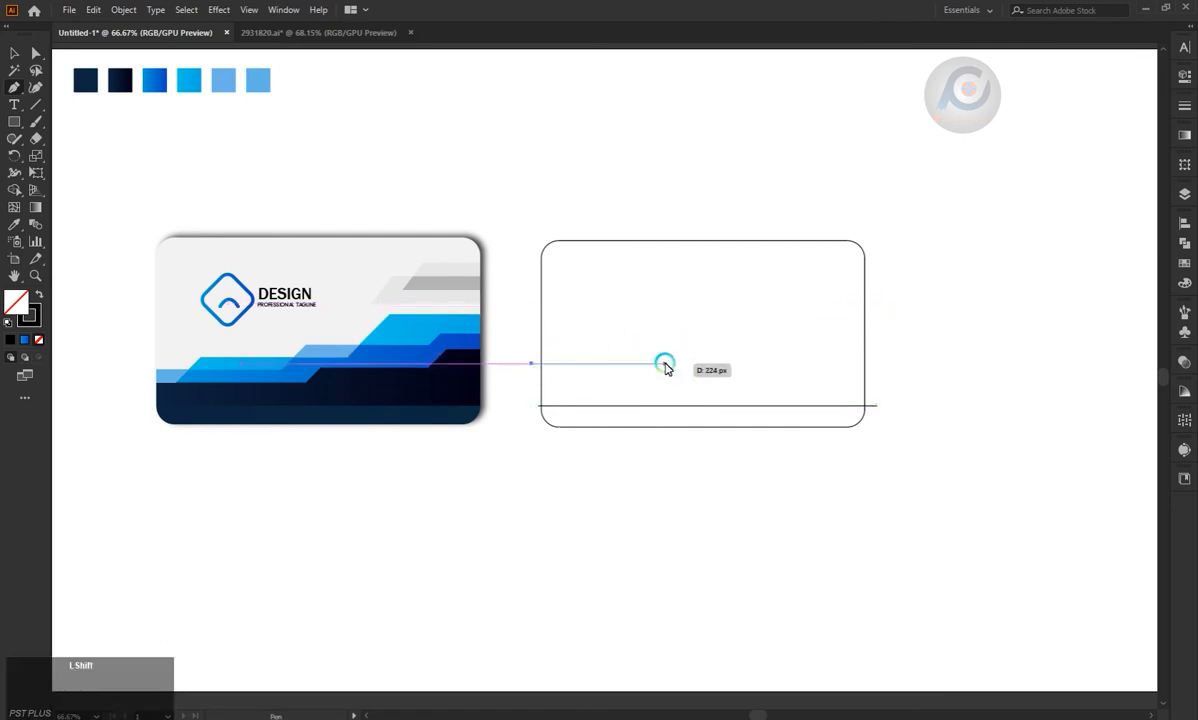
shift+click(651, 363)
shift+click(678, 338)
shift+click(796, 336)
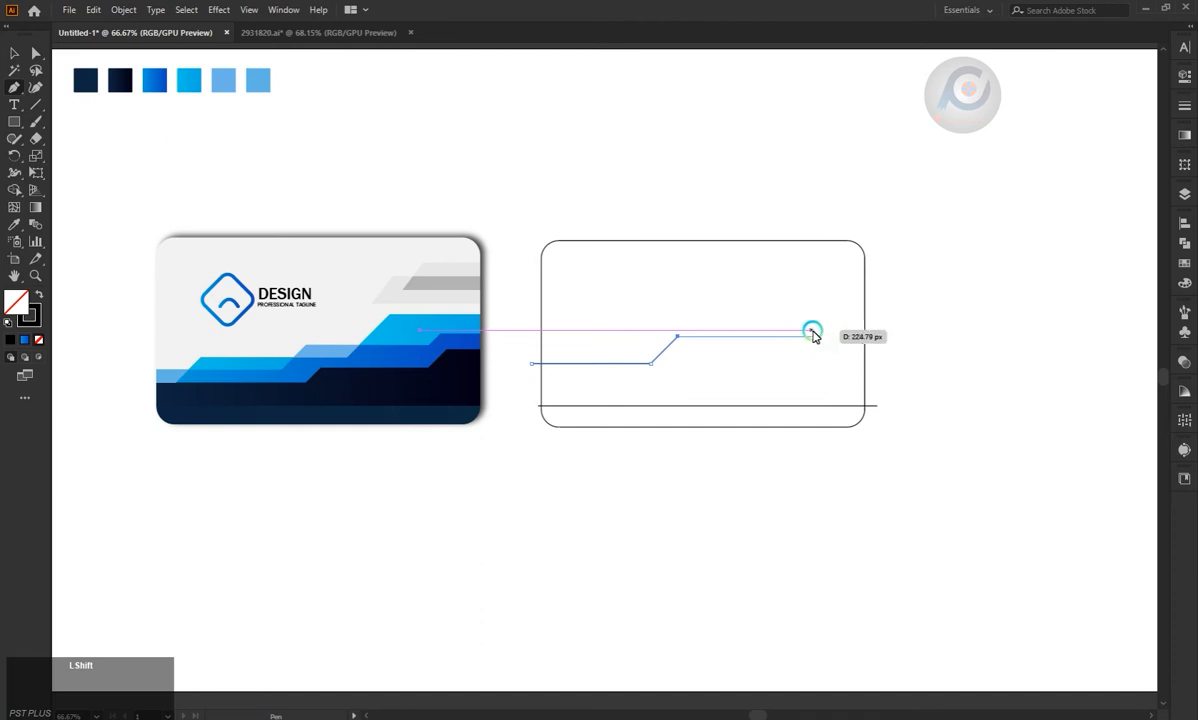
shift+click(818, 336)
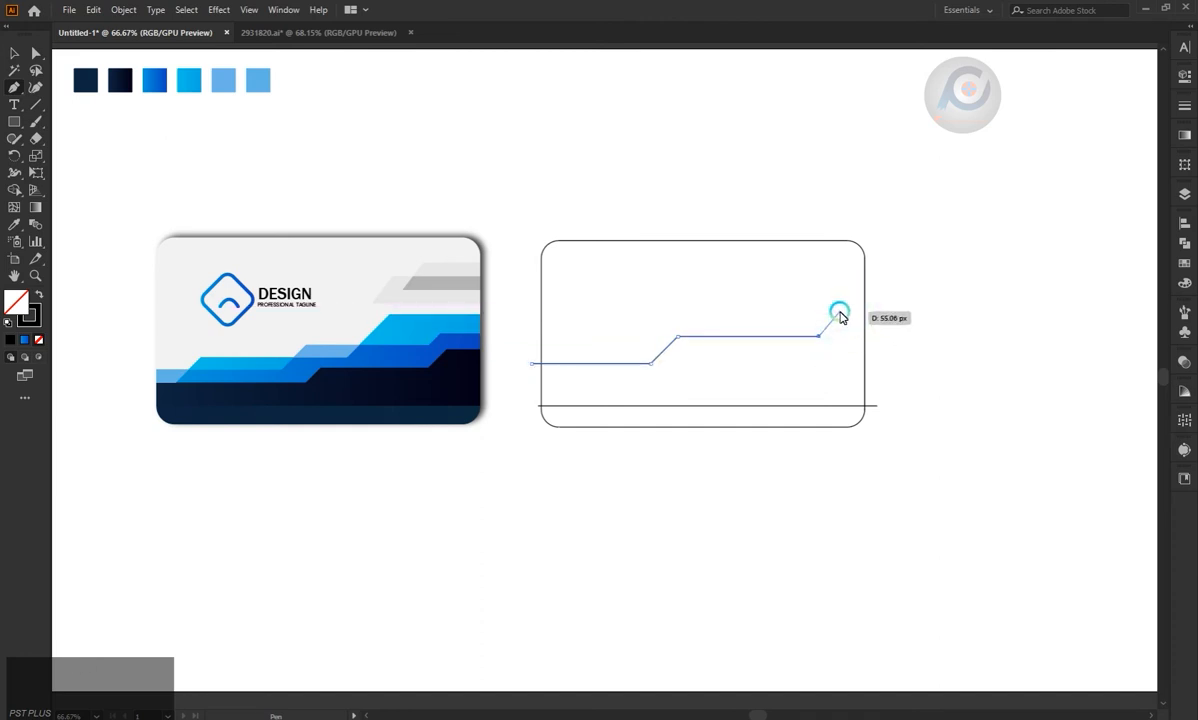
click(847, 312)
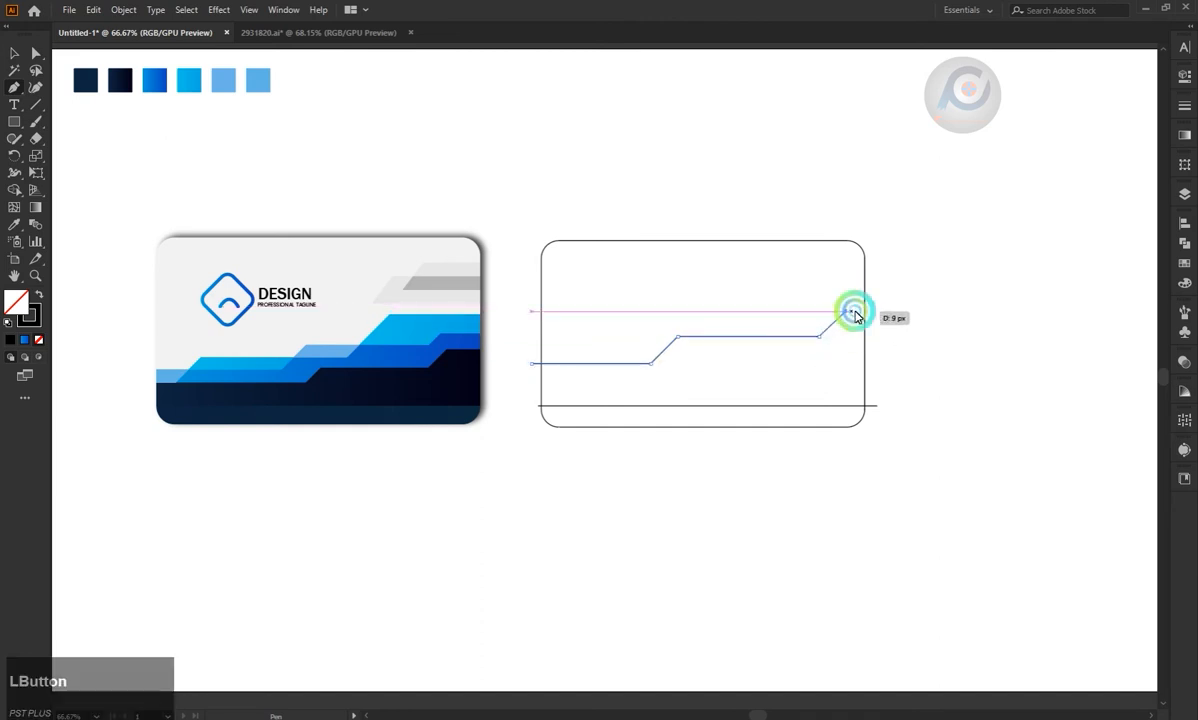
click(868, 311)
key(Escape)
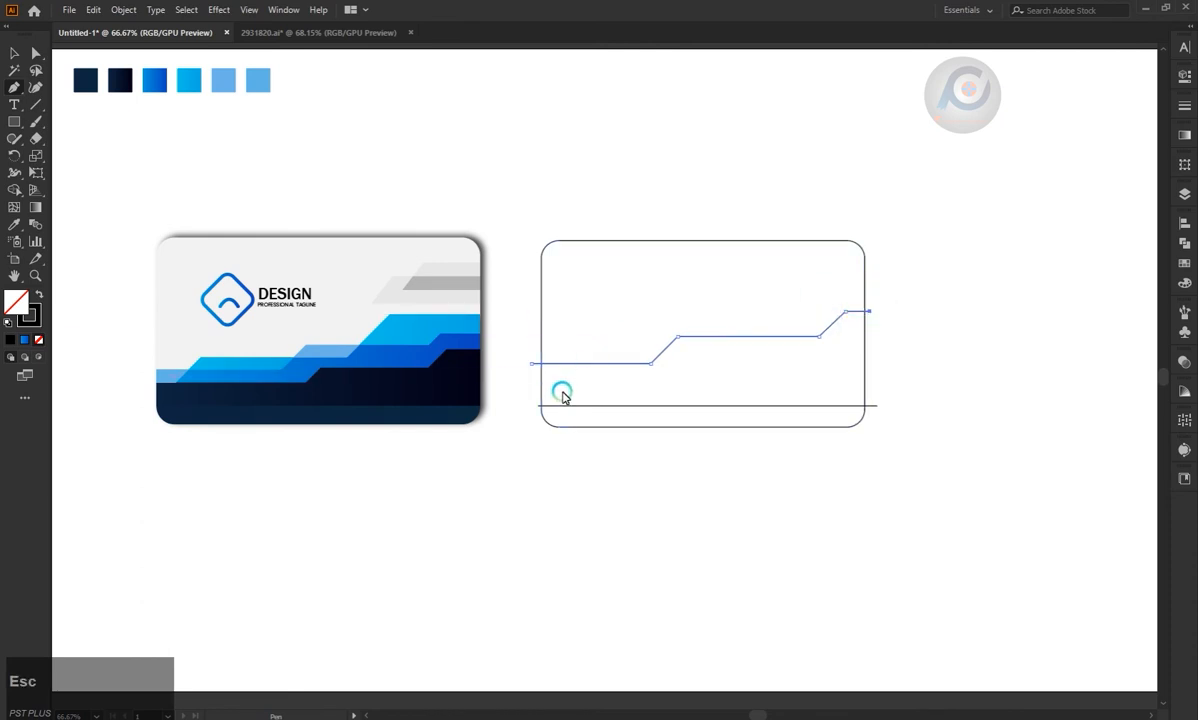
Draw a second open stepped line above the first, with two diagonal rises and both ends extending past the card.
click(533, 338)
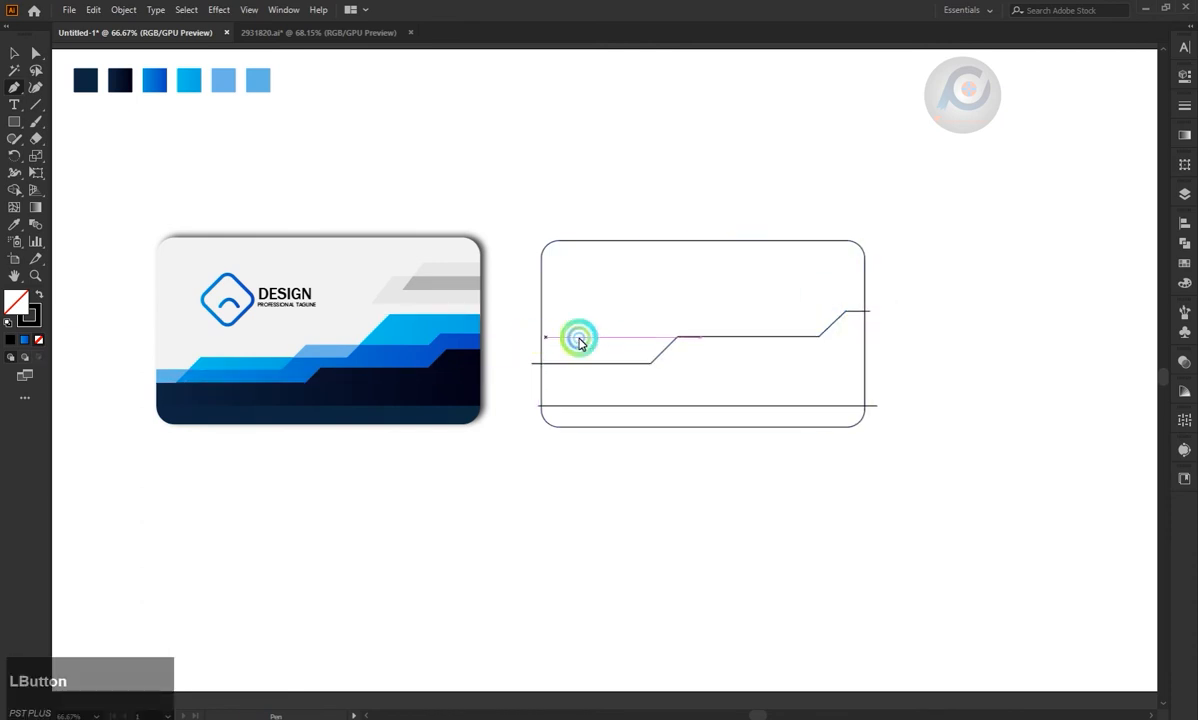
click(650, 338)
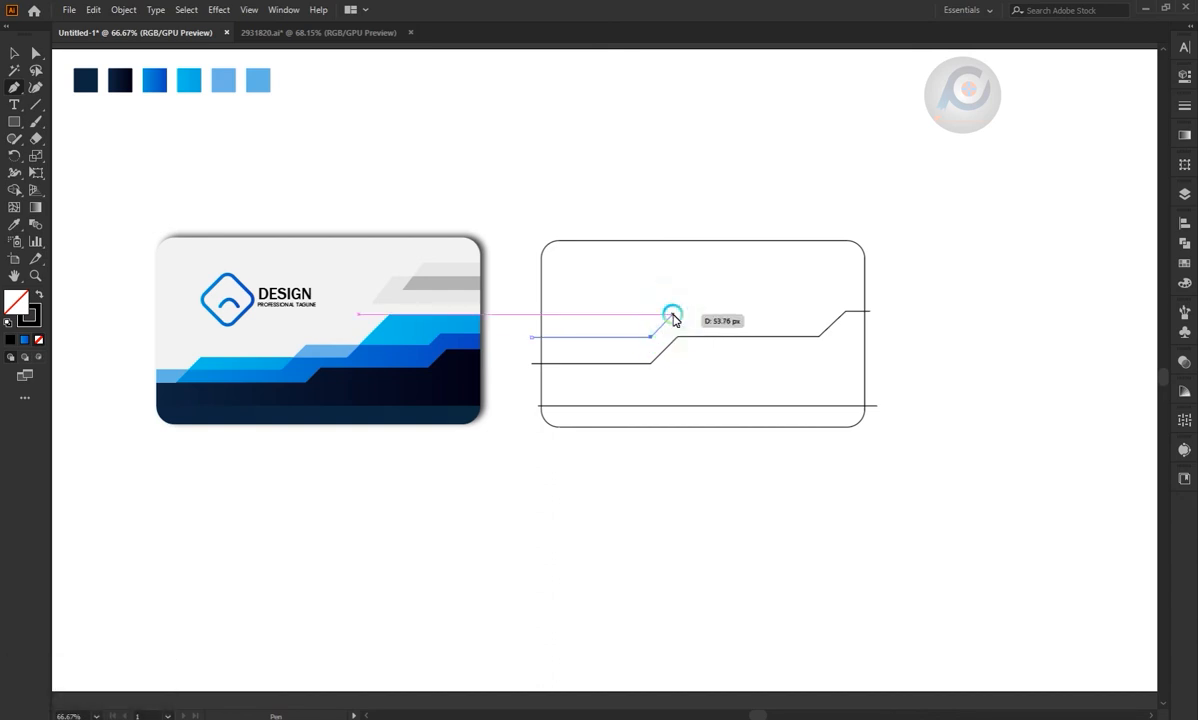
click(676, 313)
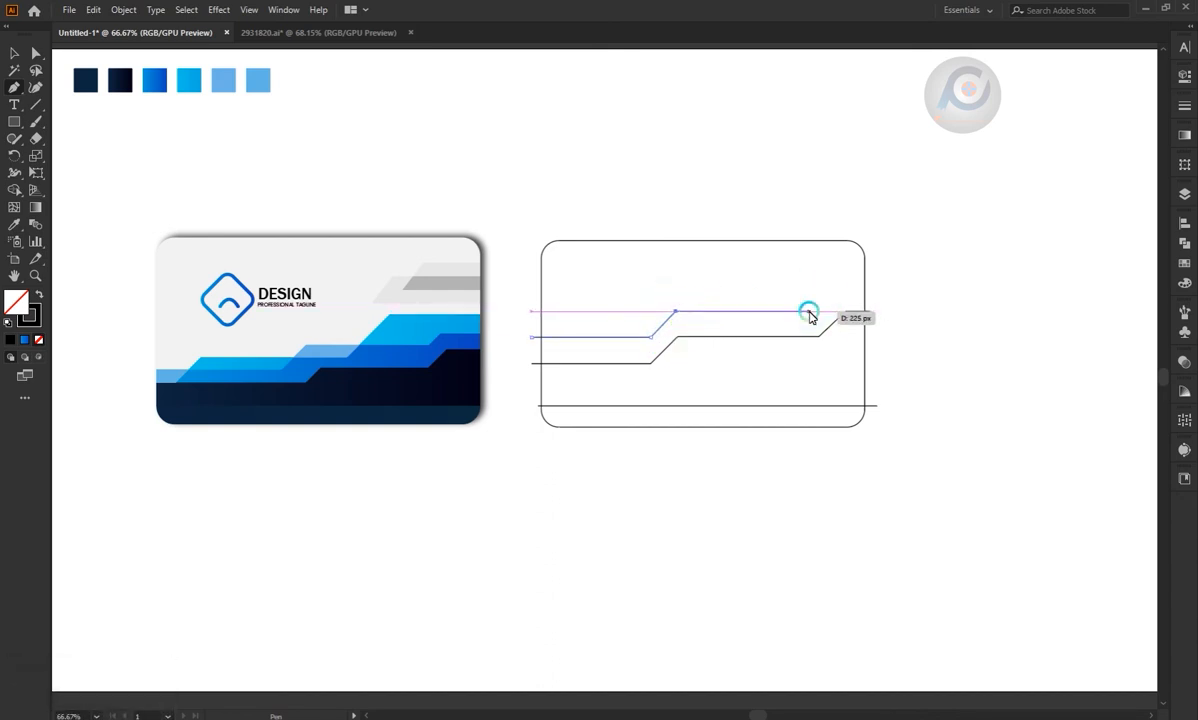
click(774, 313)
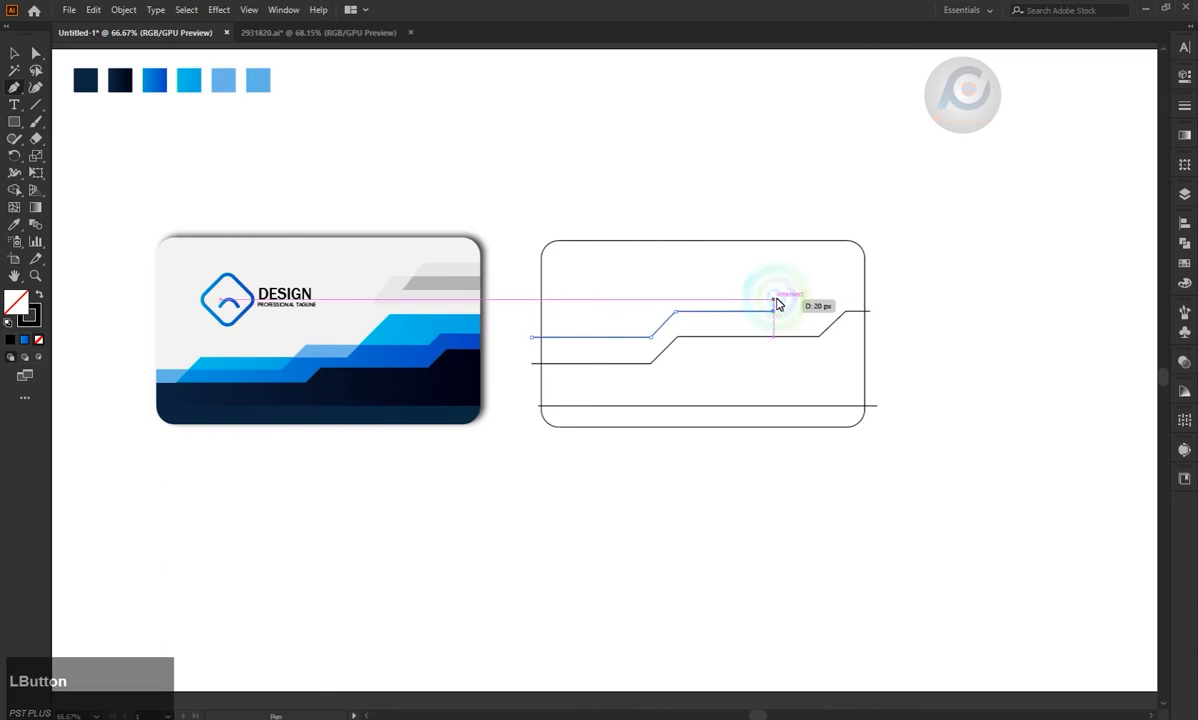
click(781, 299)
click(875, 300)
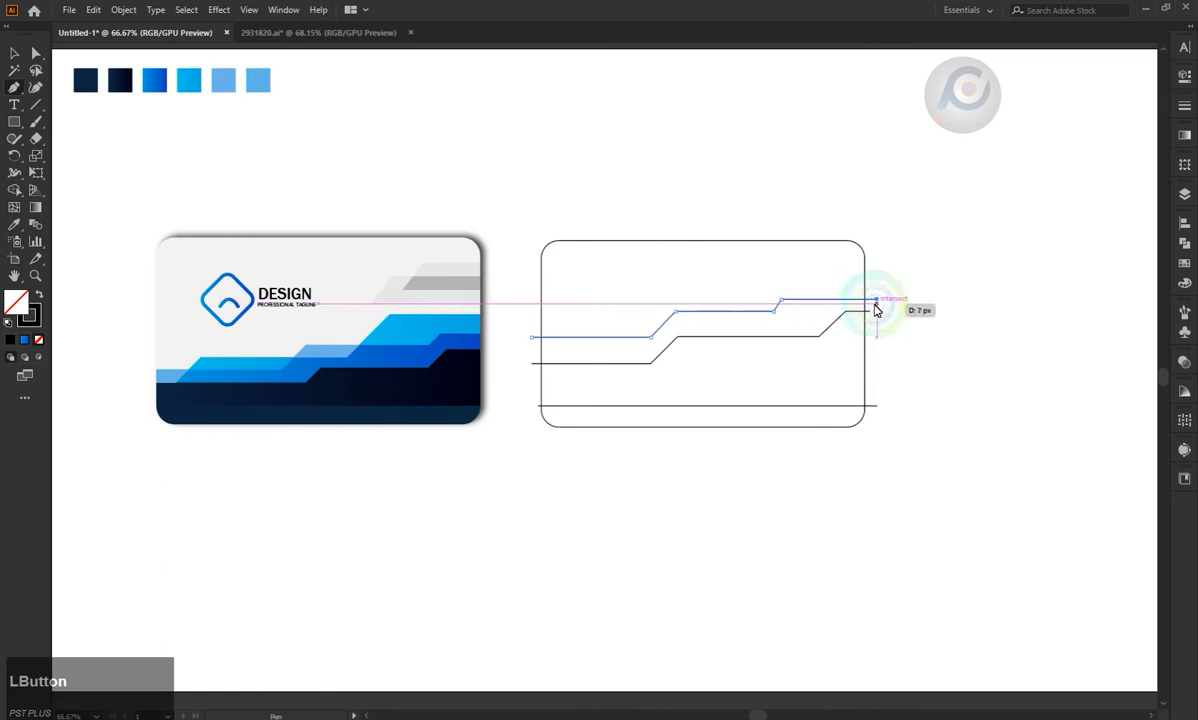
key(Escape)
Draw a third stepped line that starts below the first one, slants up across both lines and ends past the card's right edge.
click(560, 368)
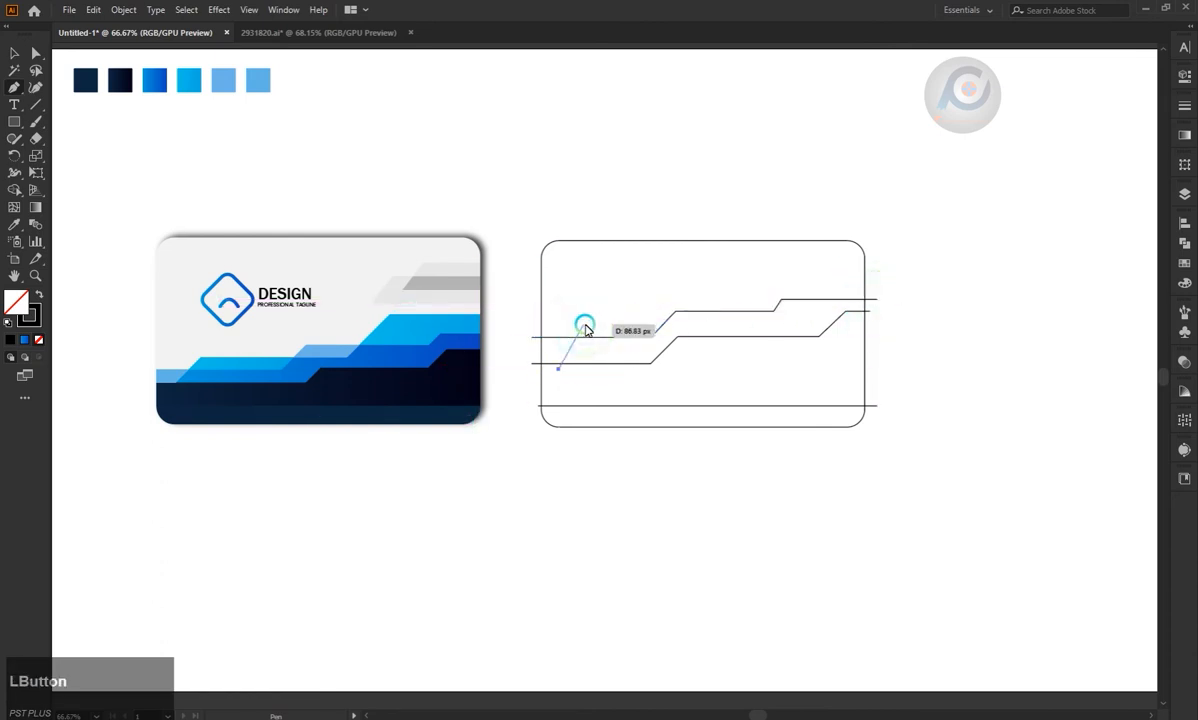
click(584, 325)
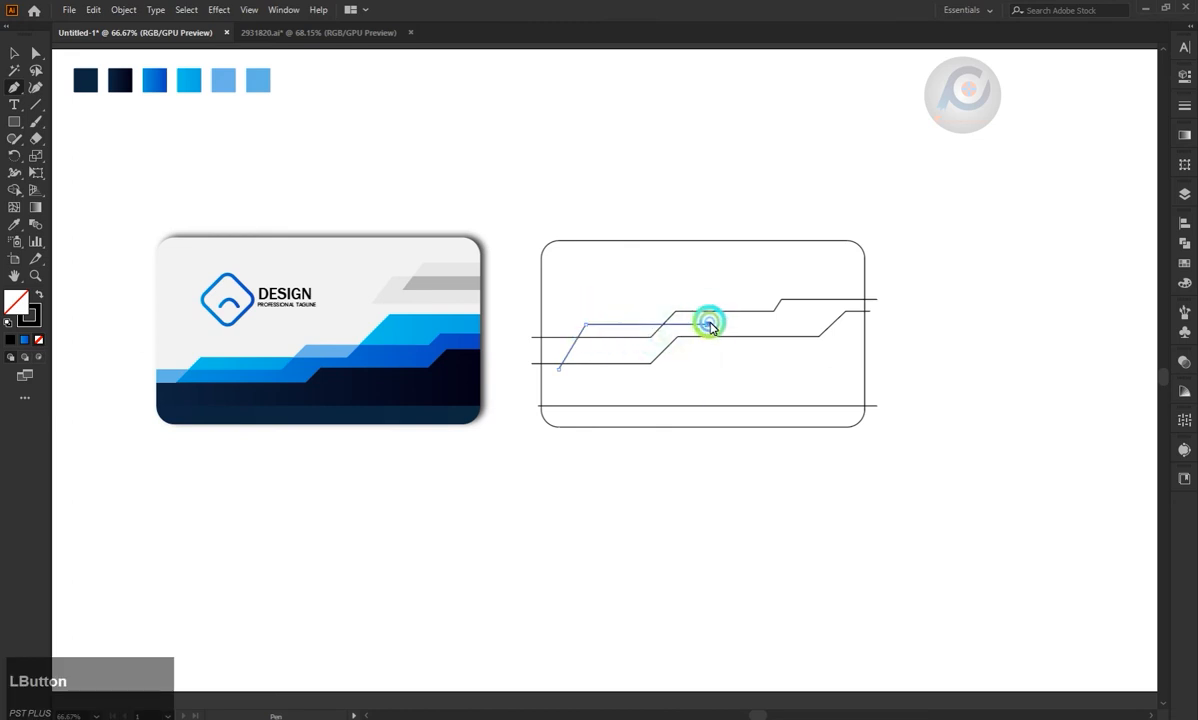
click(726, 290)
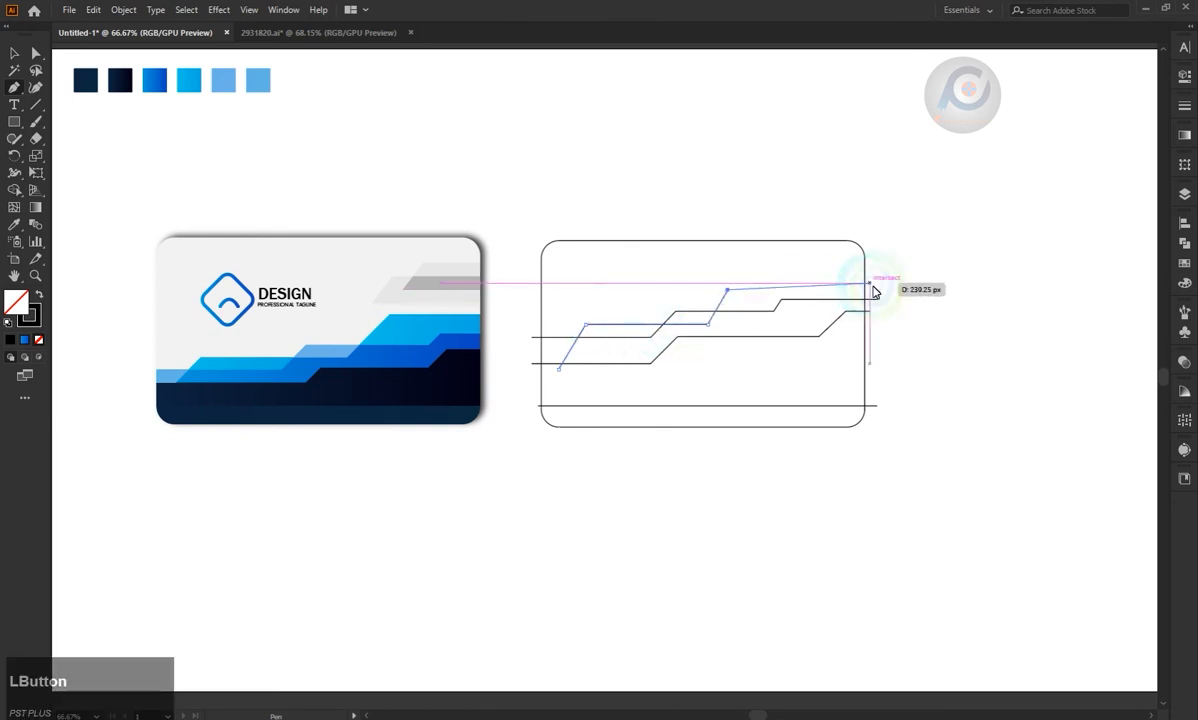
click(877, 290)
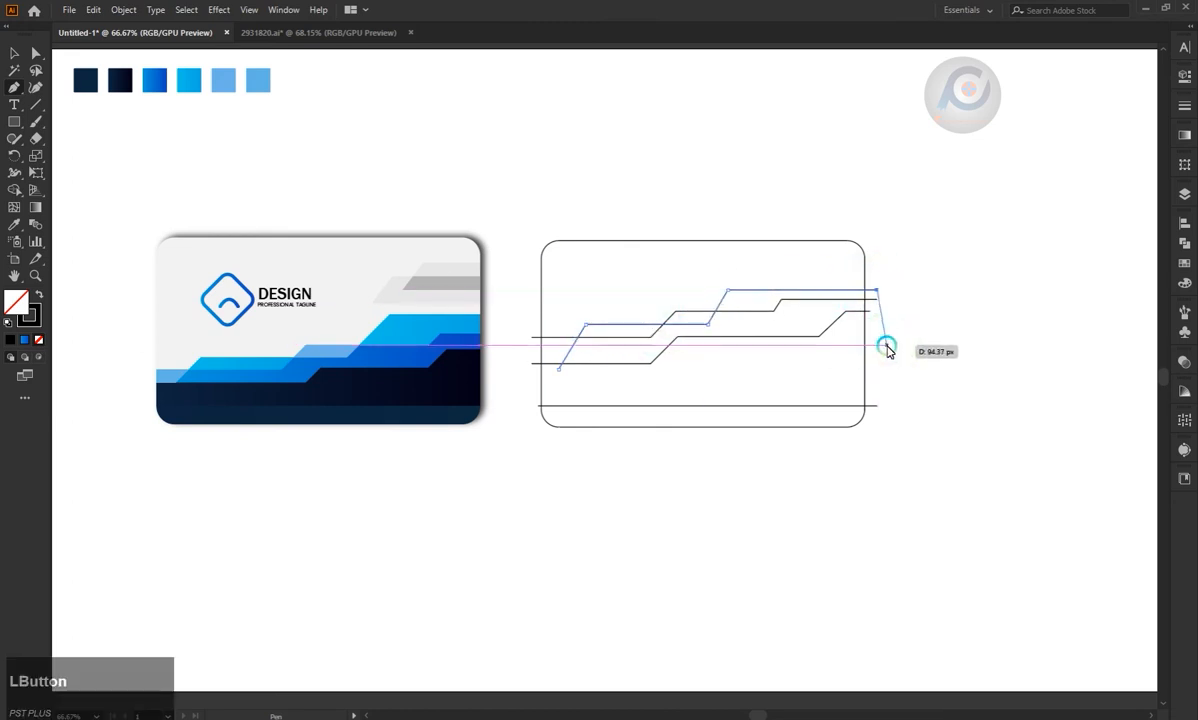
key(Escape)
Select the second card with all its lines and trim the line ends outside the outline with Shape Builder.
click(11, 55)
click(534, 155)
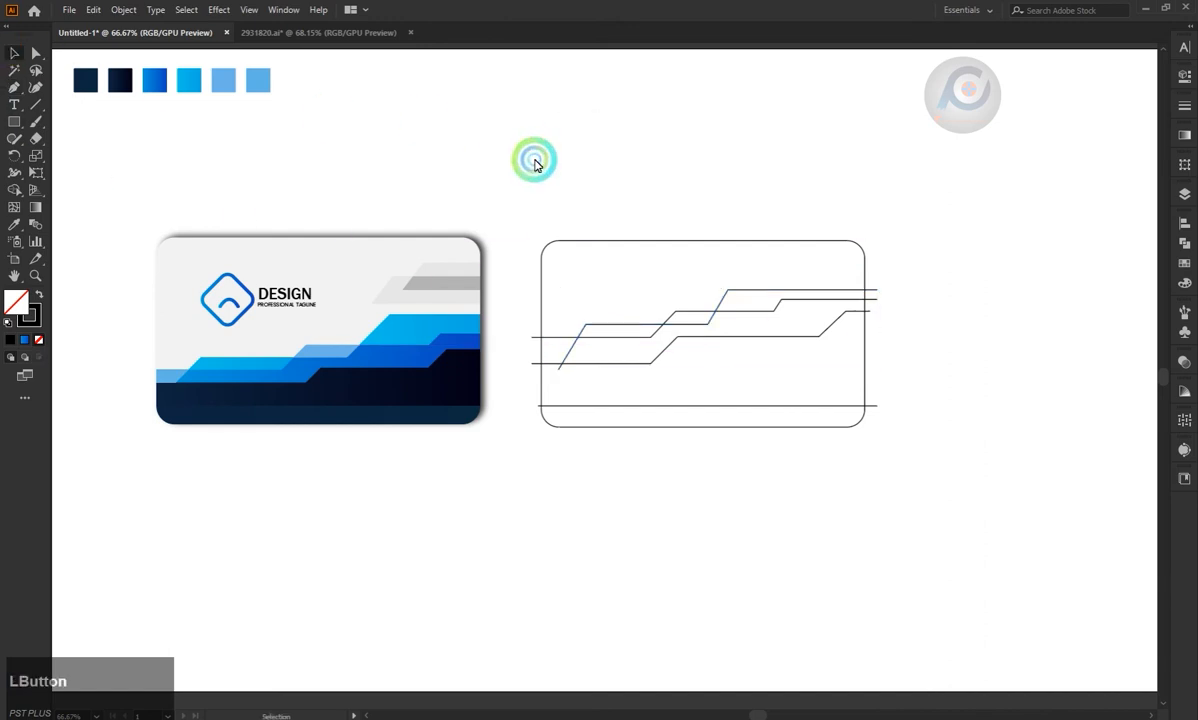
drag(716, 481, 716, 481)
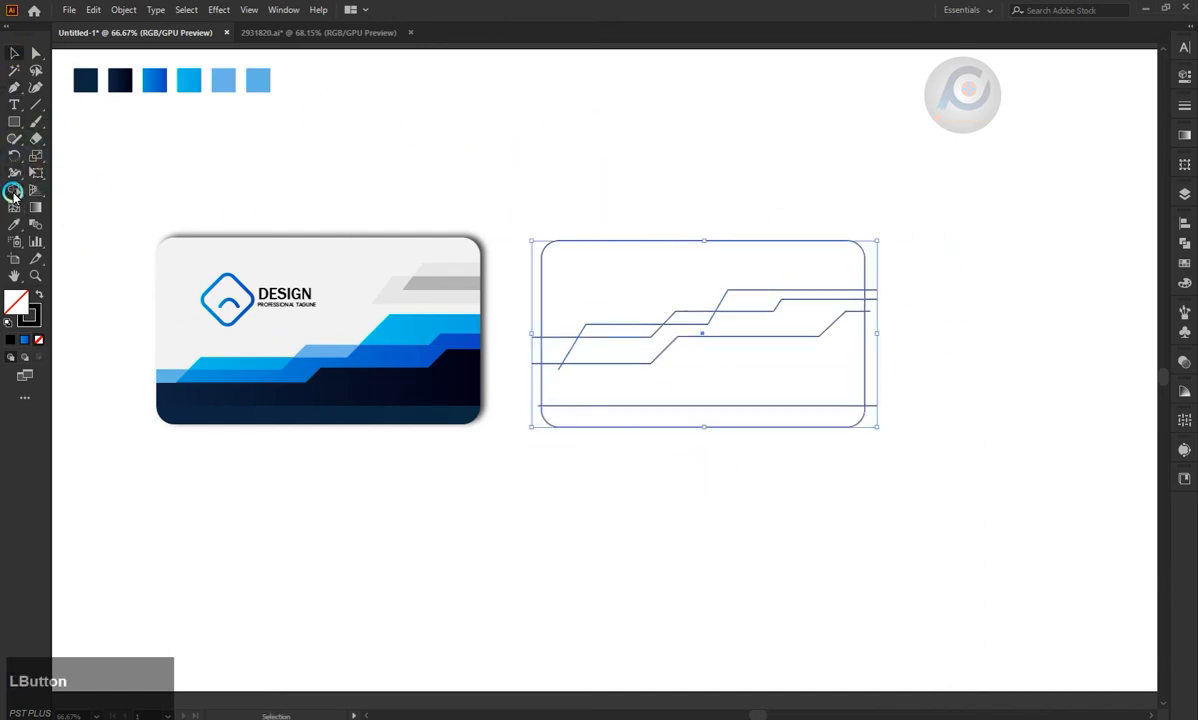
click(13, 191)
drag(535, 364, 535, 398)
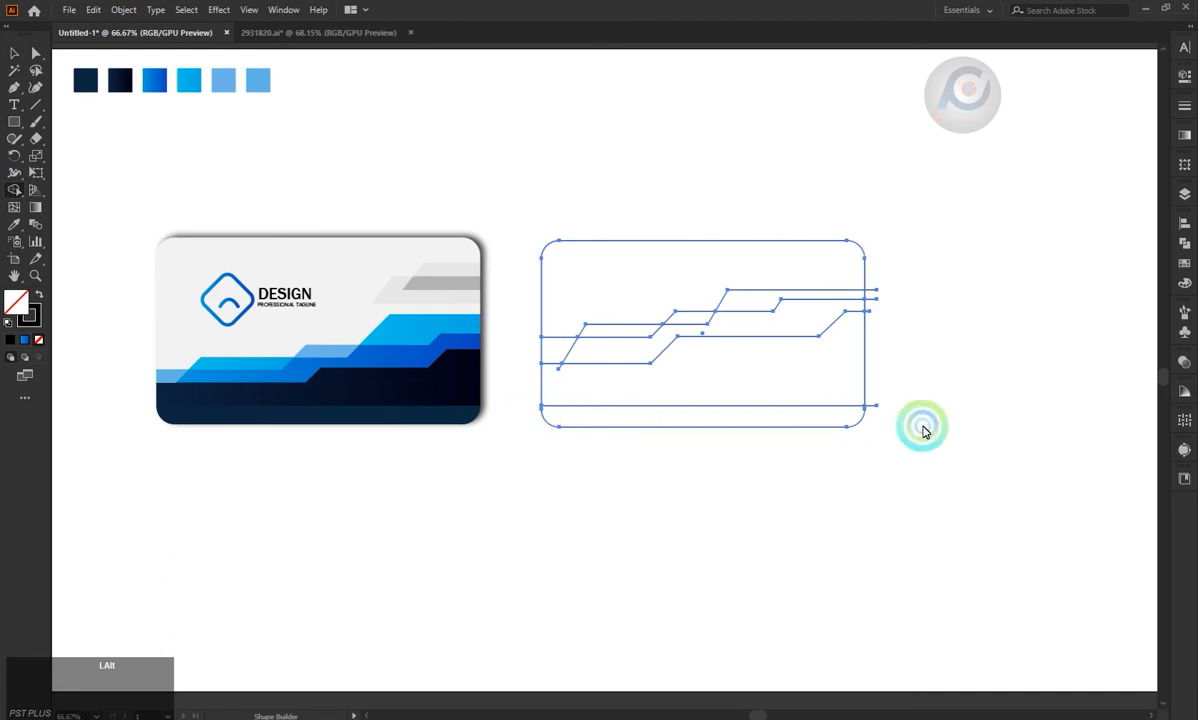
drag(878, 408, 875, 309)
alt+click(877, 300)
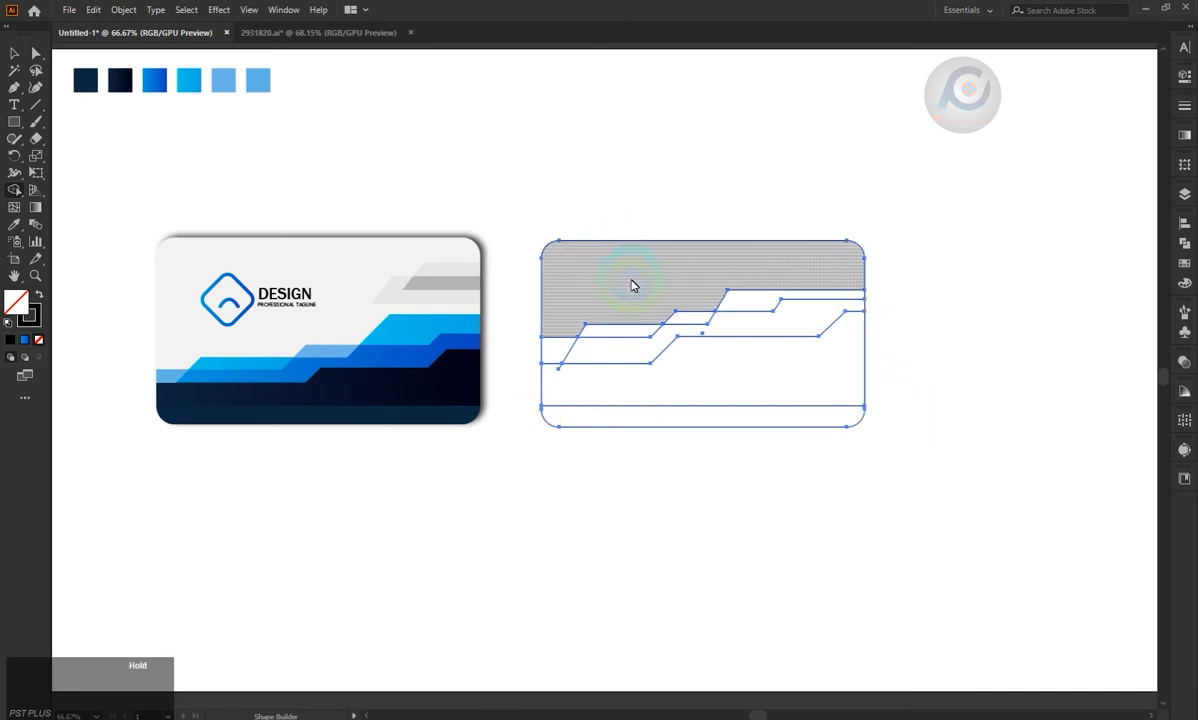
Use Shape Builder to turn the areas enclosed by the stepped lines inside the second card into shapes.
mouse_move(555, 356)
mouse_down()
mouse_move(703, 334)
mouse_move(714, 316)
mouse_up()
drag(633, 354, 631, 408)
Fill the second card's bottom strip and the large stepped area above it with the matching navy fills sampled from the first card.
click(36, 53)
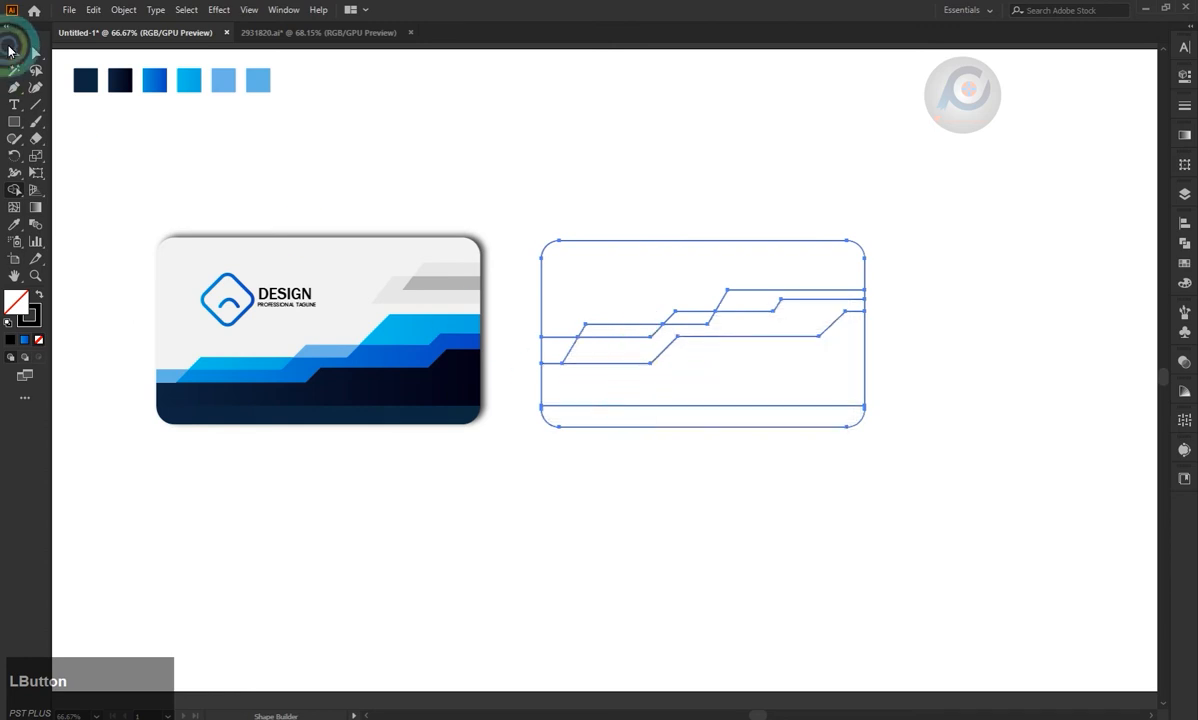
click(545, 131)
click(575, 429)
key(i)
click(460, 409)
key(a)
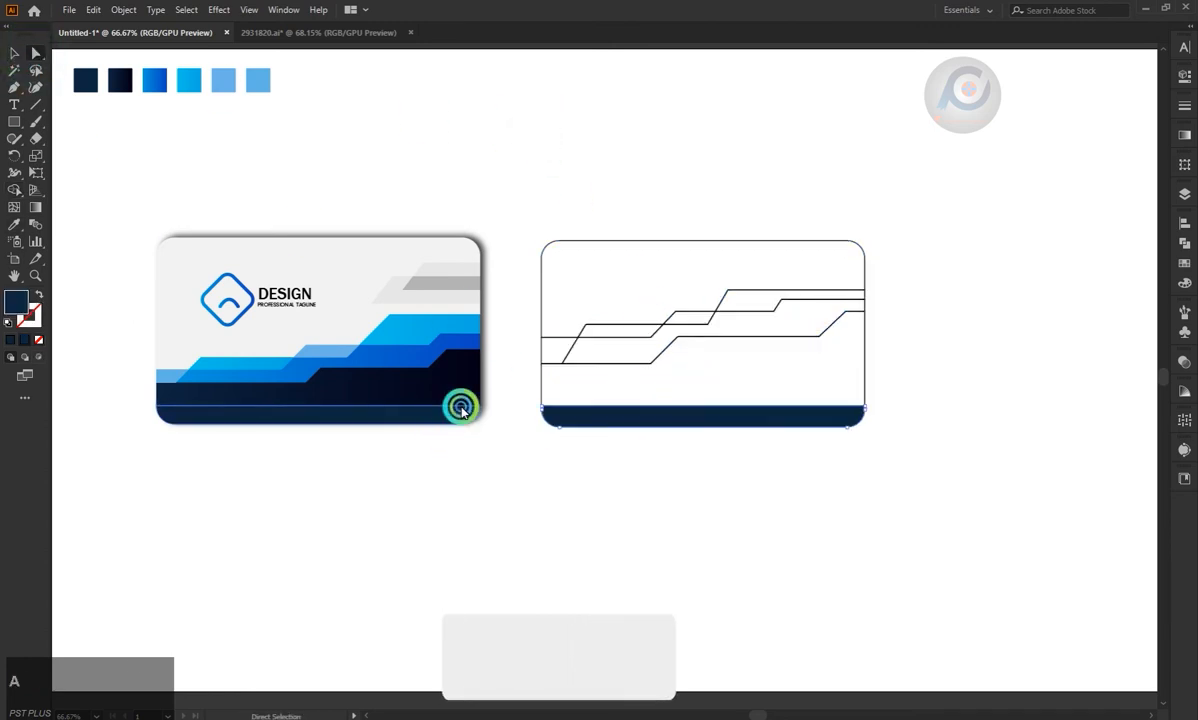
click(541, 382)
key(i)
click(441, 388)
Fill the small left-edge piece with the sampled light blue and the thin step beside it with the first card's cyan gradient.
key(a)
click(167, 381)
key(a)
click(602, 339)
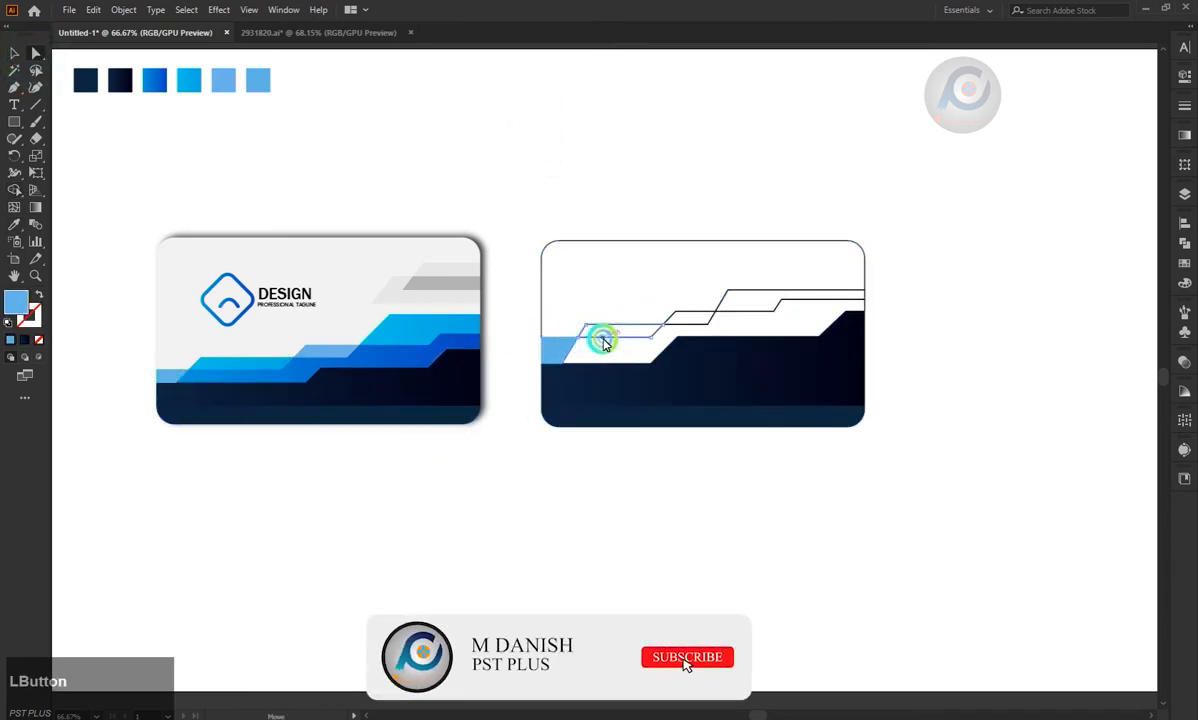
key(i)
click(263, 364)
Fill the small middle parallelogram with the first card's light blue and the upper right step with its cyan gradient.
key(a)
click(673, 342)
key(i)
click(334, 356)
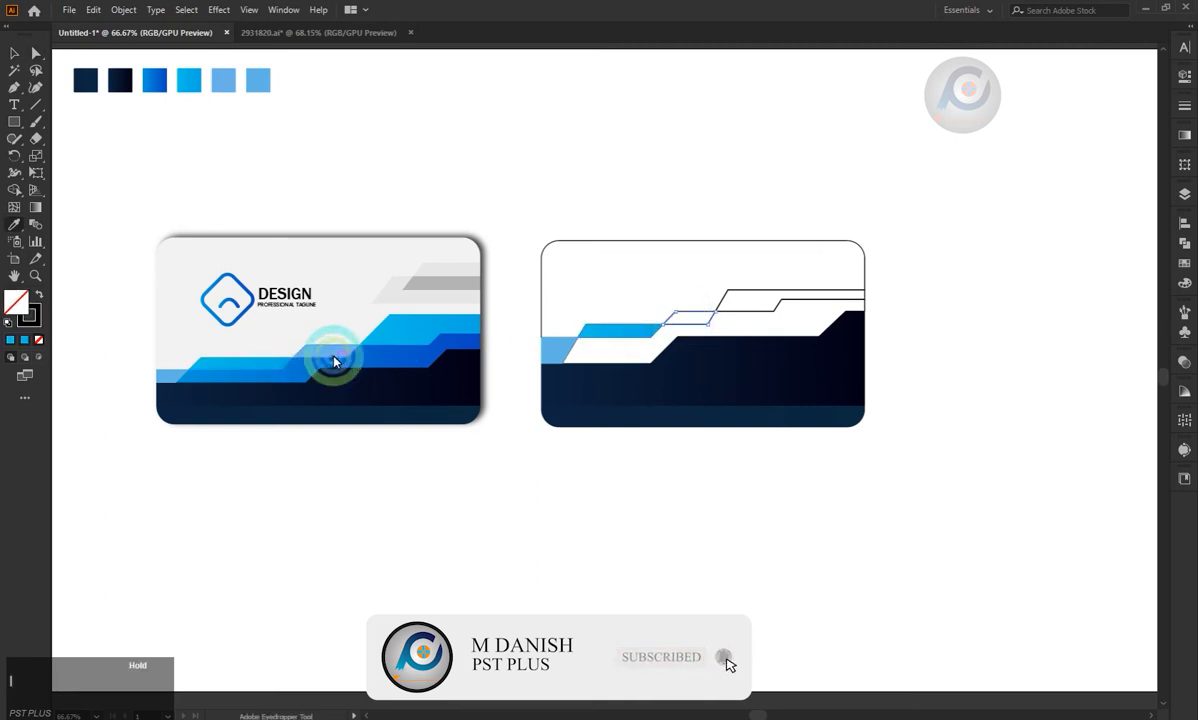
key(a)
click(778, 289)
key(i)
click(428, 336)
Fill the wide stepped band above the navy area with the blue gradient sampled from the first card.
key(a)
click(865, 310)
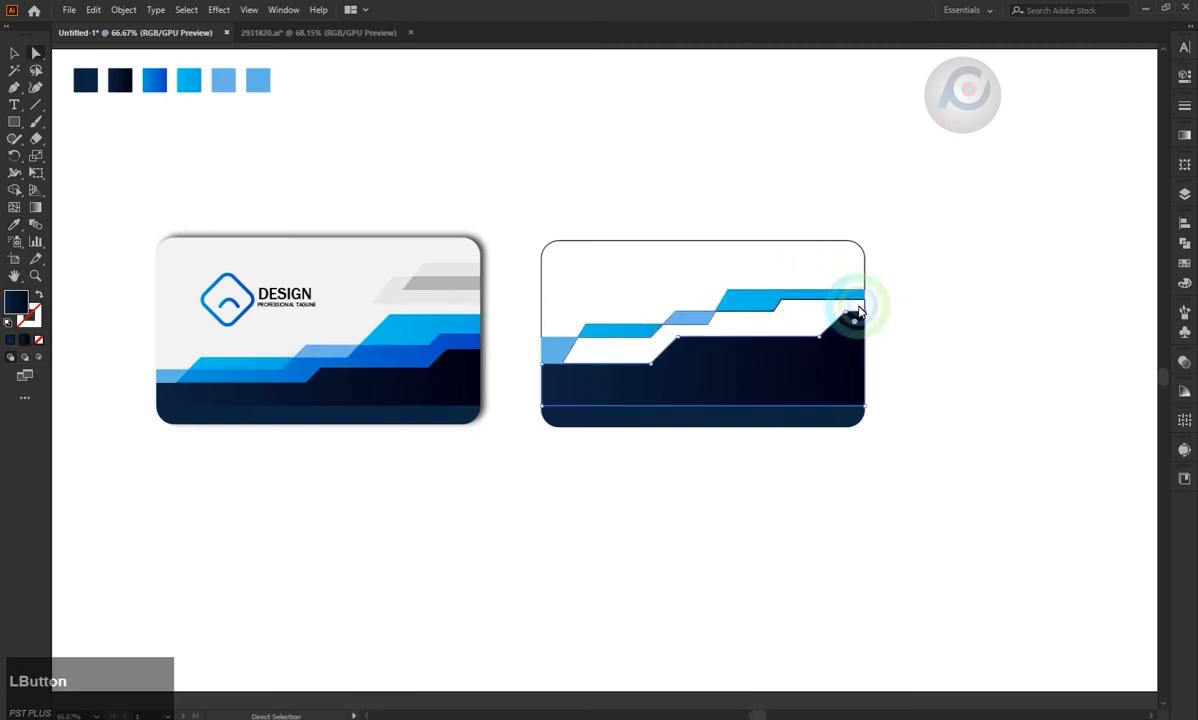
key(i)
click(356, 350)
Fill the second card's upper background area with the off-white sampled from the first card.
key(a)
click(505, 198)
click(789, 440)
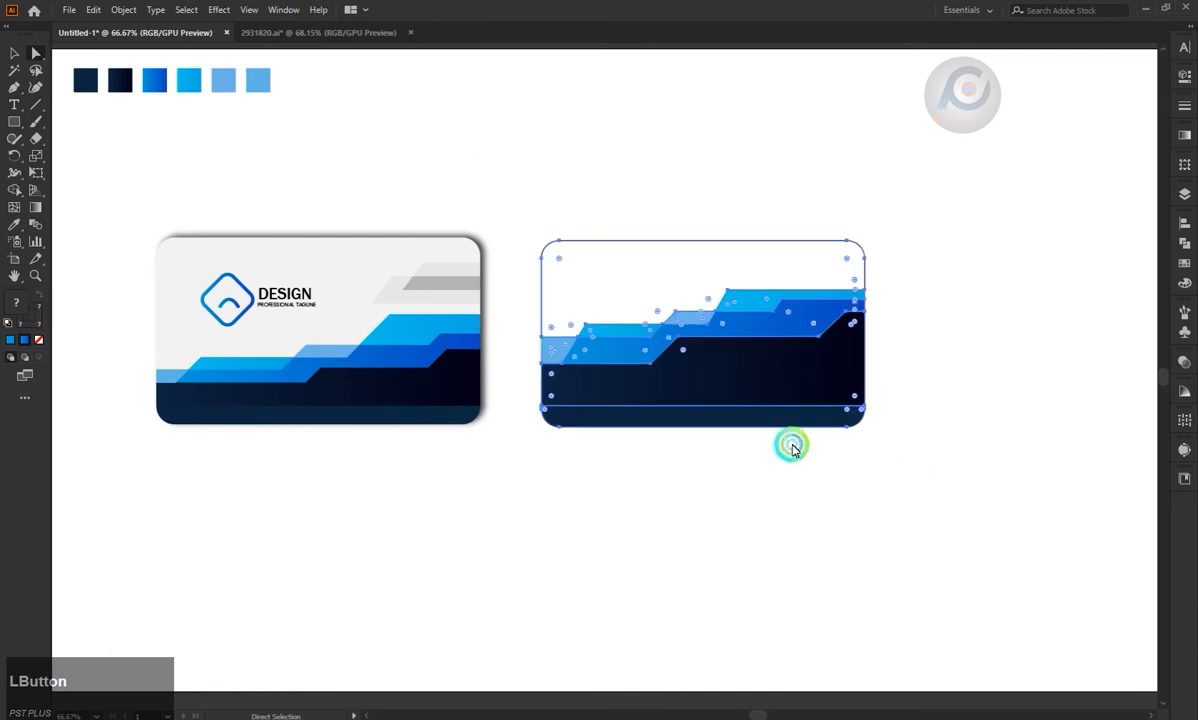
click(660, 237)
key(i)
click(369, 257)
key(a)
click(578, 240)
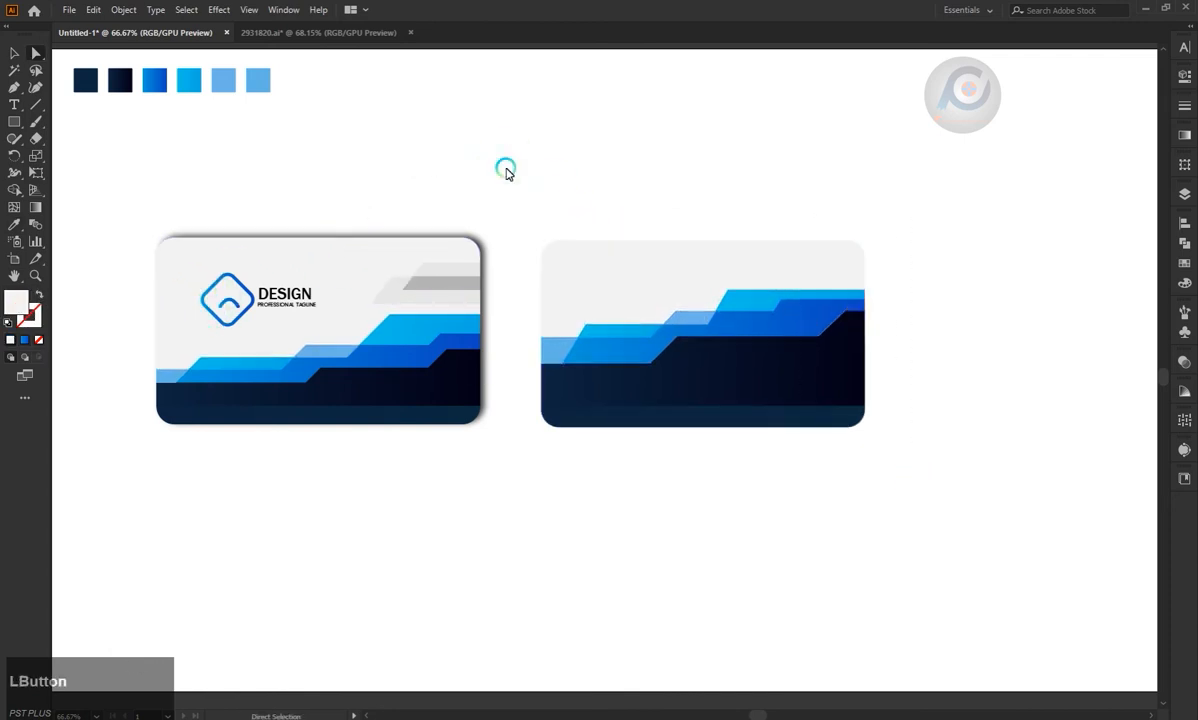
click(14, 52)
click(441, 277)
click(588, 179)
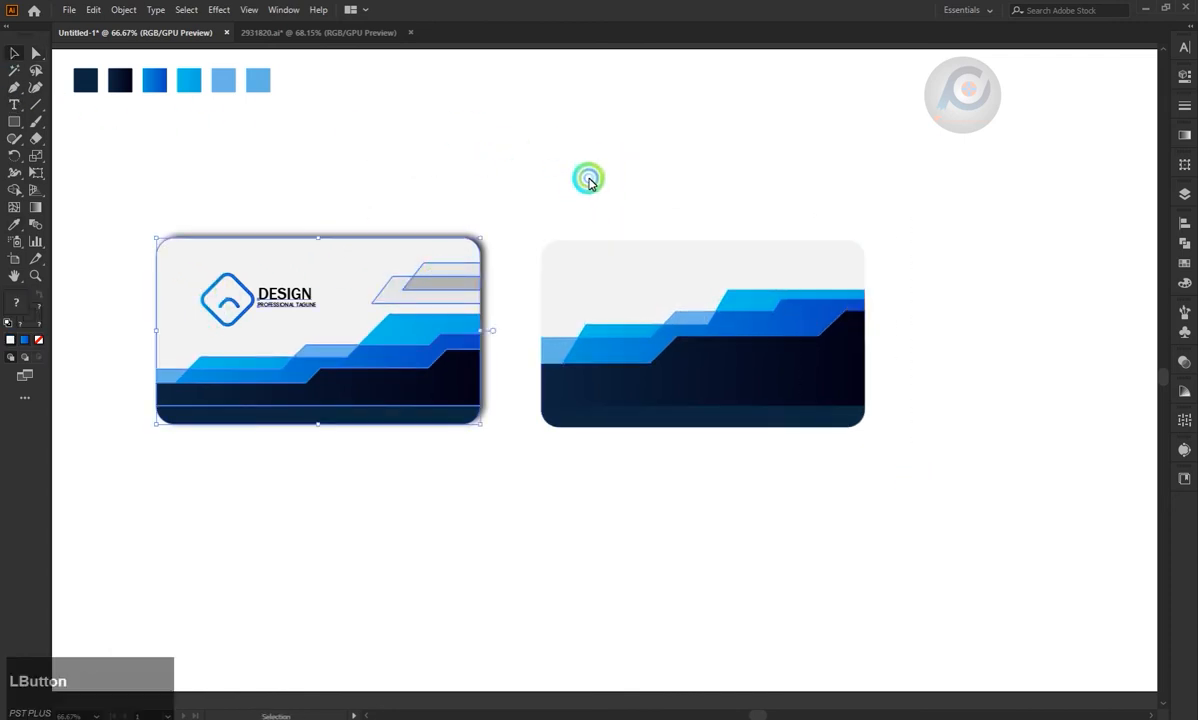
Copy the first card's overlapping grey stepped shapes to the same position at the second card's right edge.
click(34, 54)
click(435, 265)
shift+click(431, 298)
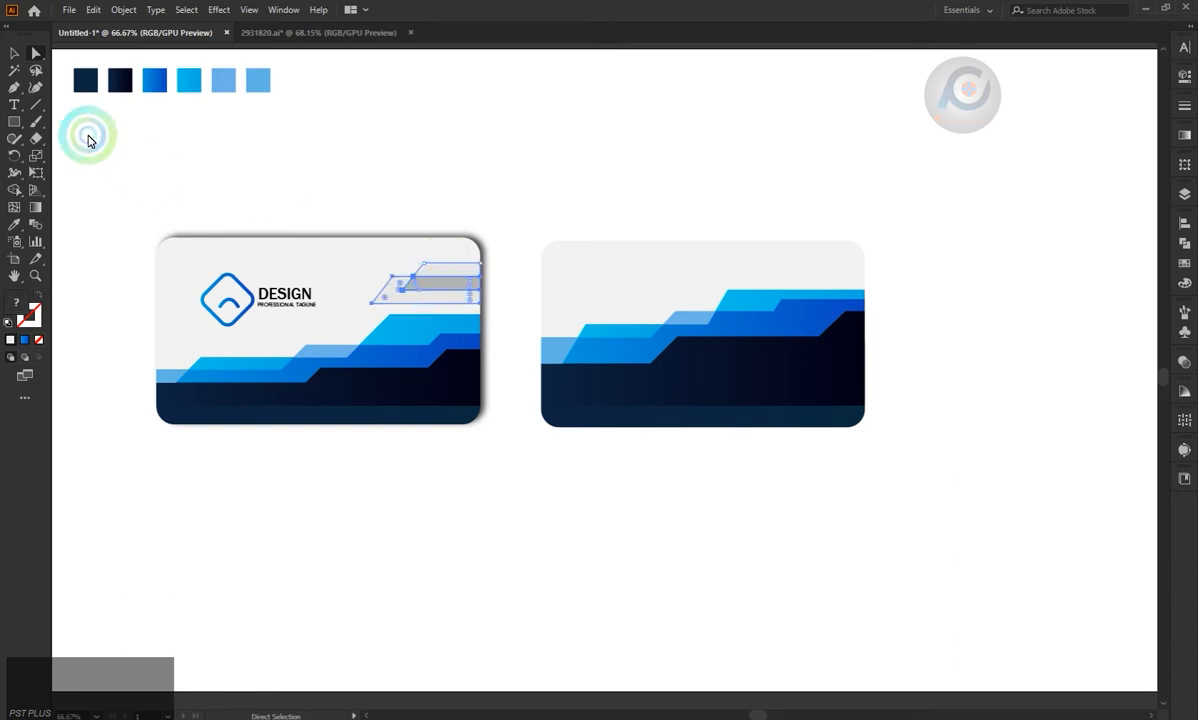
click(14, 53)
drag(456, 268, 805, 266)
key(ctrl+z)
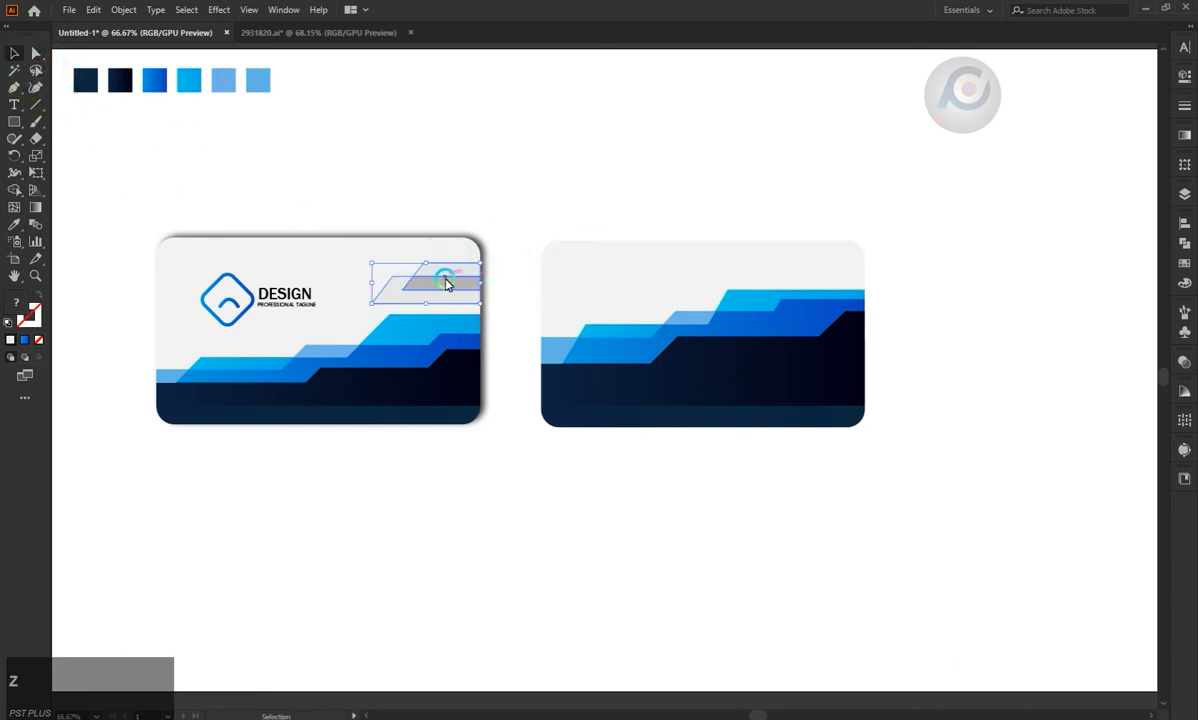
drag(444, 278, 832, 280)
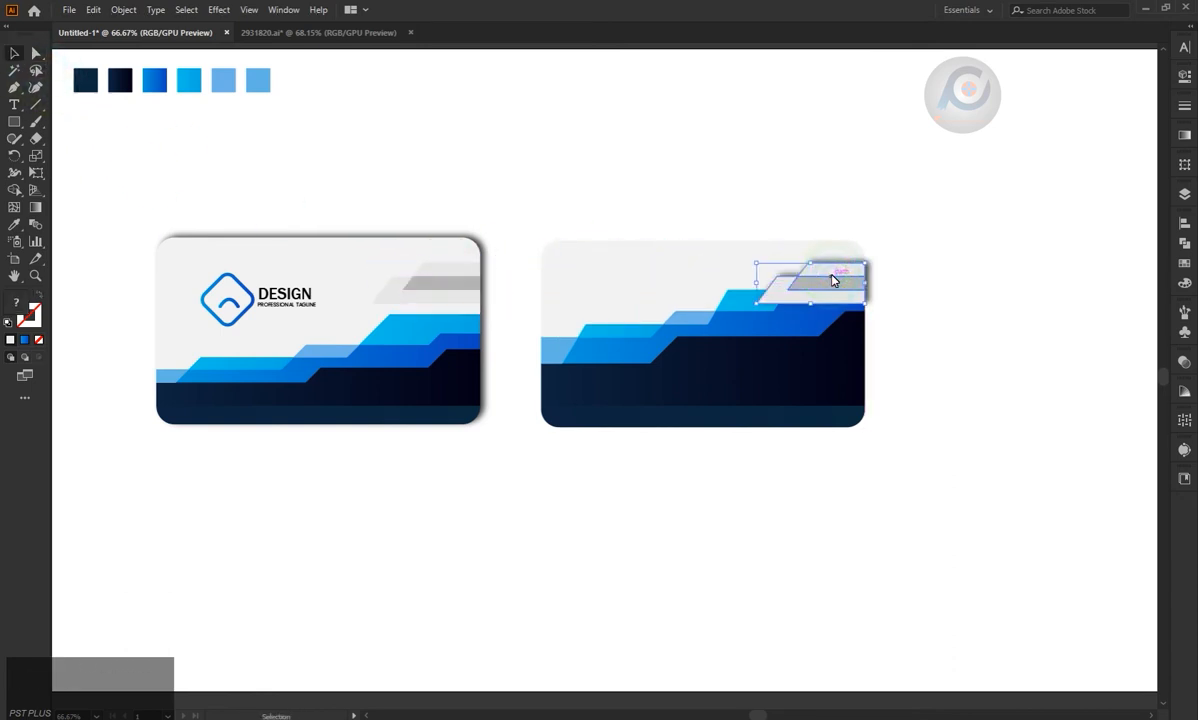
right_click(831, 278)
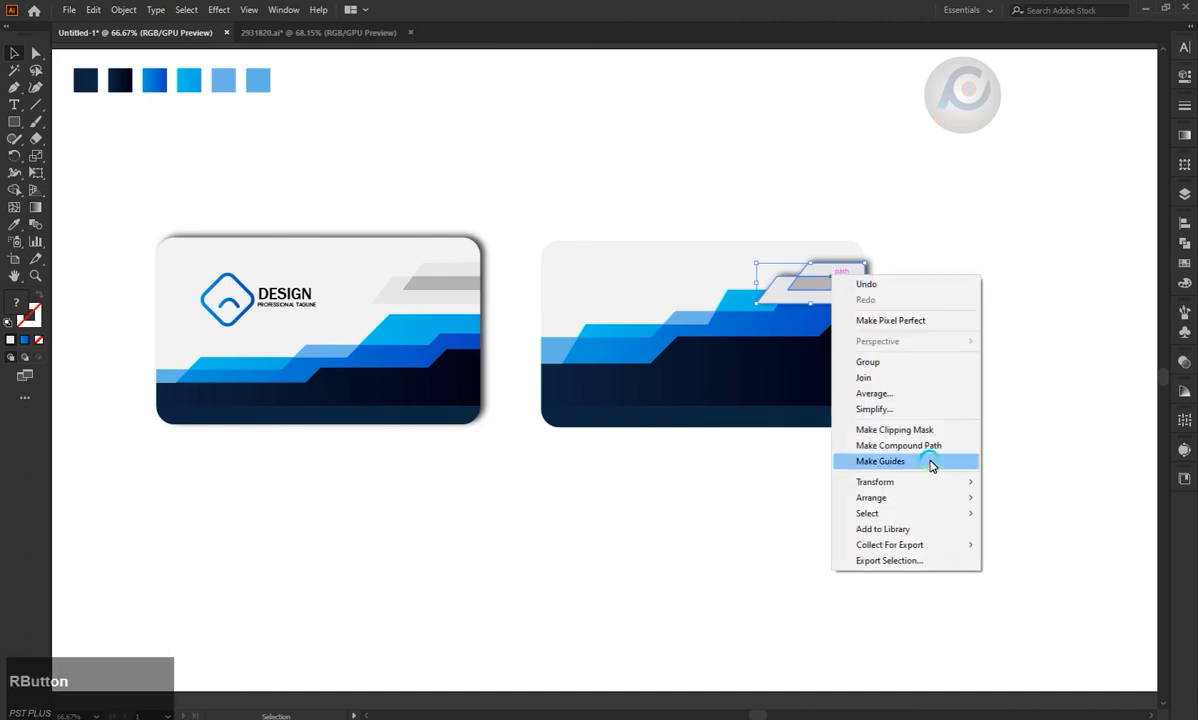
click(979, 318)
drag(608, 197, 752, 494)
right_click(714, 366)
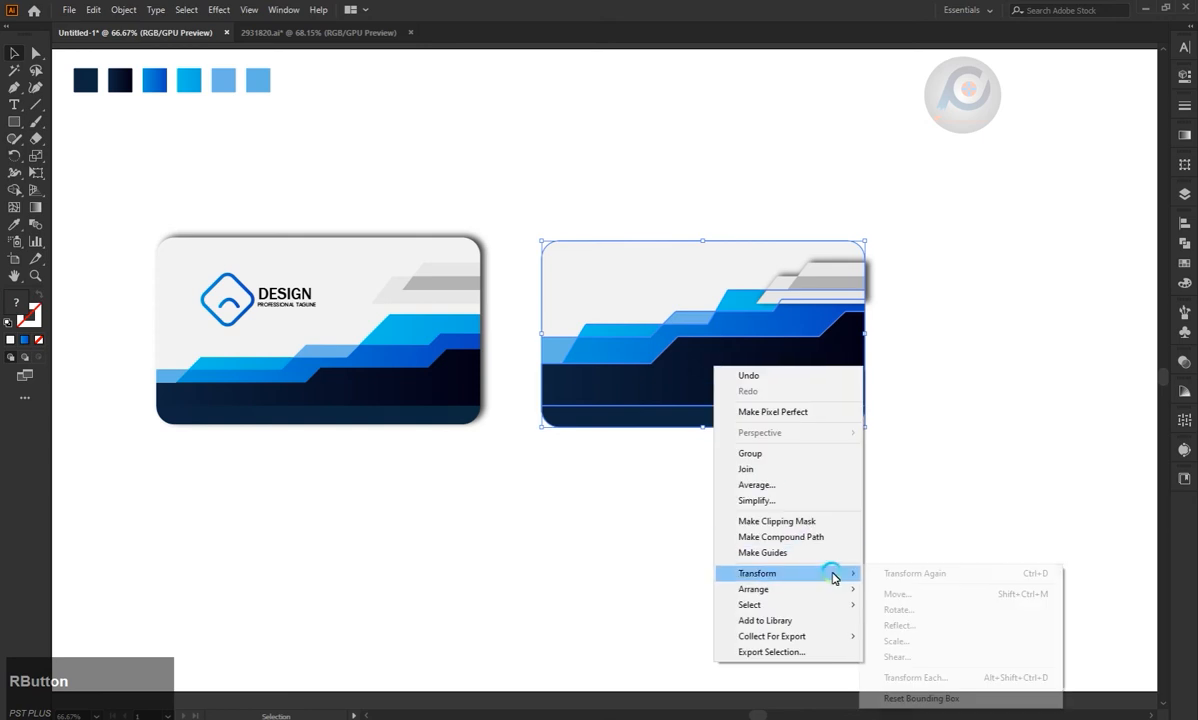
click(955, 350)
Bring the second card's blue and navy stepped shapes to the front, above the copied grey shapes.
drag(920, 473, 726, 313)
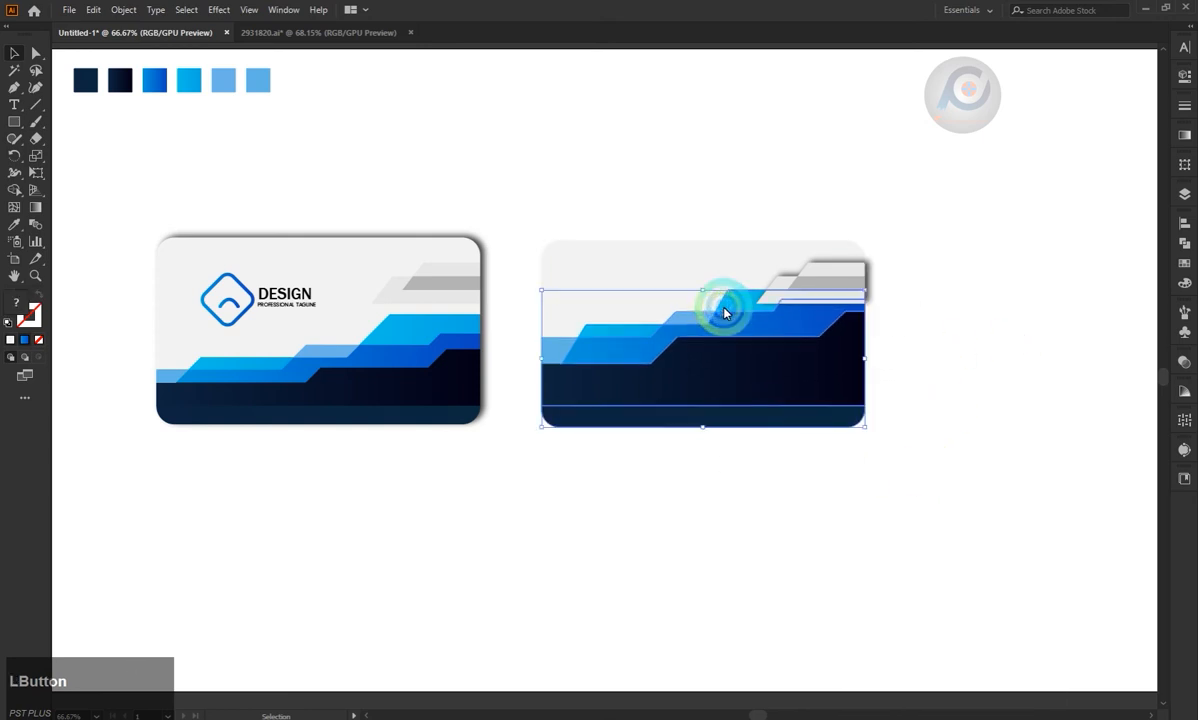
right_click(645, 366)
click(818, 583)
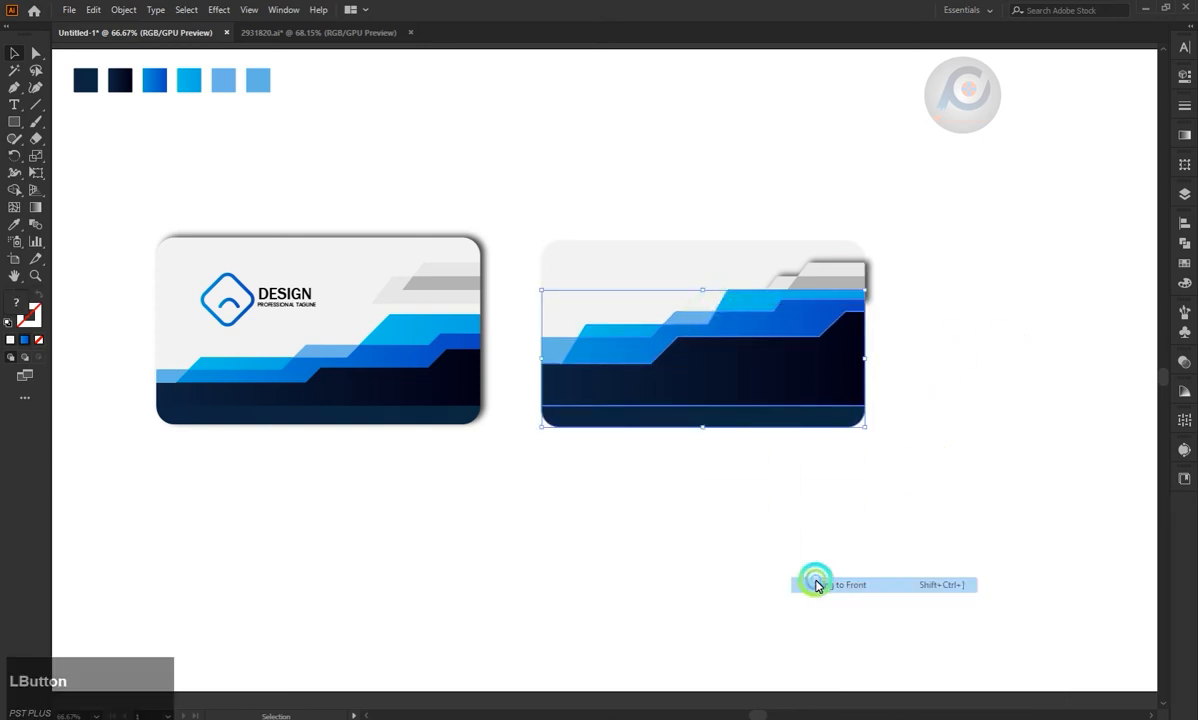
click(908, 415)
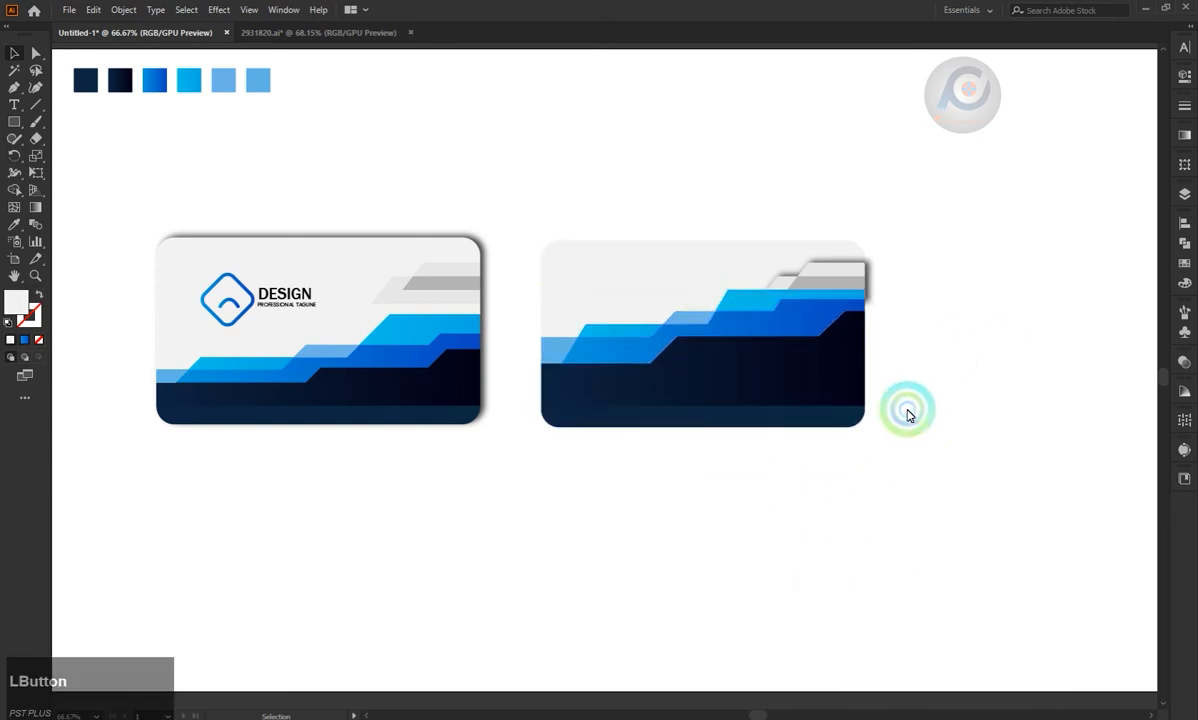
click(790, 287)
click(860, 232)
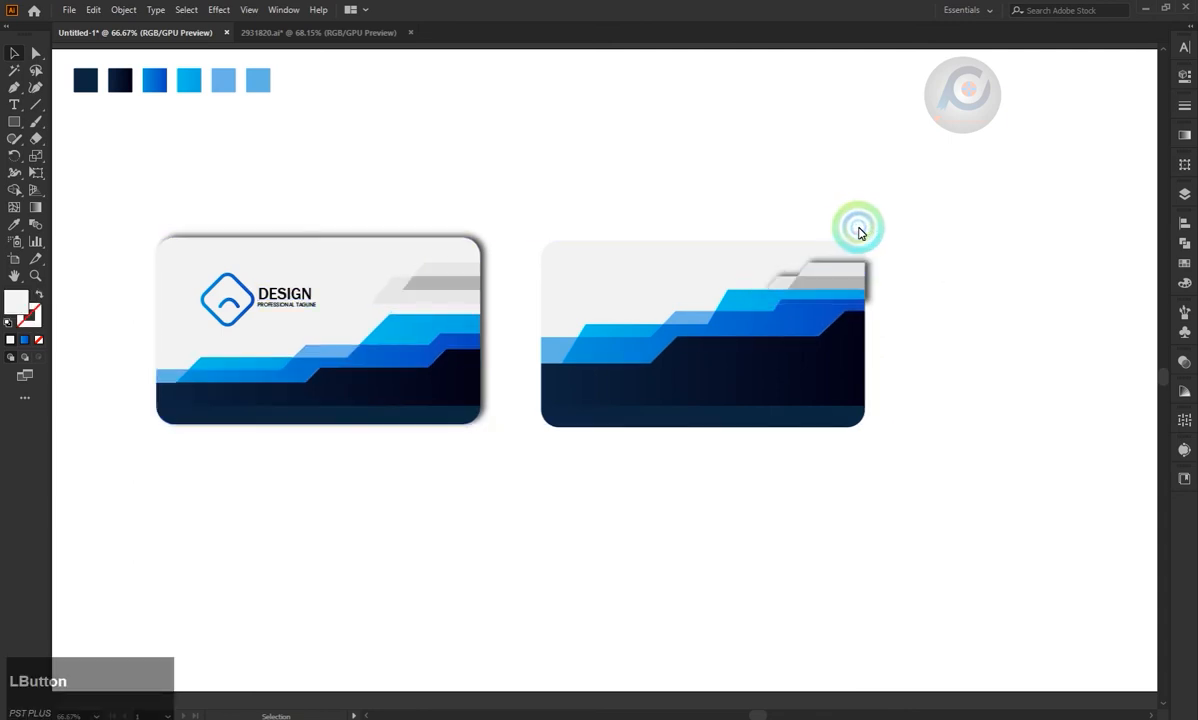
click(840, 283)
click(747, 201)
click(835, 275)
click(848, 195)
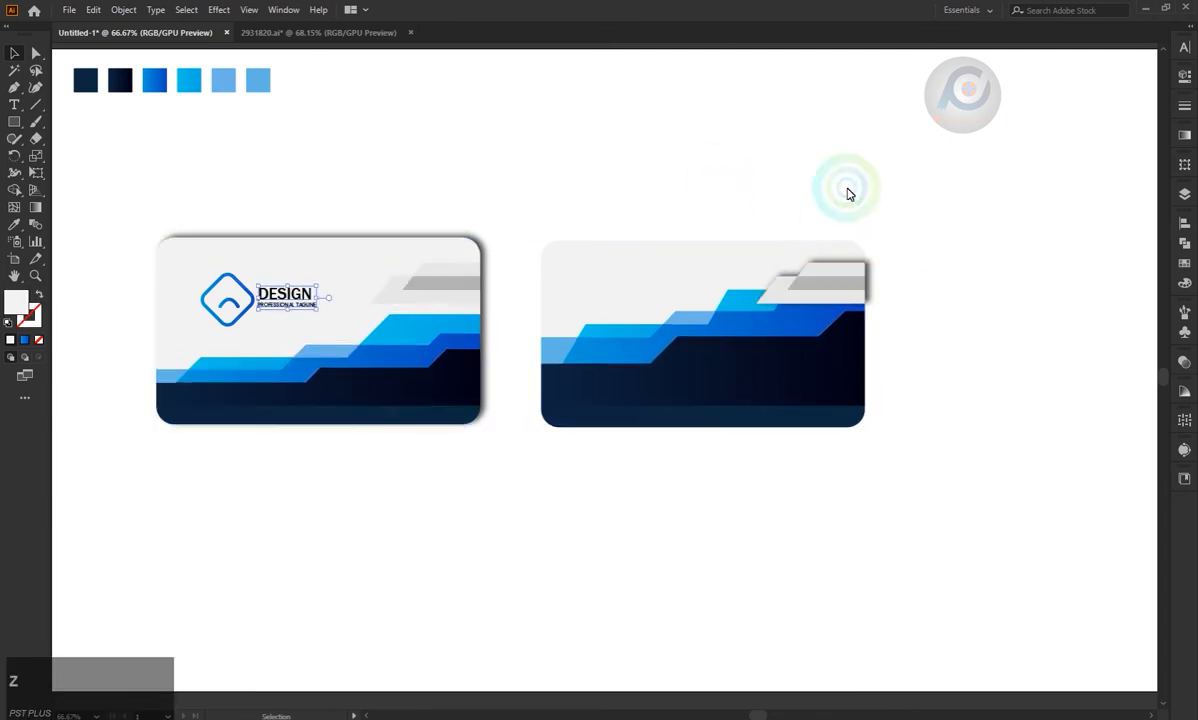
Replace the shadowed grey copy on the second card with two overlapping plain light-grey slanted bands at its right edge.
click(845, 188)
click(427, 290)
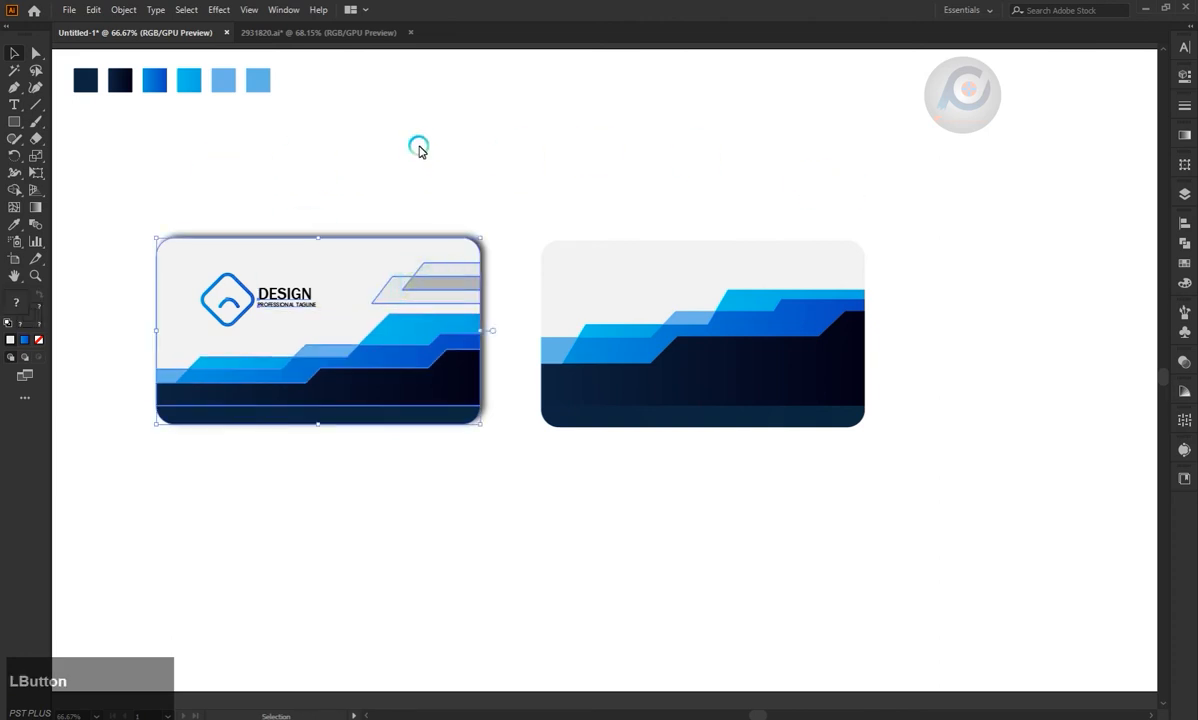
click(419, 148)
click(16, 123)
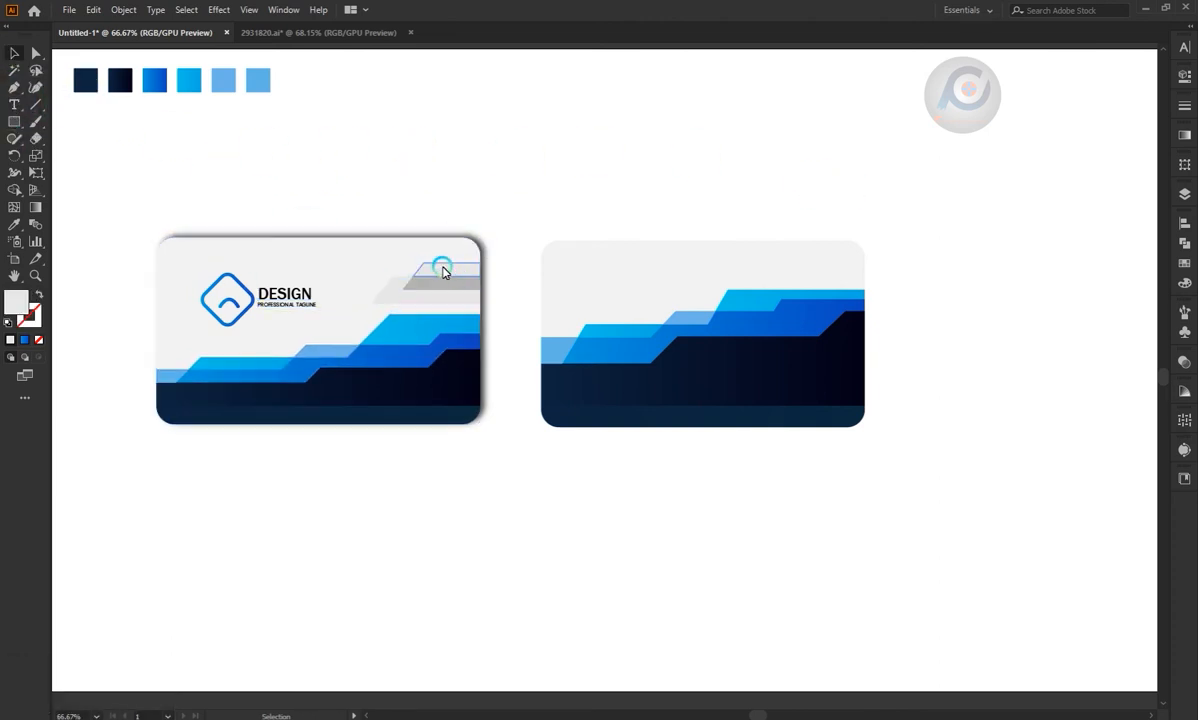
drag(780, 276, 865, 274)
click(13, 57)
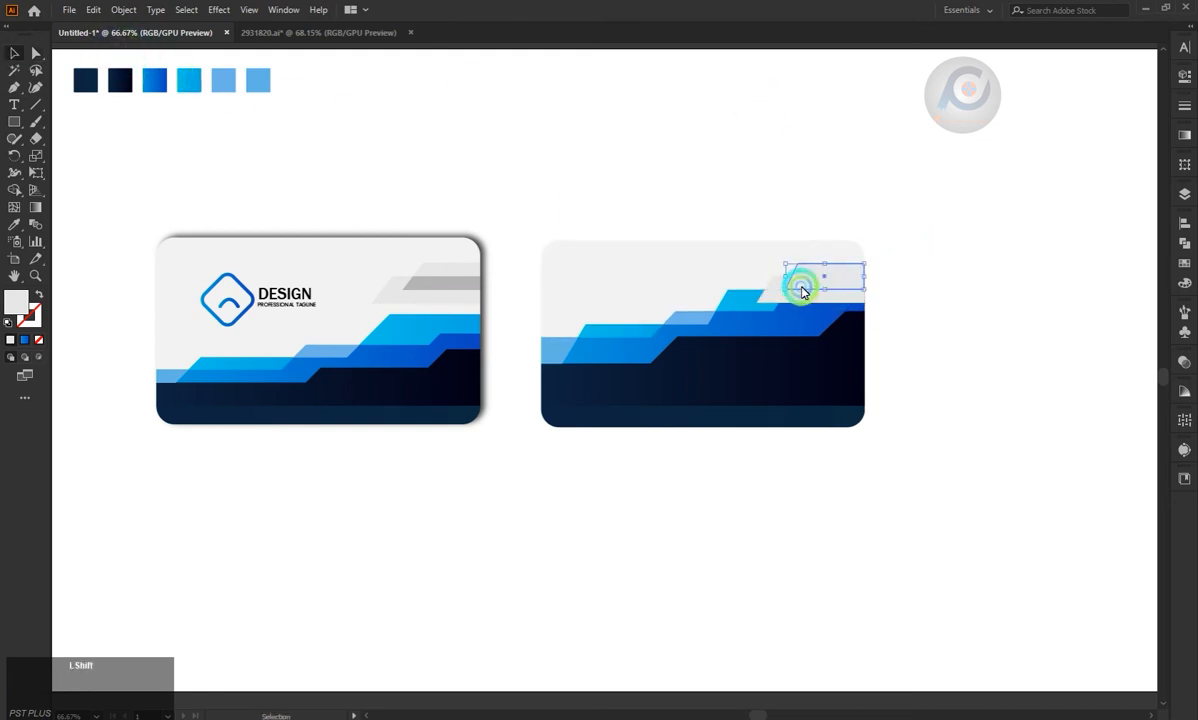
Split the overlap of the second card's two light-grey slanted bands into its own shape with the Shape Builder.
shift+click(777, 300)
shift+click(772, 291)
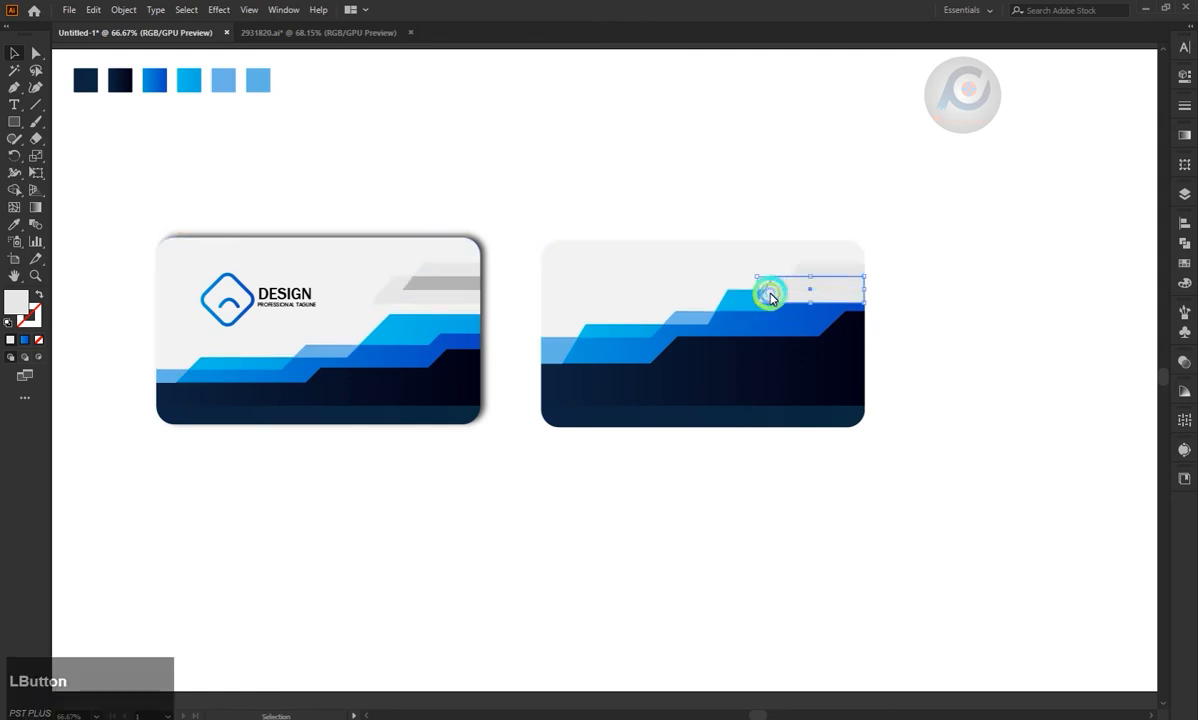
click(14, 187)
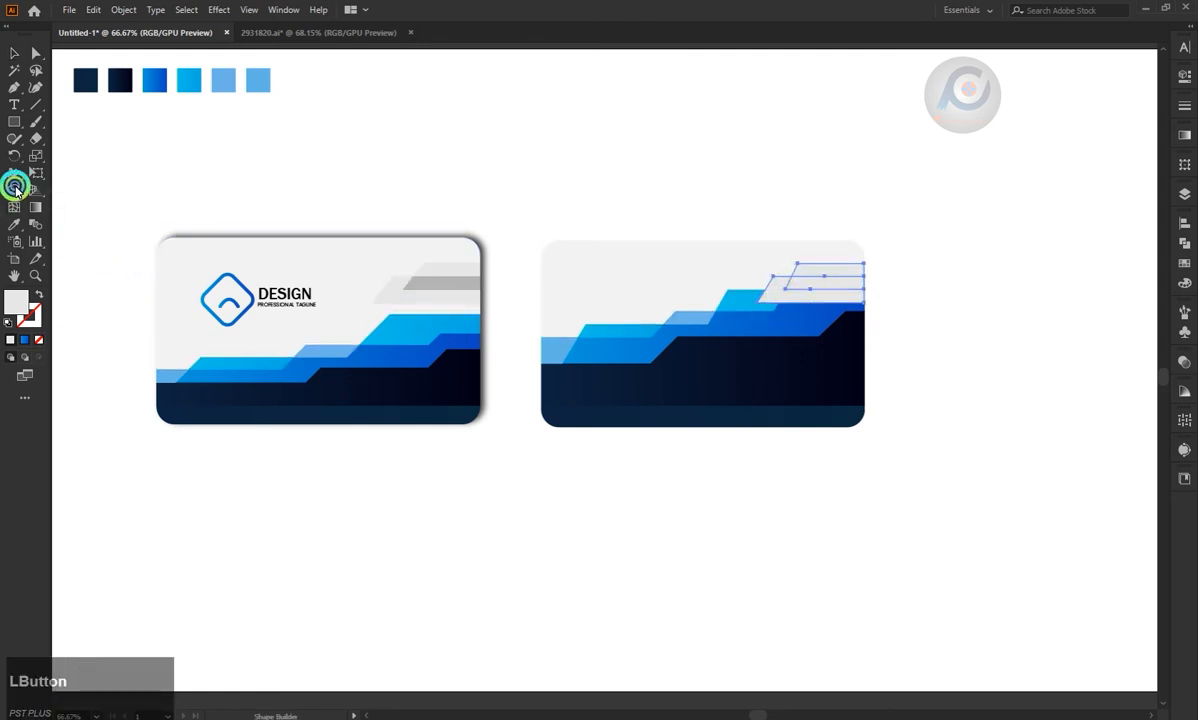
click(826, 287)
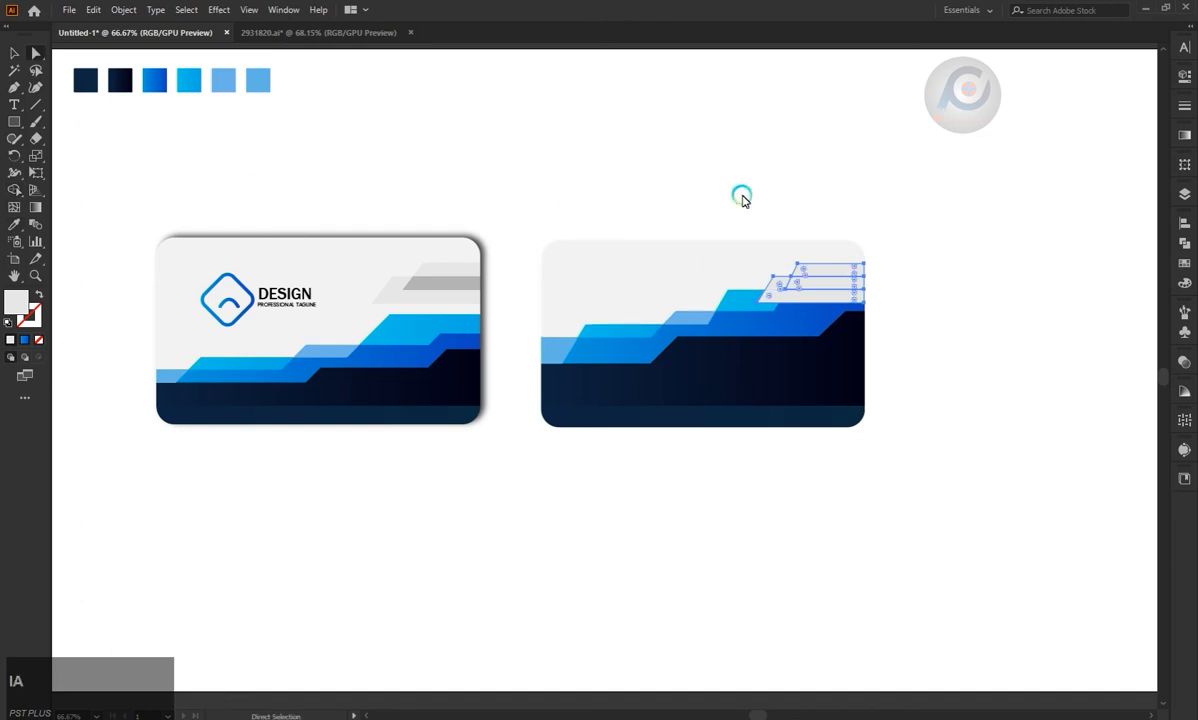
Fill the second card's lower slanted band and the overlap with the matching light and darker greys sampled from the first card.
click(742, 197)
click(775, 291)
key(i)
click(479, 291)
key(a)
click(797, 281)
key(i)
click(566, 279)
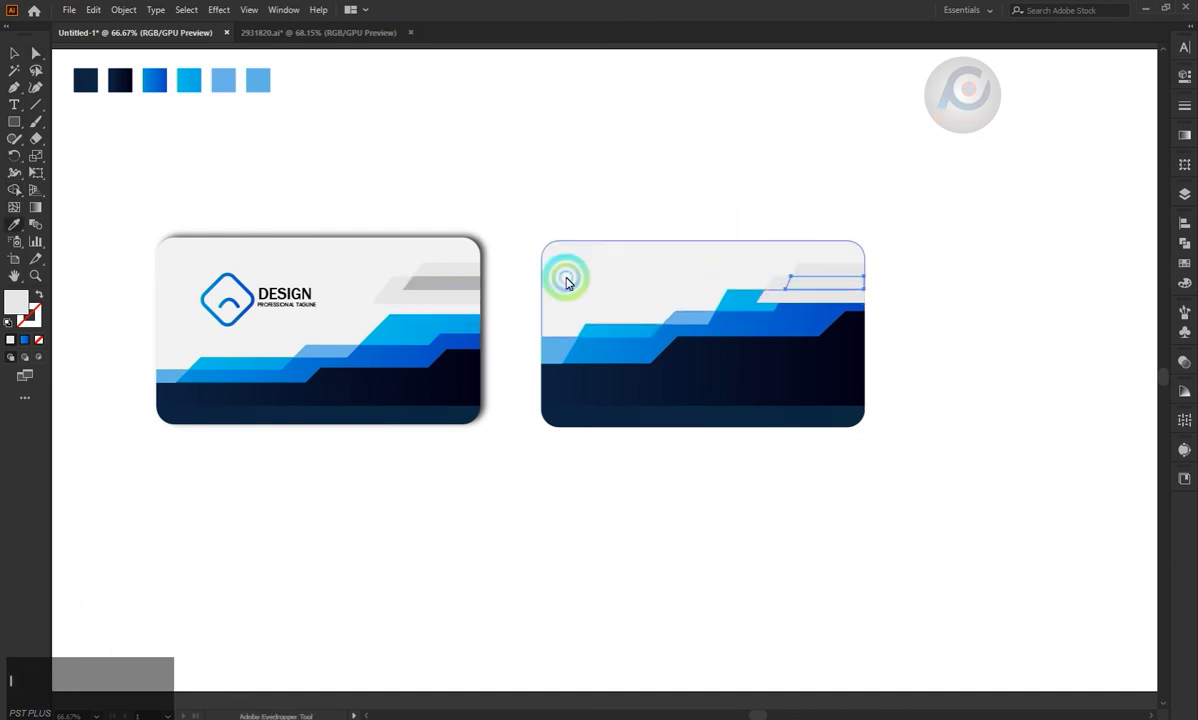
click(468, 286)
key(a)
click(238, 127)
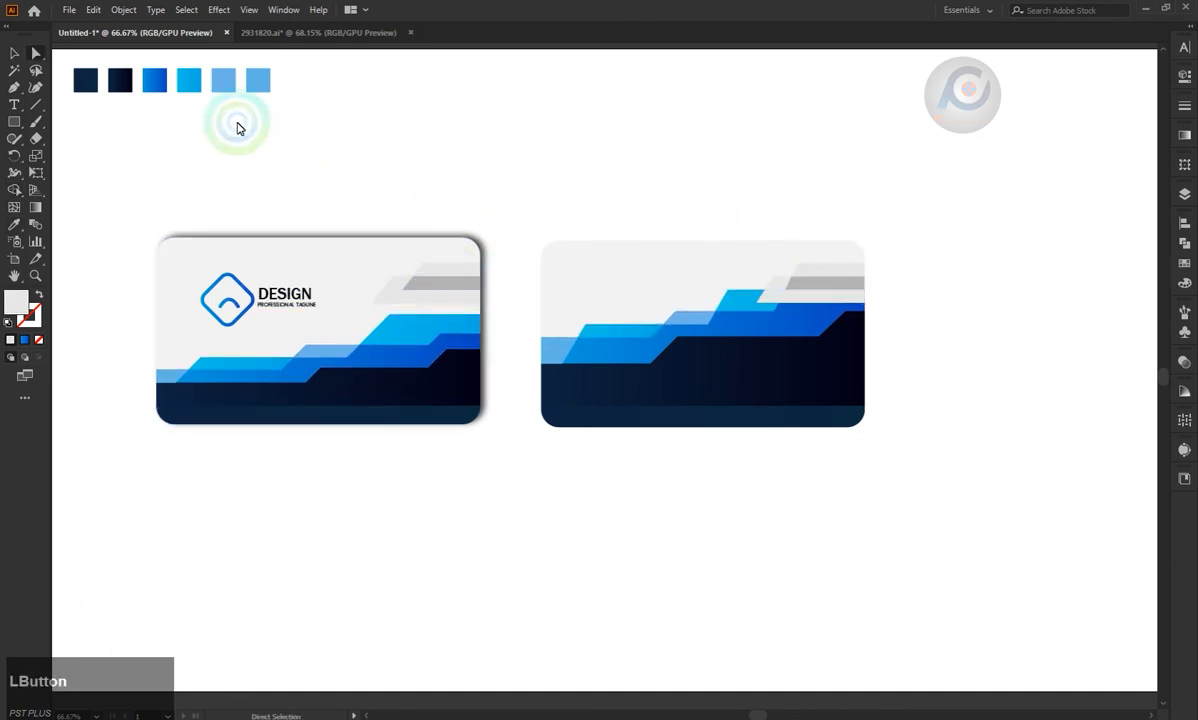
Bring the second card's blue stepped bands to the front, above the grey slanted shapes.
shift+click(748, 330)
right_click(748, 330)
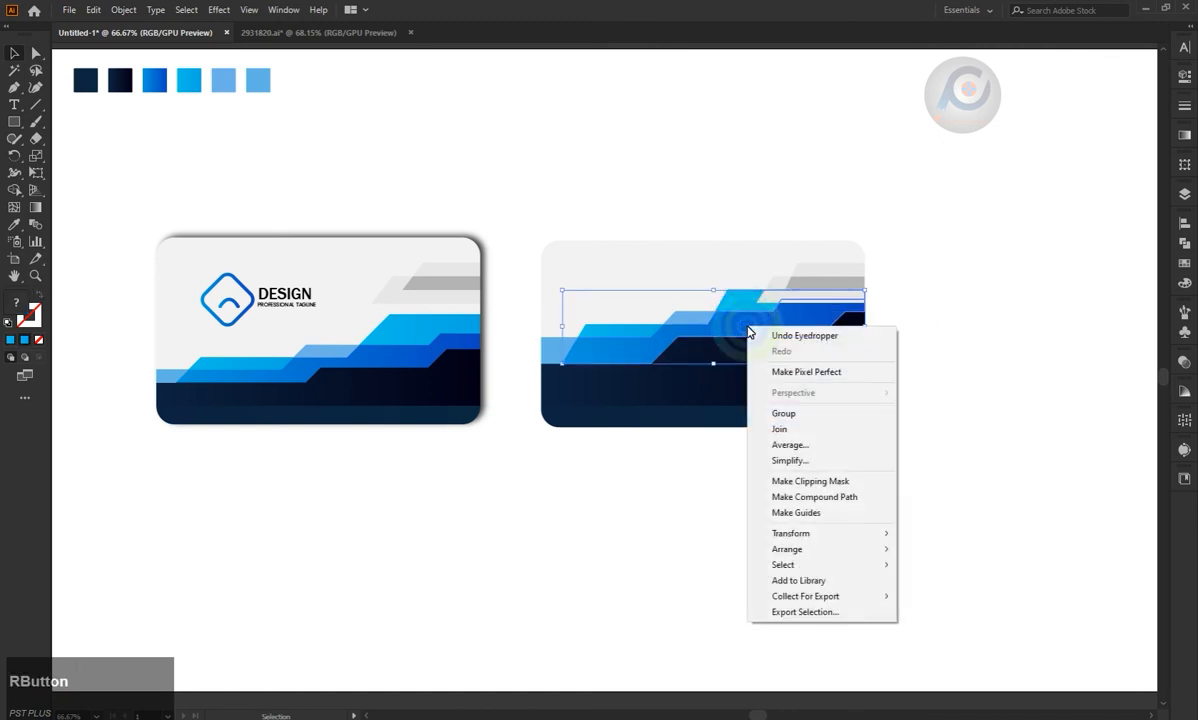
mouse_move(888, 551)
click(941, 549)
click(942, 405)
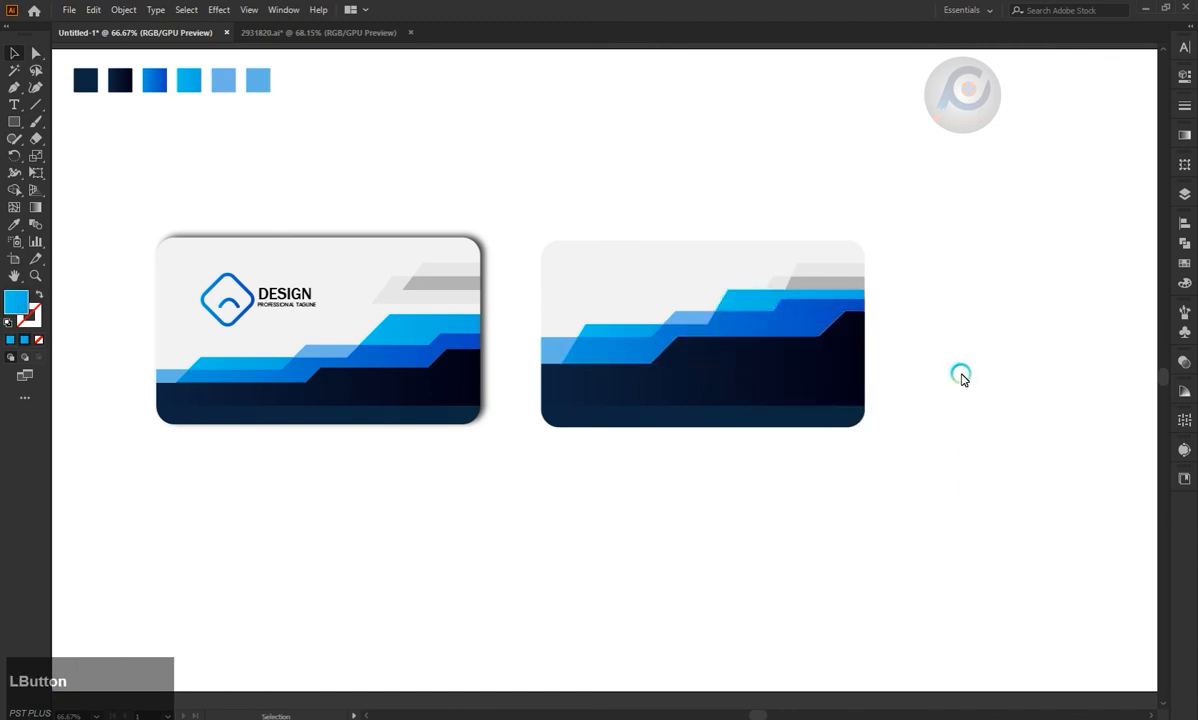
click(14, 53)
click(297, 298)
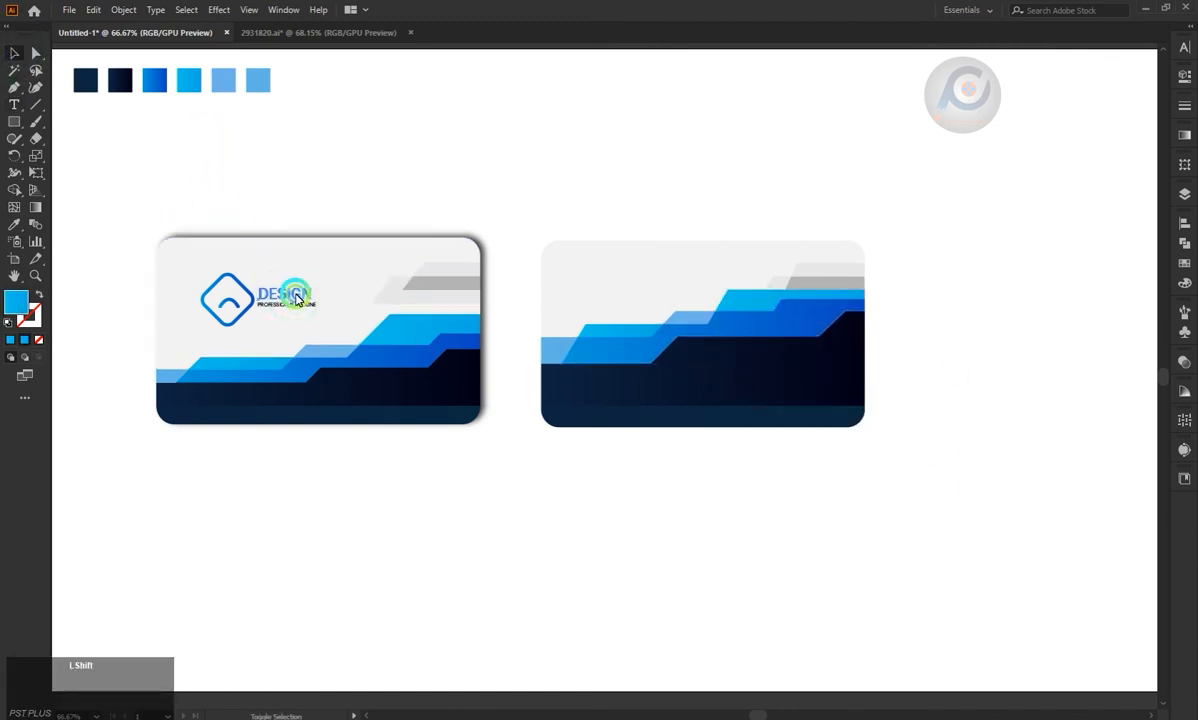
click(316, 193)
click(290, 296)
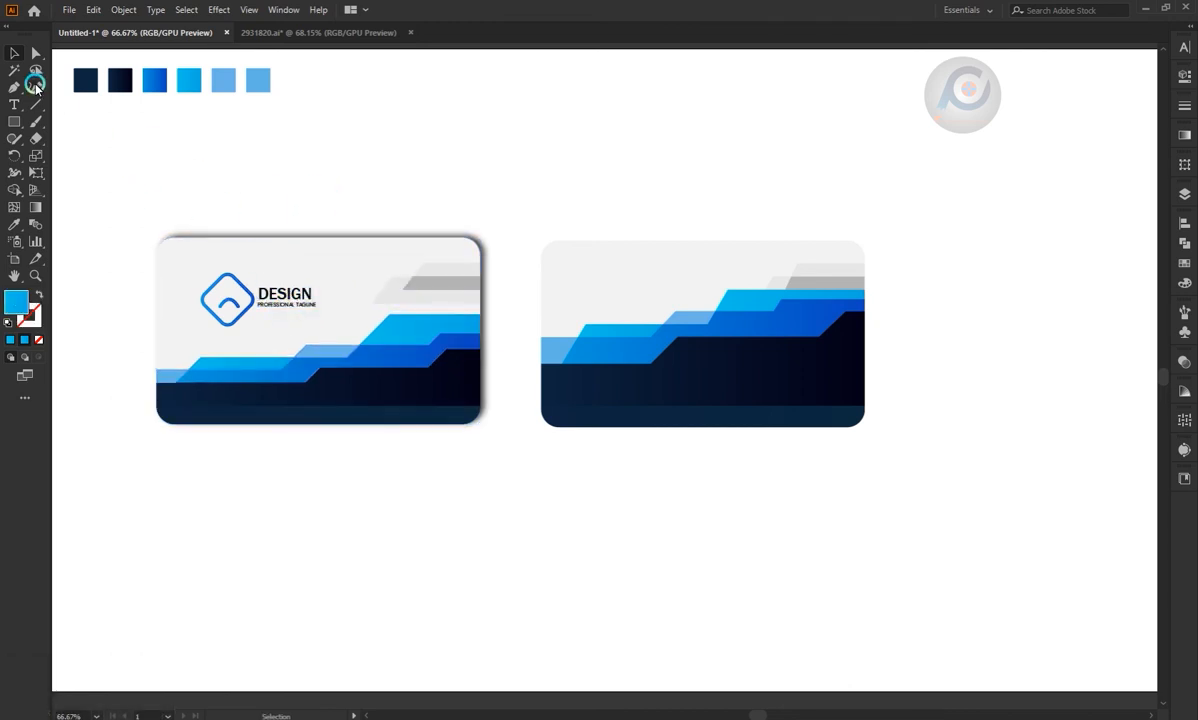
click(292, 300)
click(36, 53)
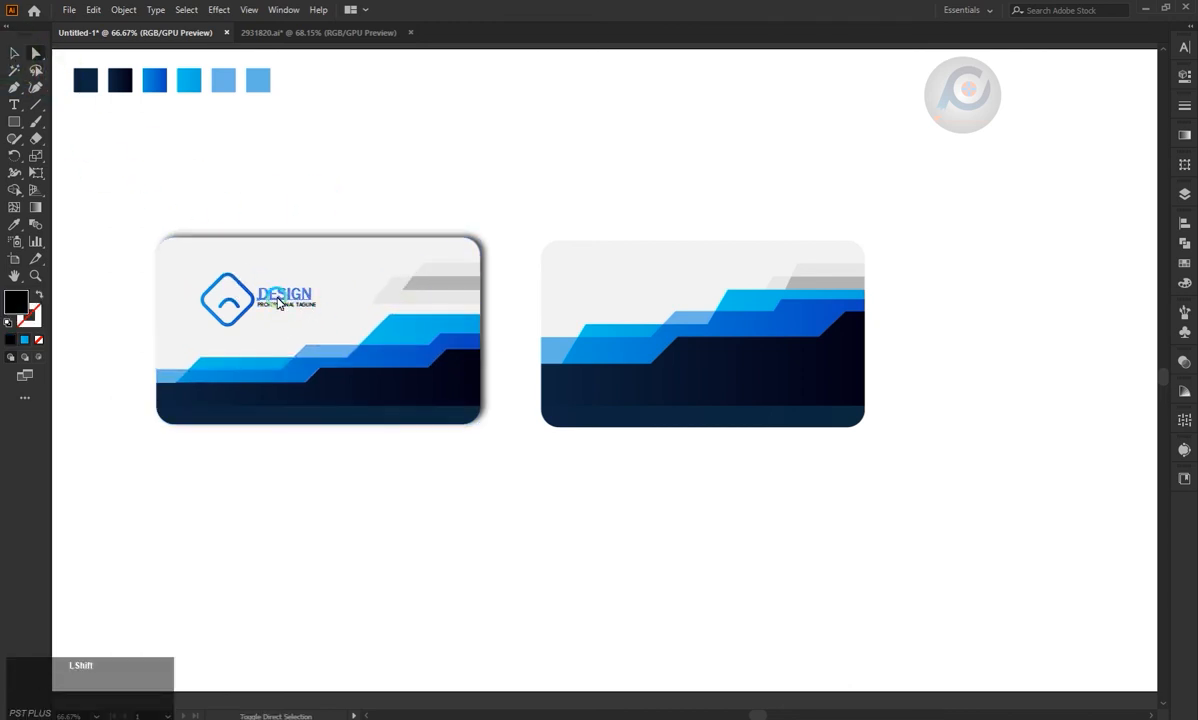
click(17, 56)
drag(295, 298, 605, 276)
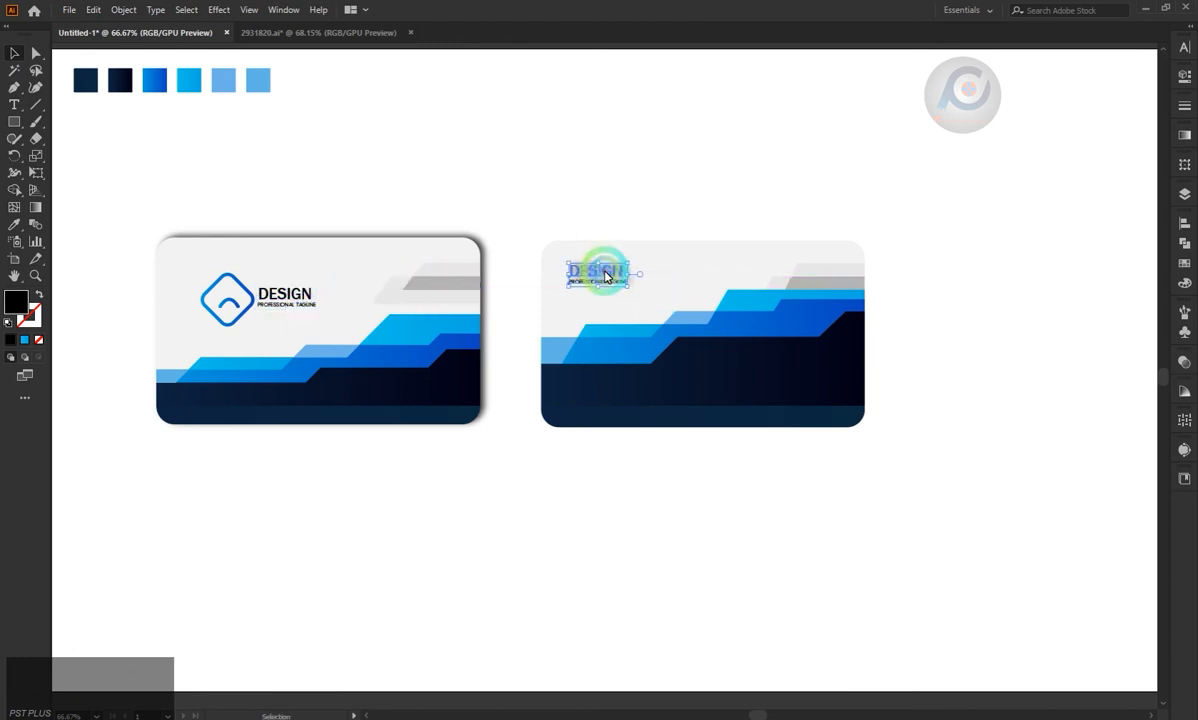
click(573, 197)
click(603, 276)
click(569, 191)
key(ctrl+z)
click(59, 111)
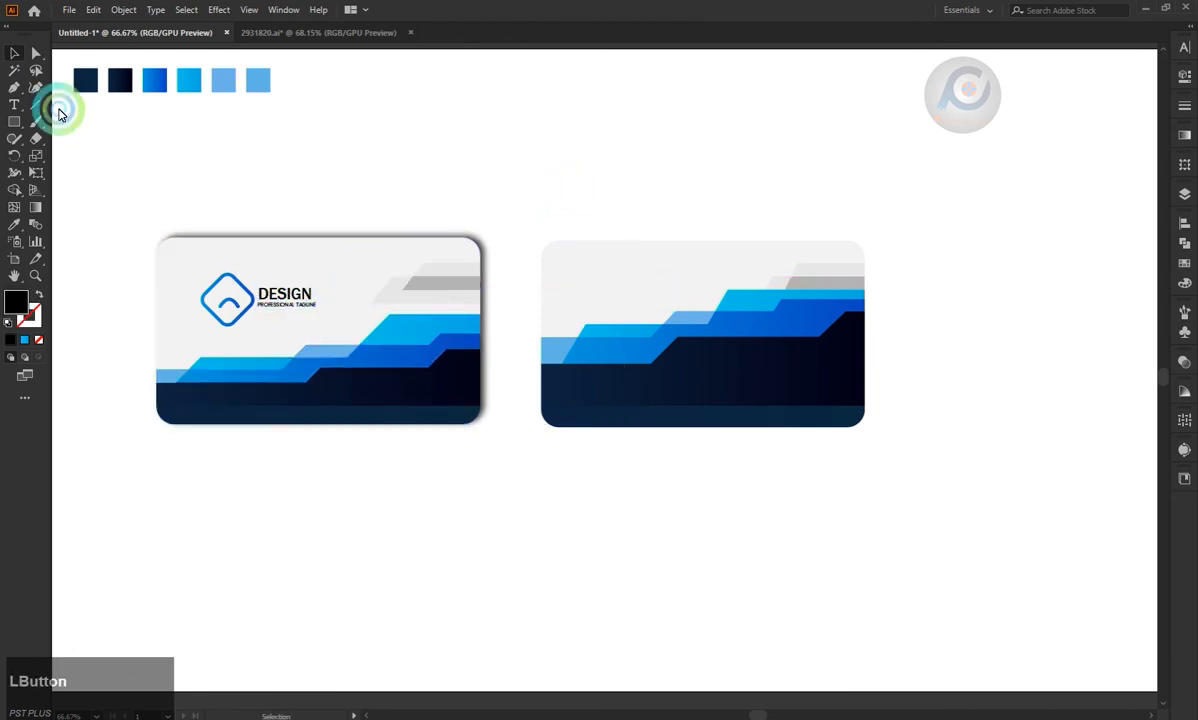
Add an enlarged YOUR NAME heading in the second card's upper-left corner, styled like the first card's DESIGN text.
click(14, 104)
click(586, 267)
key(Caps_Lock)
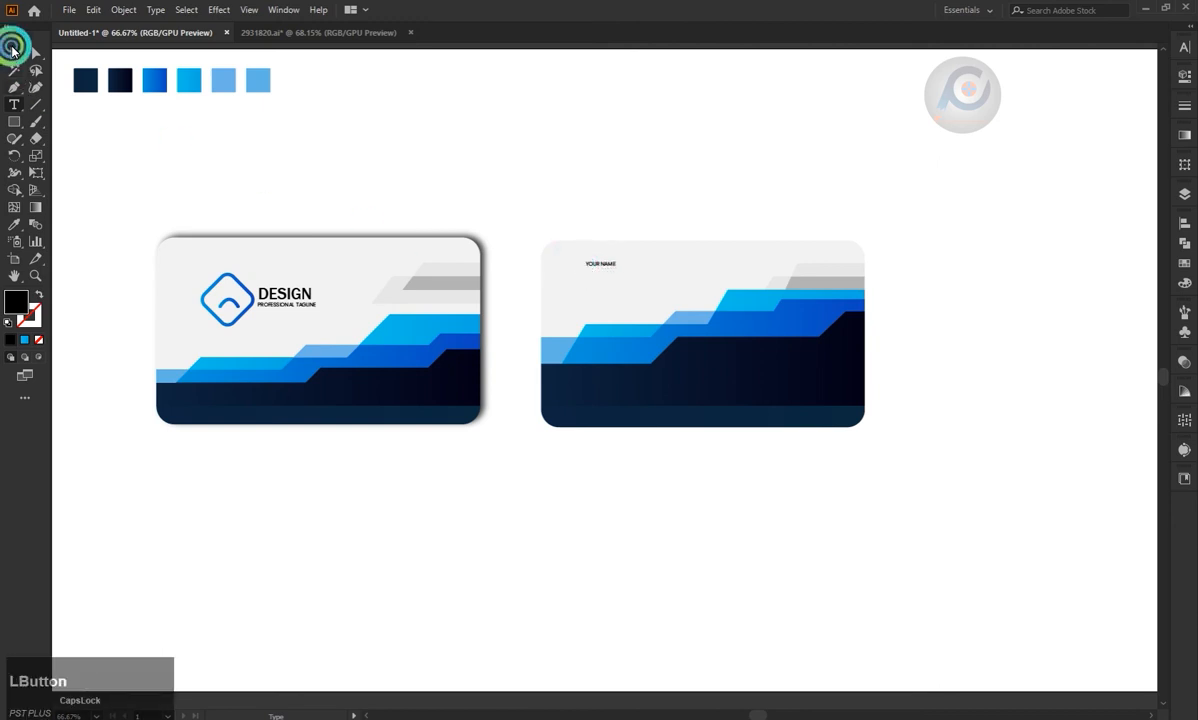
click(13, 52)
drag(616, 270, 642, 279)
drag(619, 262, 619, 269)
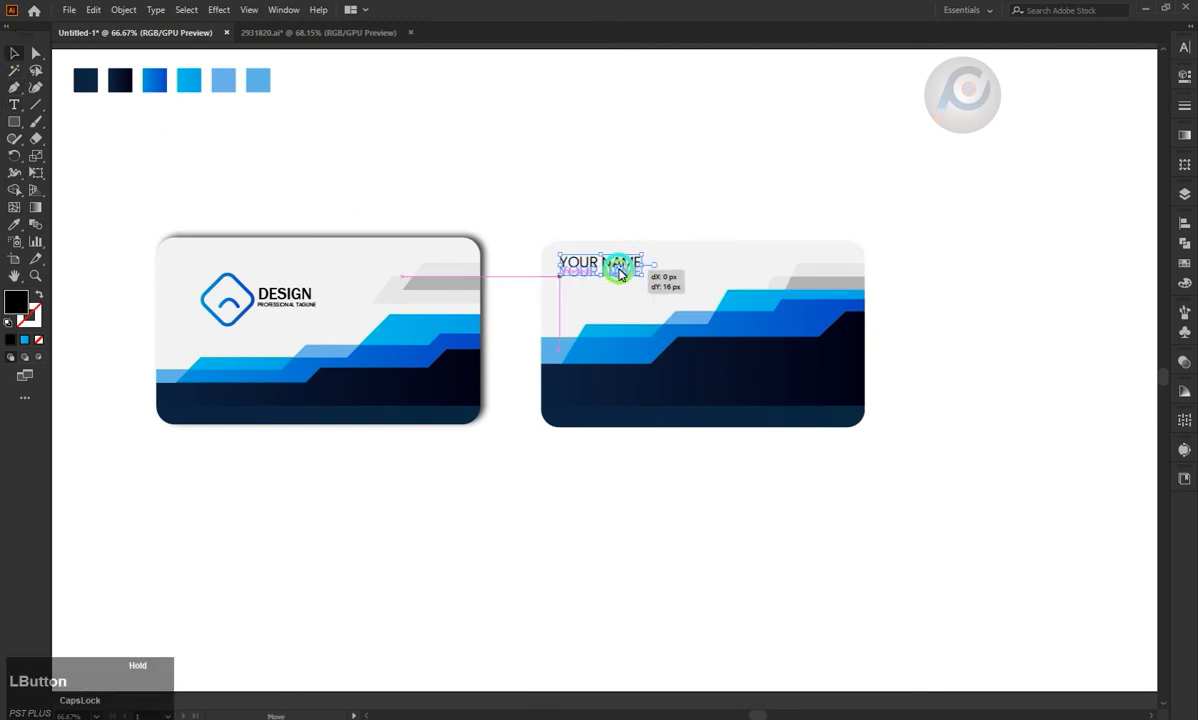
click(290, 296)
click(442, 178)
Duplicate the YOUR NAME text directly below itself and change the copy to GRAPHIC DESIGN.
key(v)
click(579, 274)
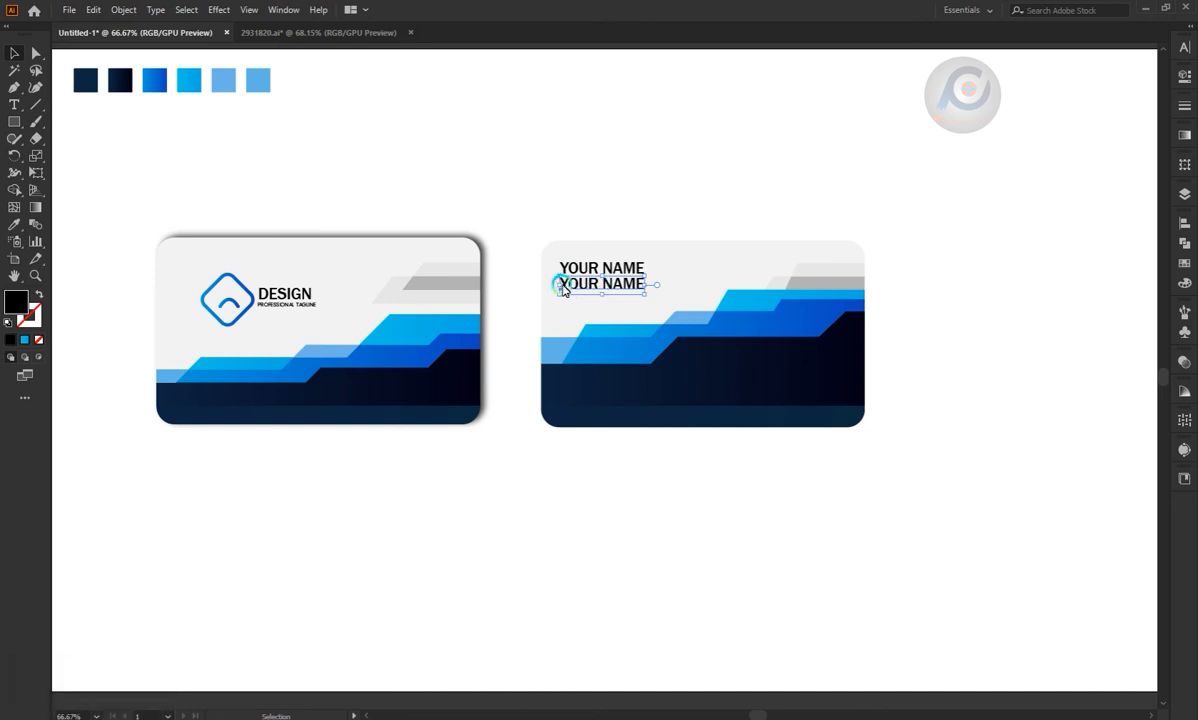
key(t)
drag(561, 283, 652, 287)
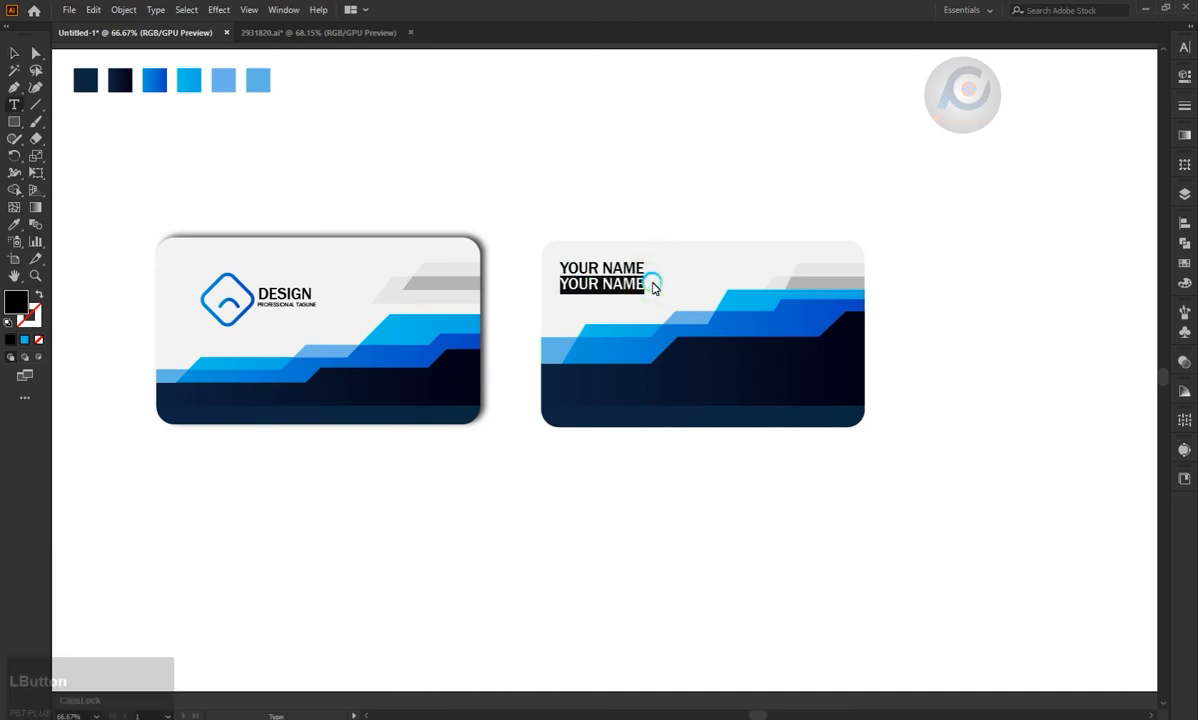
text(GRAPHIC DESIGN)
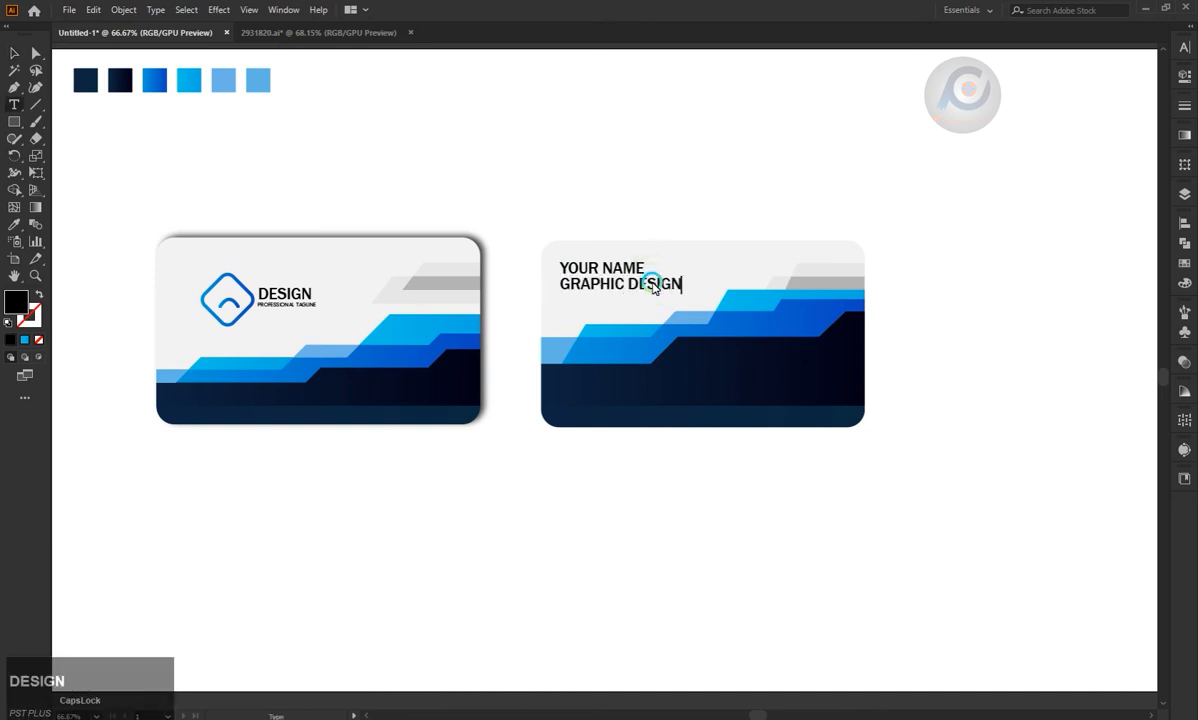
click(19, 58)
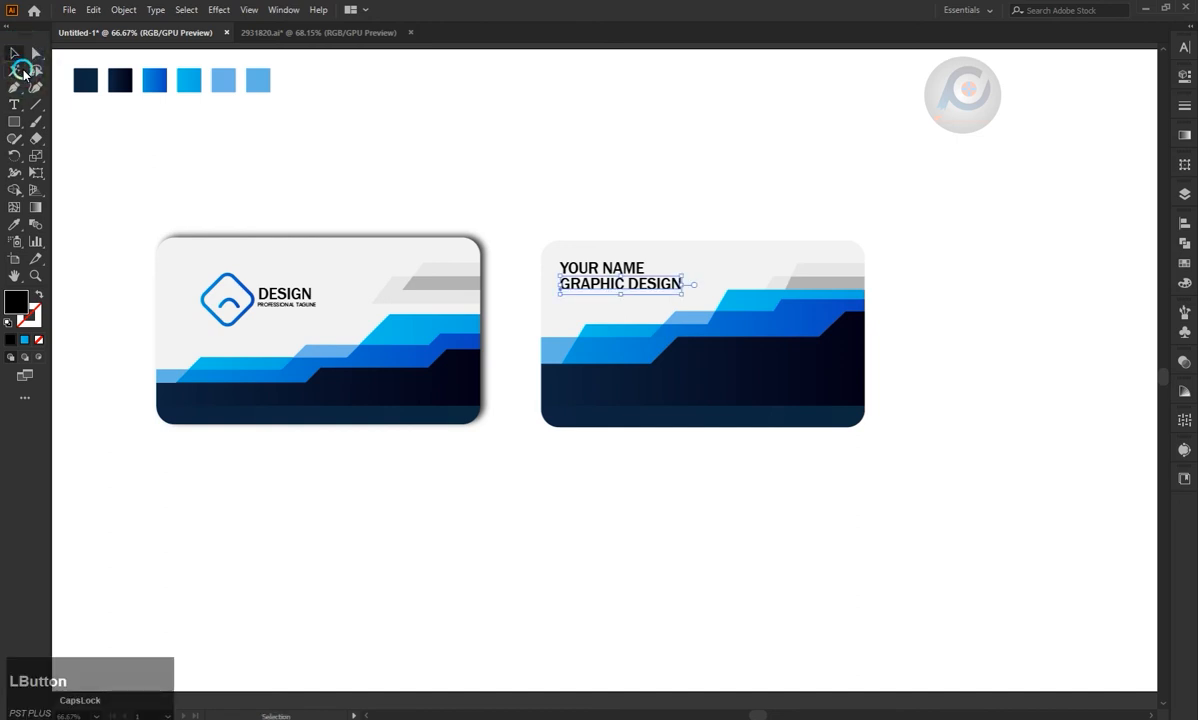
Match the GRAPHIC DESIGN text to the first card's tagline style and set its font size to 21 pt.
key(i)
click(282, 305)
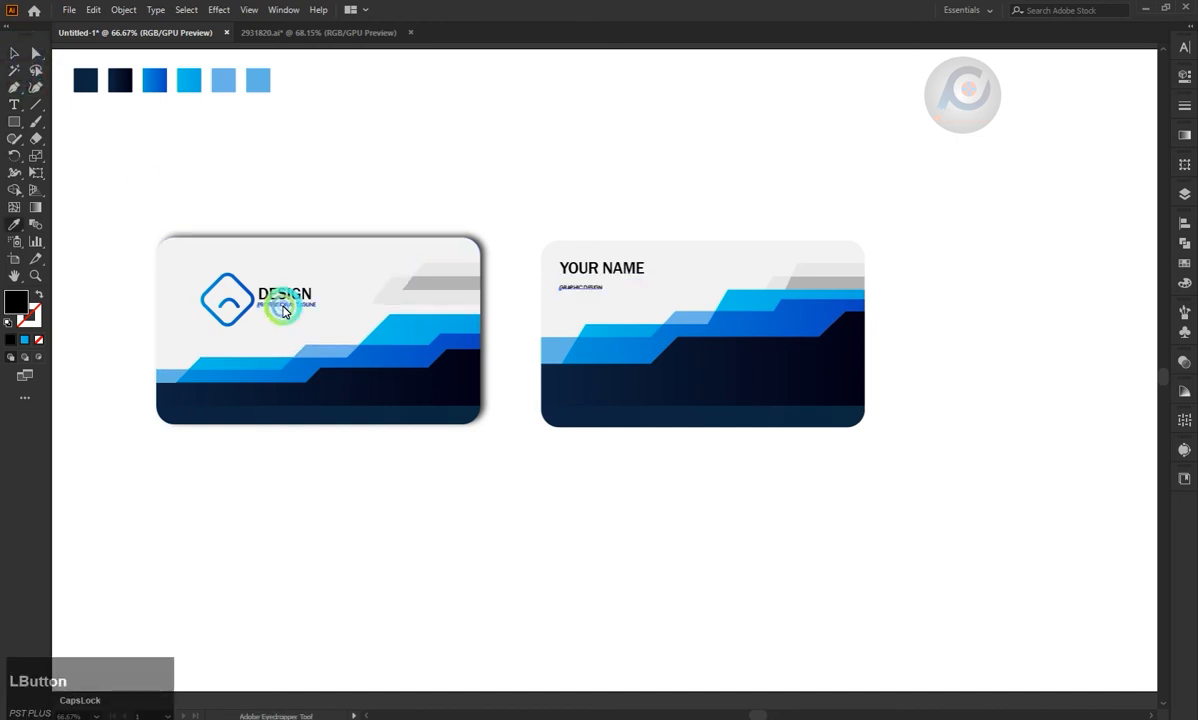
click(1184, 47)
click(1075, 104)
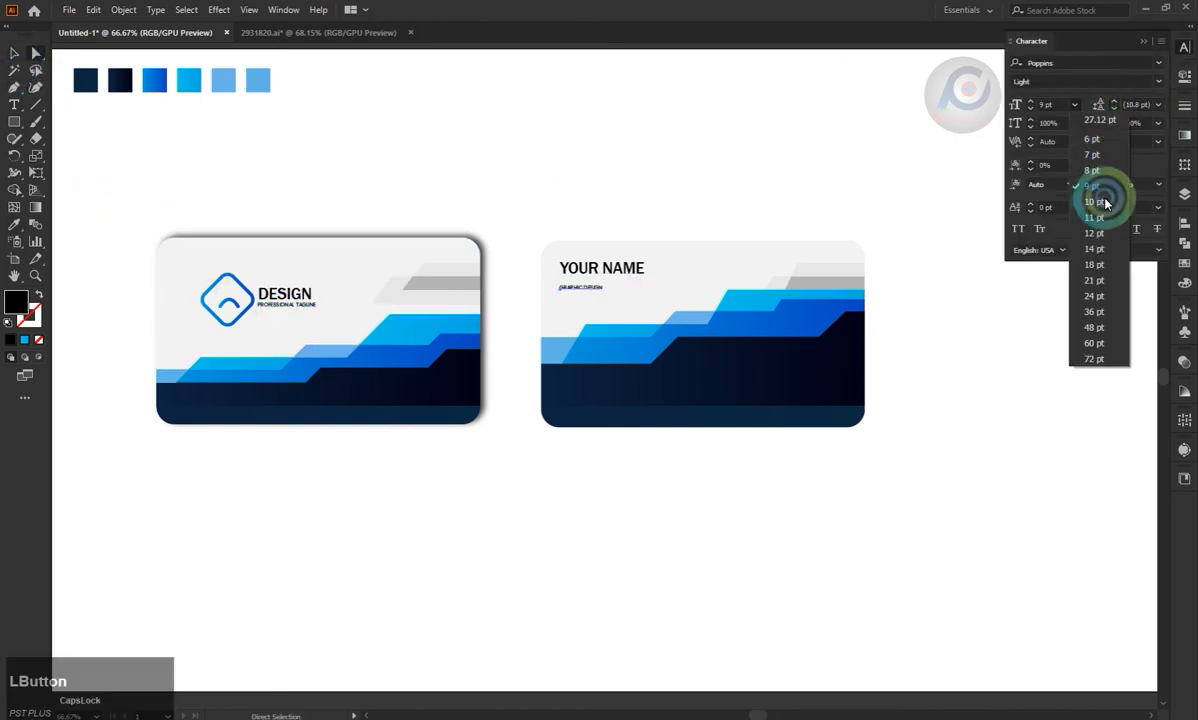
click(1104, 188)
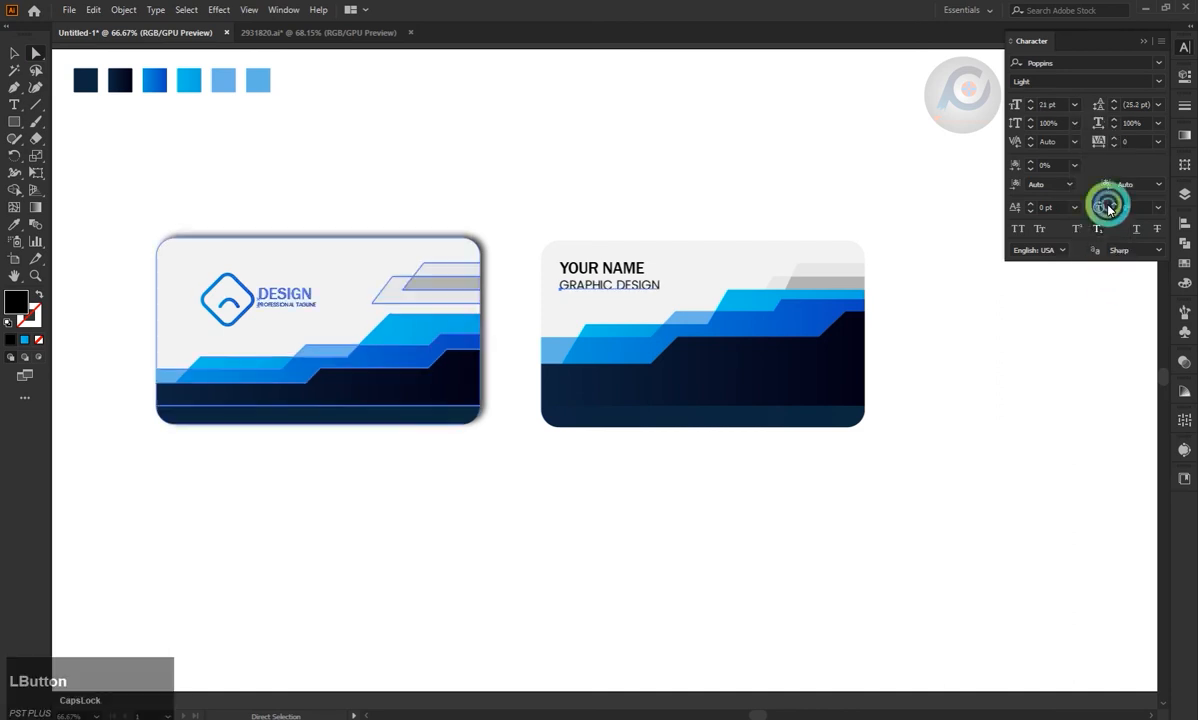
Change the GRAPHIC DESIGN text to the Gabriola font at 24 pt.
click(1160, 62)
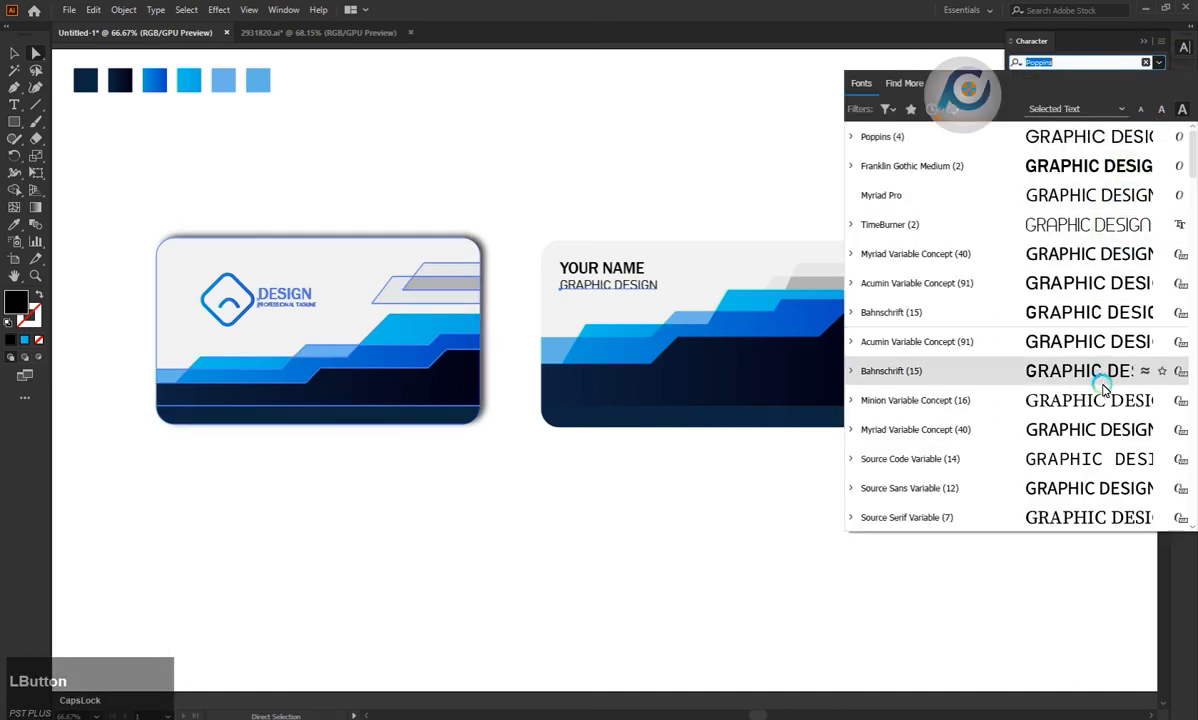
scroll(1100, 316, down, 1)
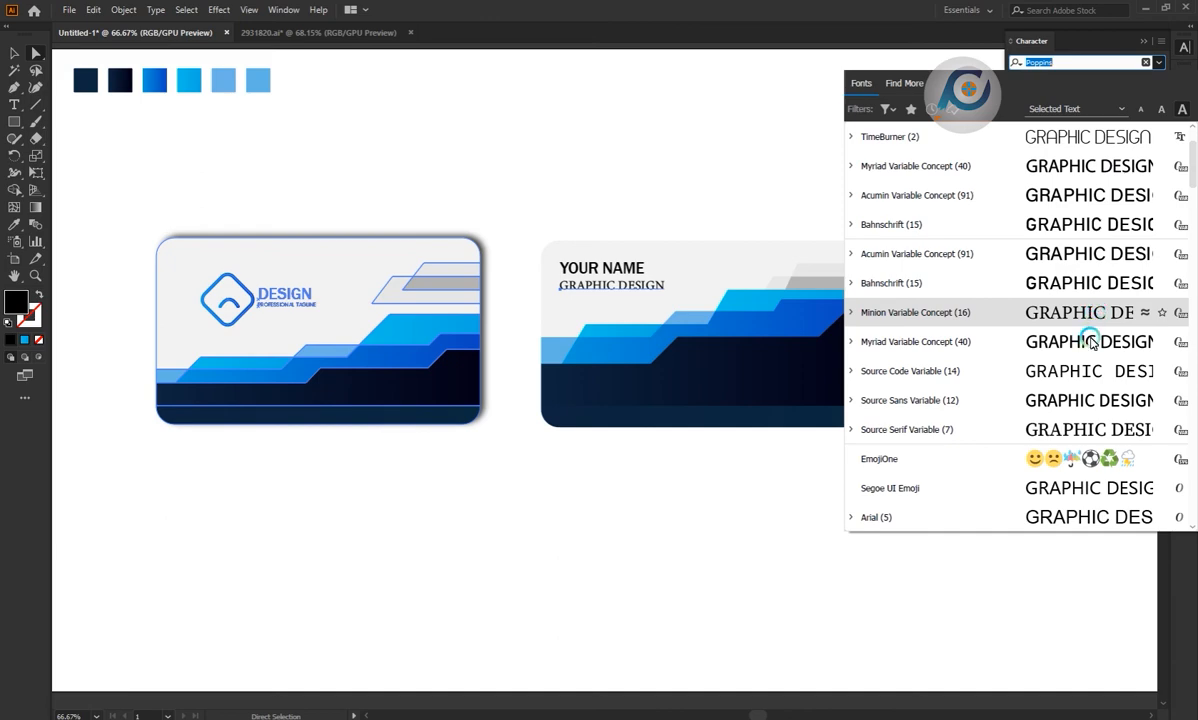
scroll(1090, 342, down, 7)
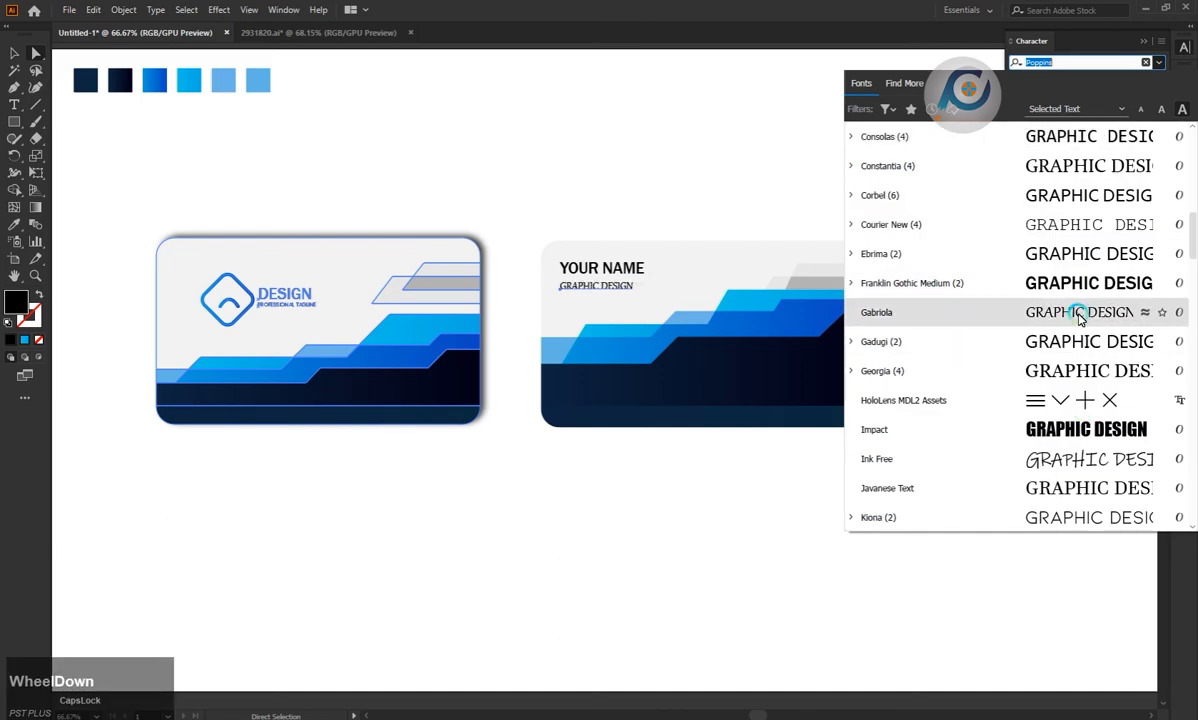
click(1079, 314)
click(697, 188)
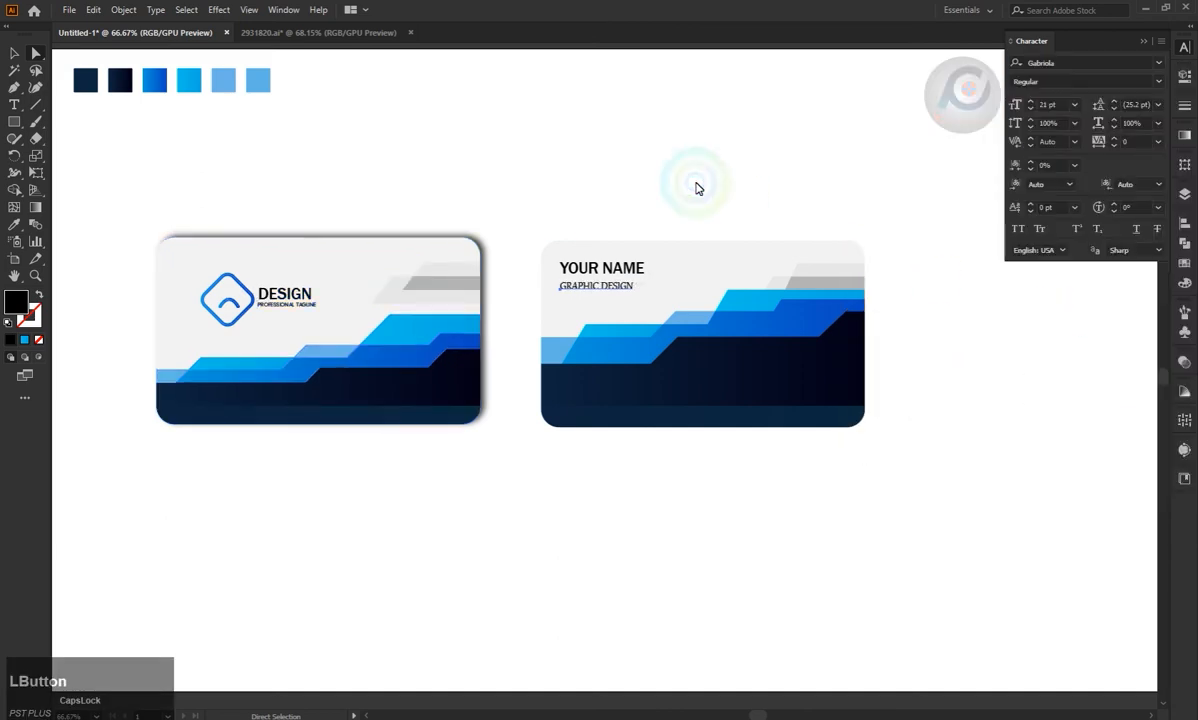
click(1076, 104)
click(1091, 300)
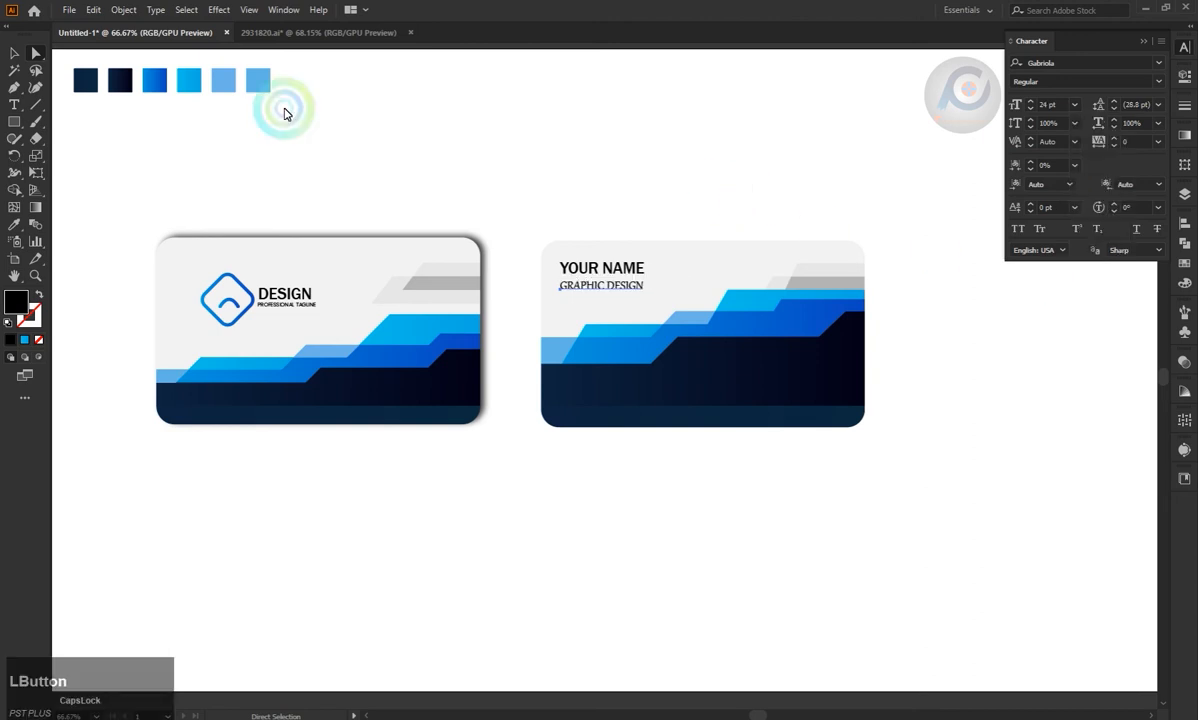
click(14, 54)
click(776, 100)
Draw a horizontal line just below the GRAPHIC DESIGN text and give it a 2 pt black stroke.
click(46, 101)
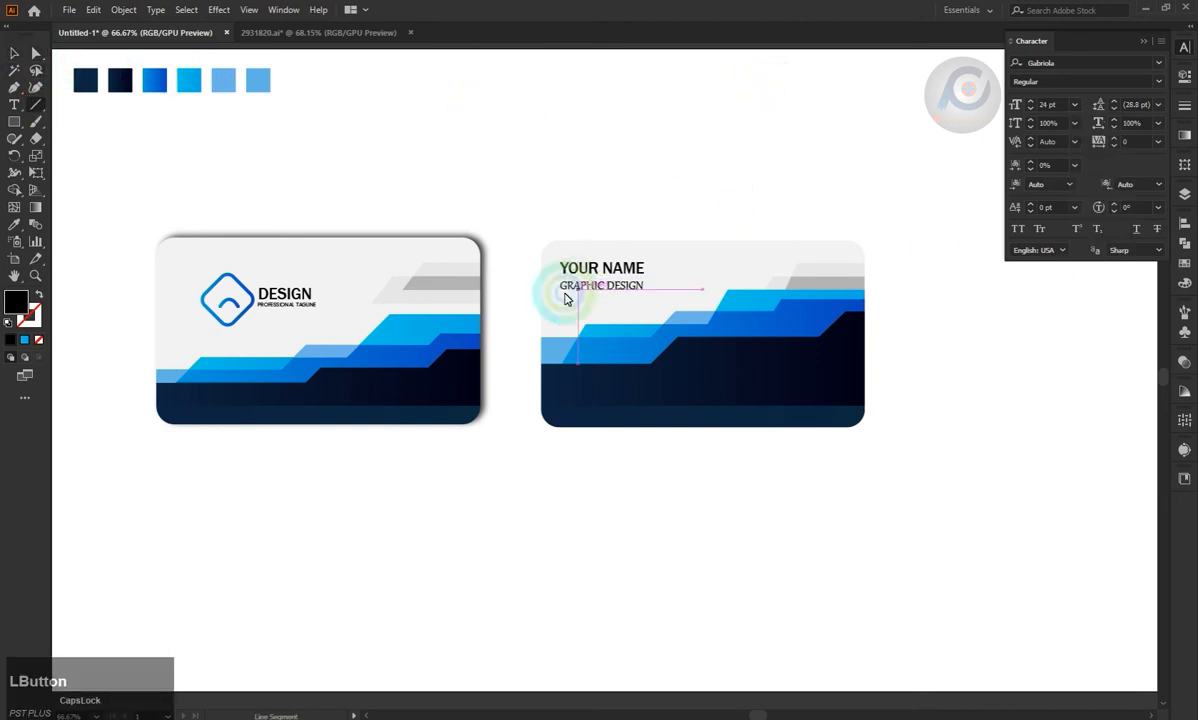
drag(559, 293, 629, 292)
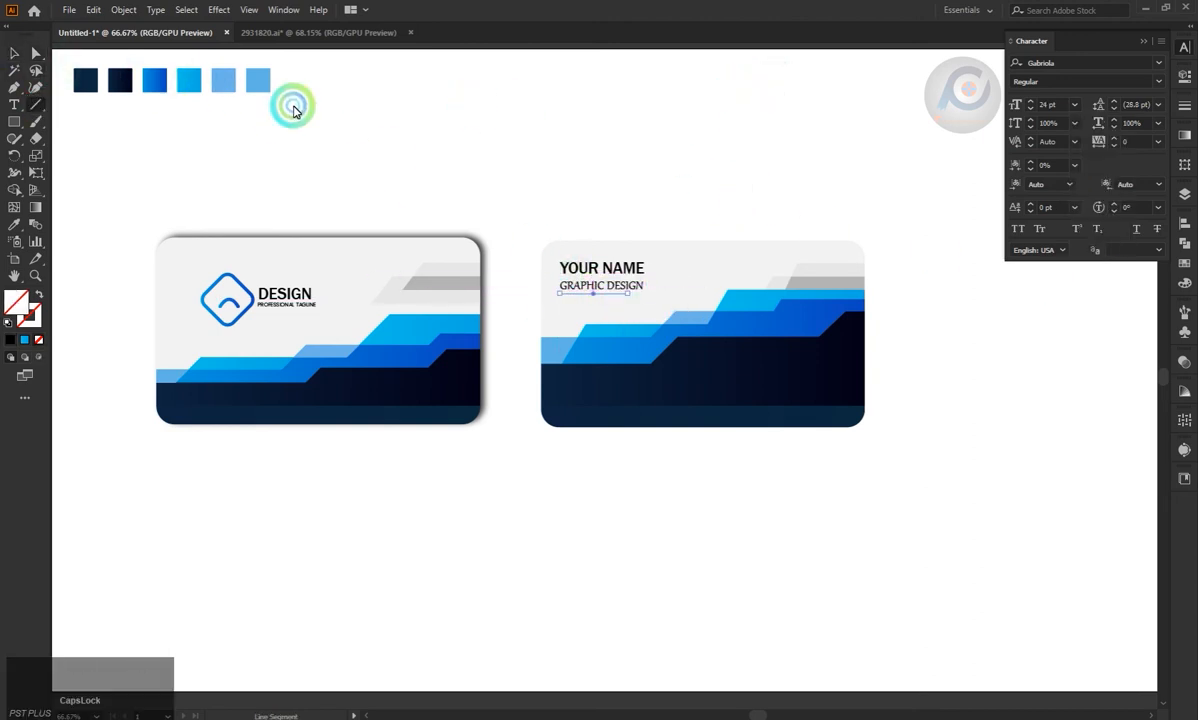
click(10, 338)
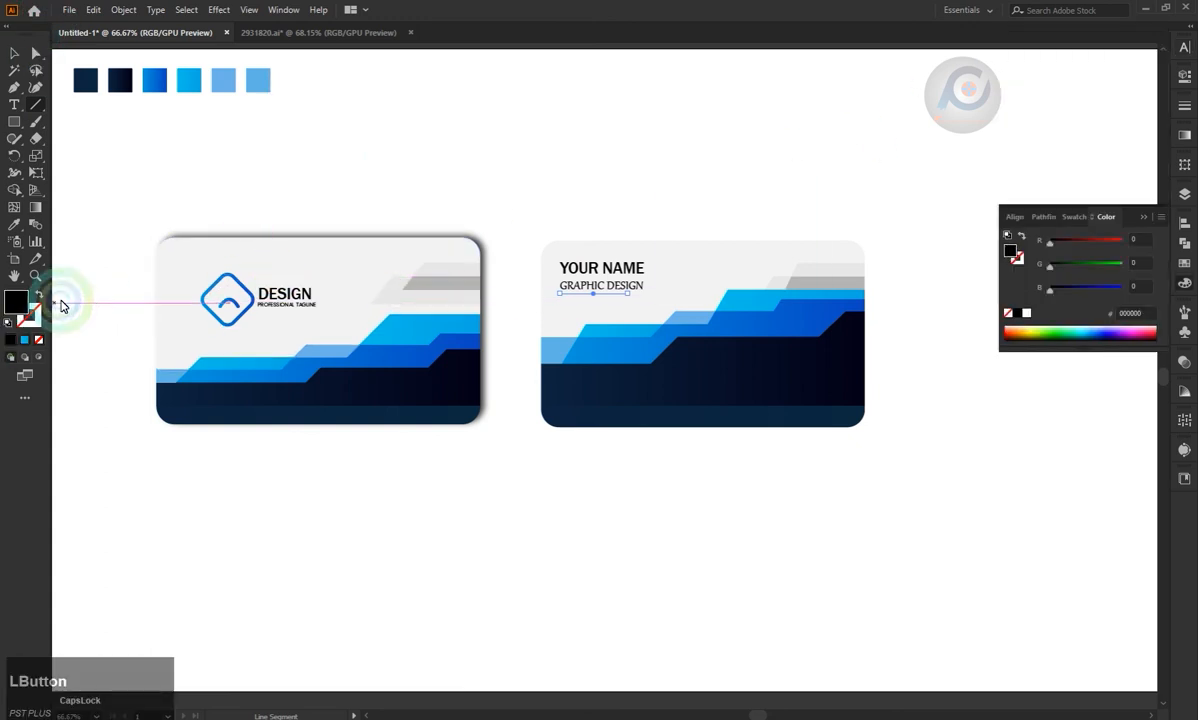
click(36, 320)
click(10, 339)
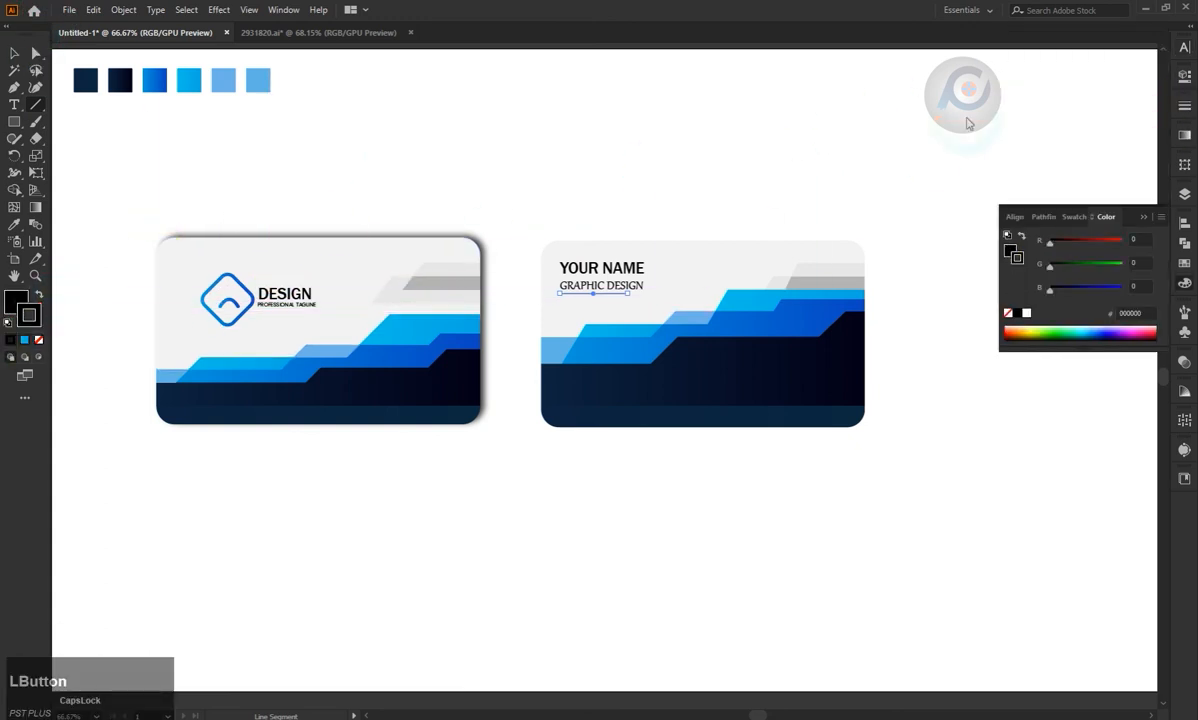
click(1183, 105)
click(14, 55)
click(687, 102)
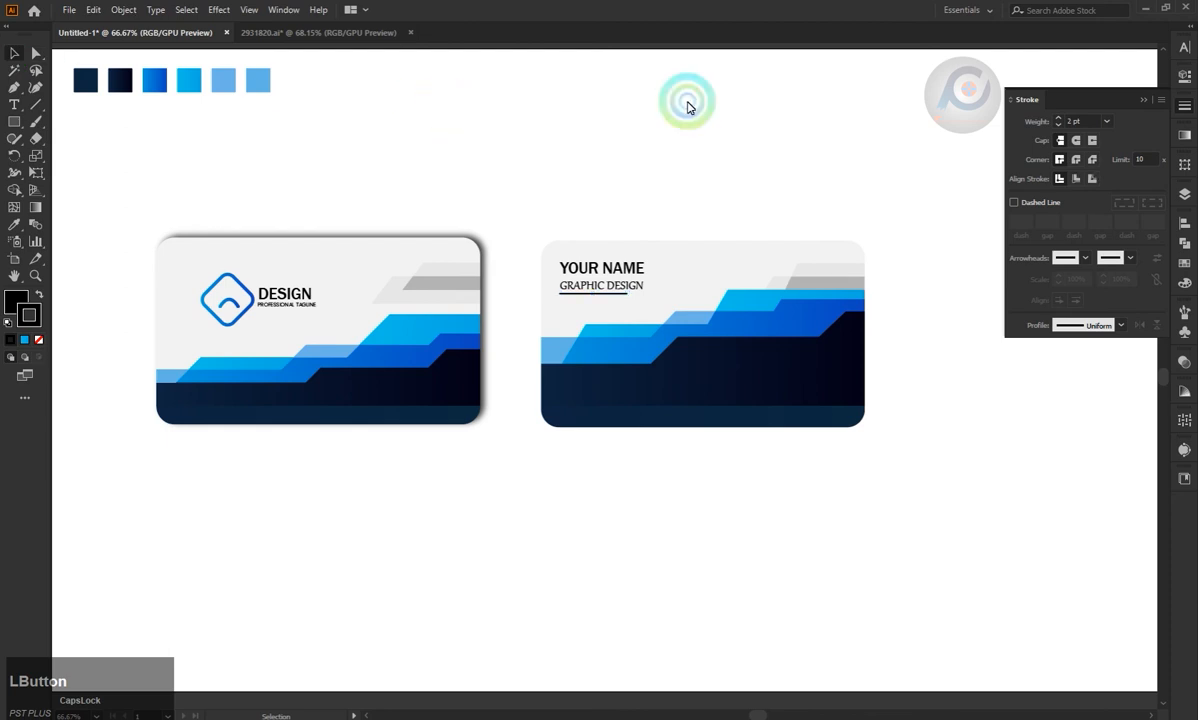
click(475, 296)
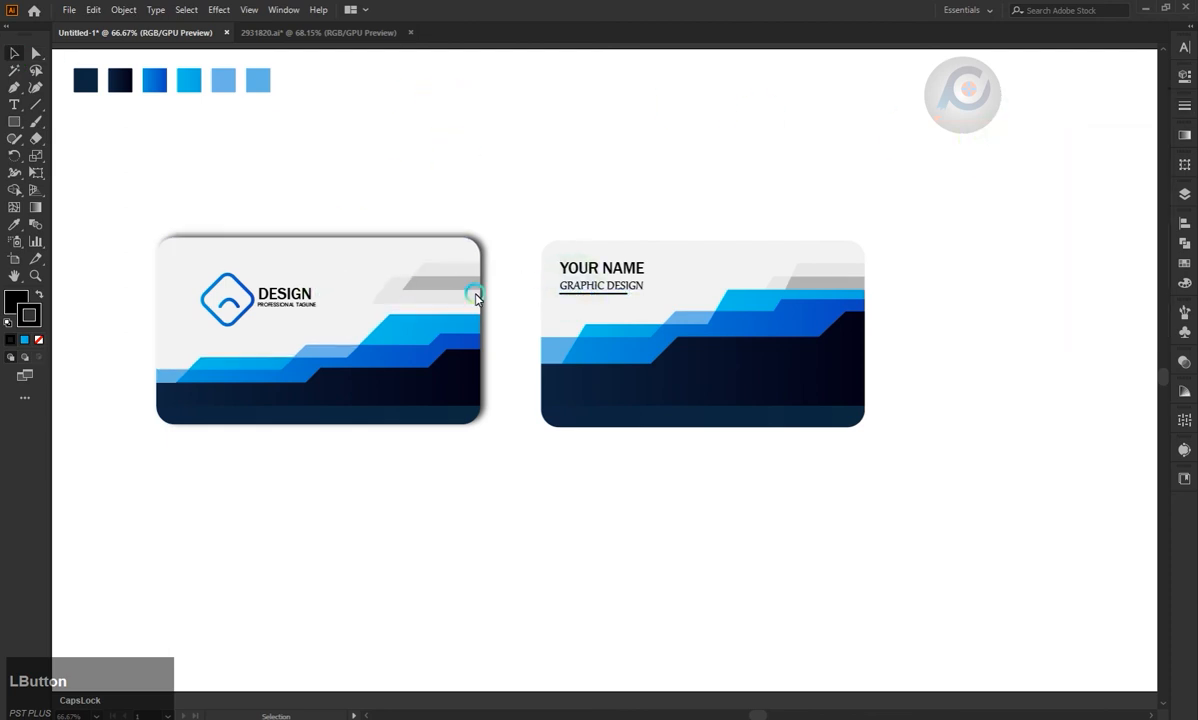
Shift the underline slightly to the right beneath the GRAPHIC DESIGN text.
click(15, 300)
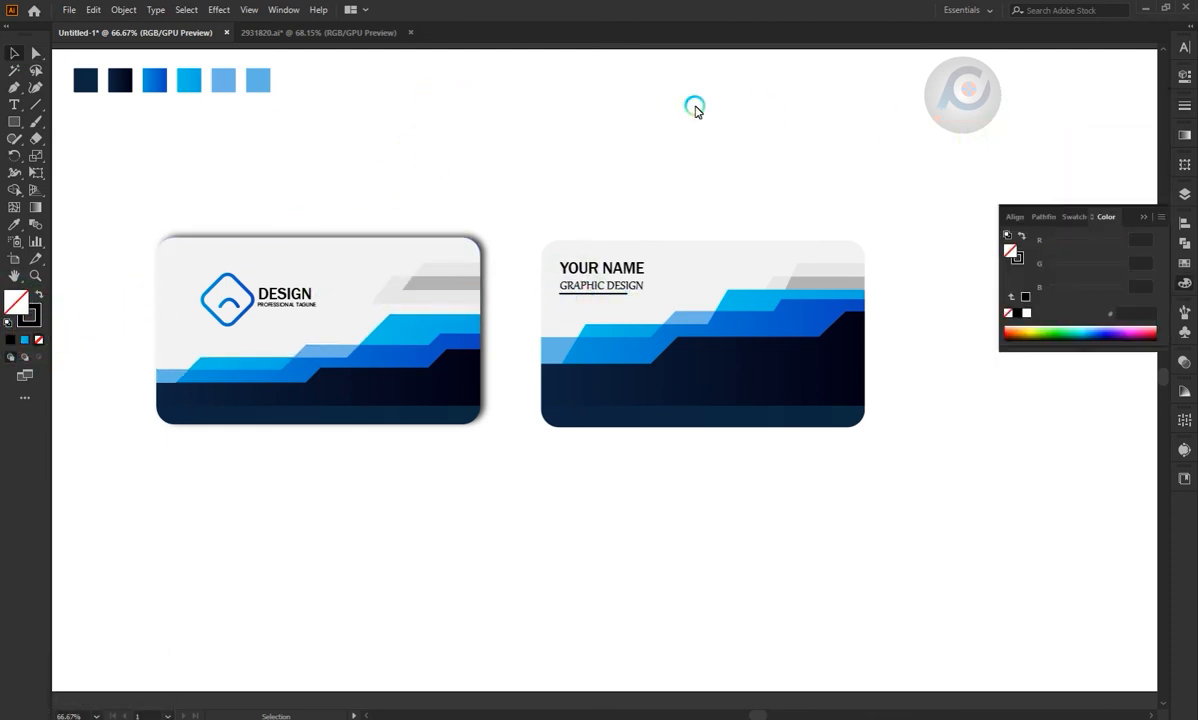
click(1062, 166)
drag(615, 294, 600, 293)
click(650, 193)
click(620, 227)
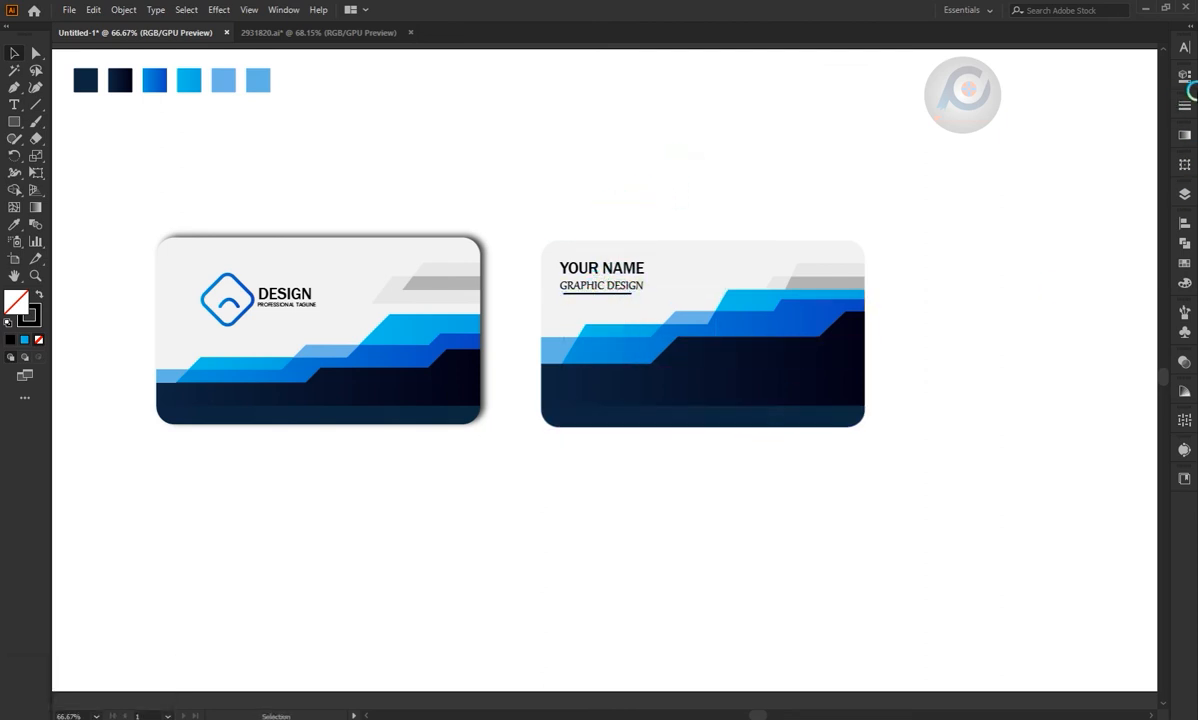
Show and unlock the hidden group containing the location, phone and envelope icons.
click(1185, 193)
scroll(1085, 267, down, 2)
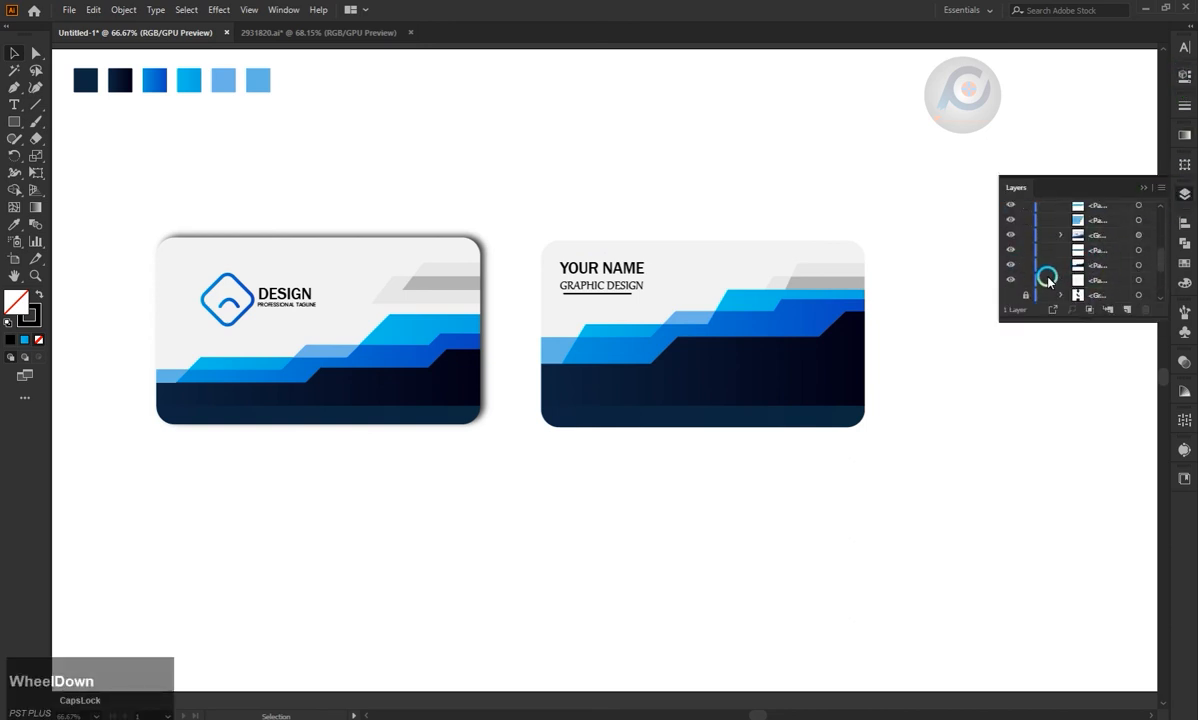
click(1010, 295)
click(1026, 295)
click(1144, 187)
Scale the contact icon group down and place it on the dark area at the second card's right edge.
scroll(1107, 98, right, 1)
click(1078, 133)
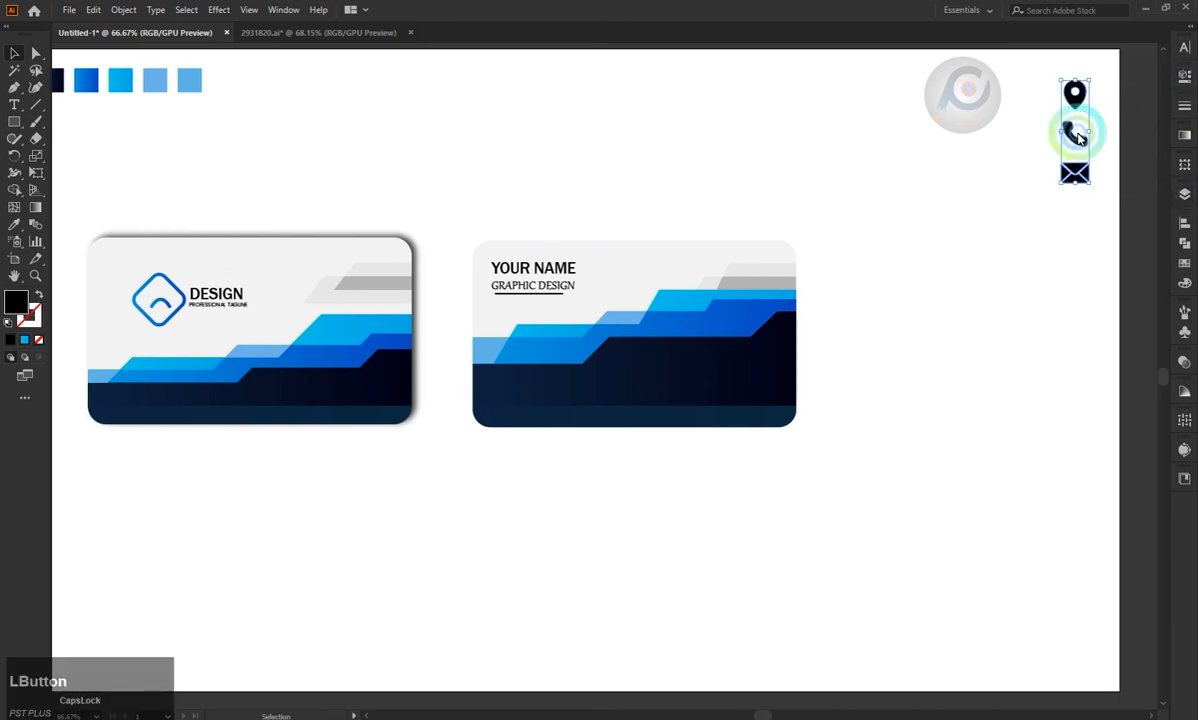
drag(1078, 133, 884, 357)
drag(900, 402, 766, 347)
Fill the contact icons with white (FFFFFF) and arrange the second card's dark stepped shape behind them.
double_click(15, 300)
drag(727, 214, 651, 86)
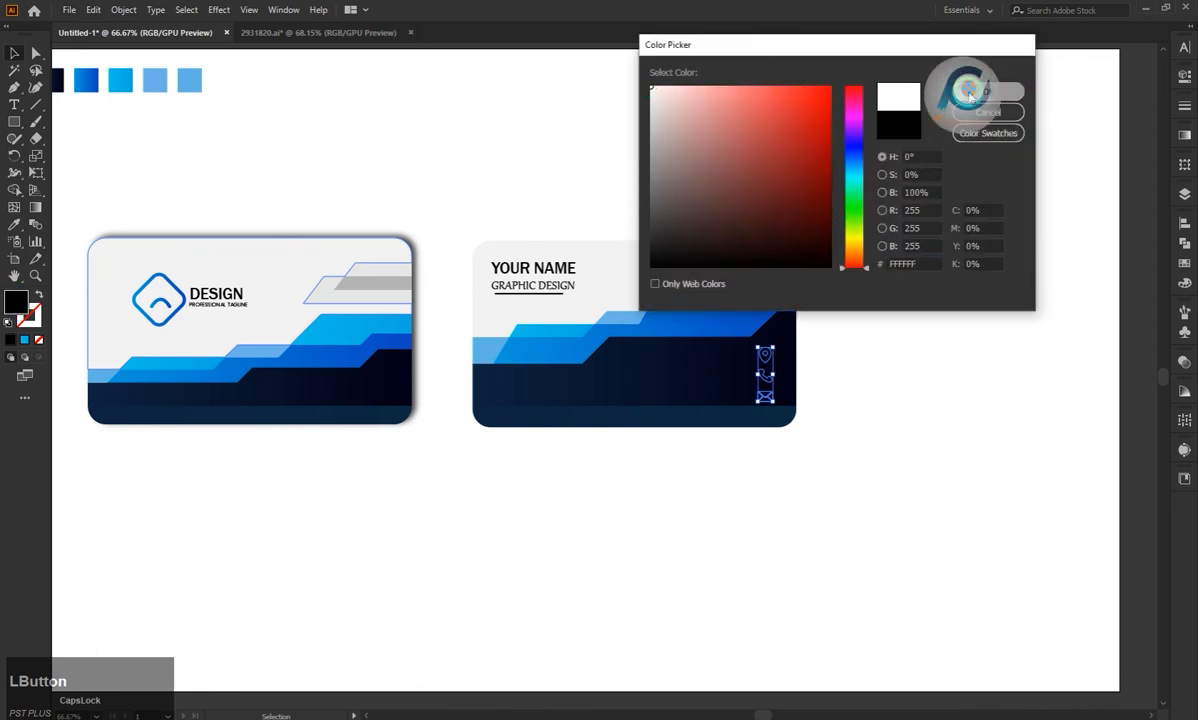
click(970, 95)
right_click(762, 358)
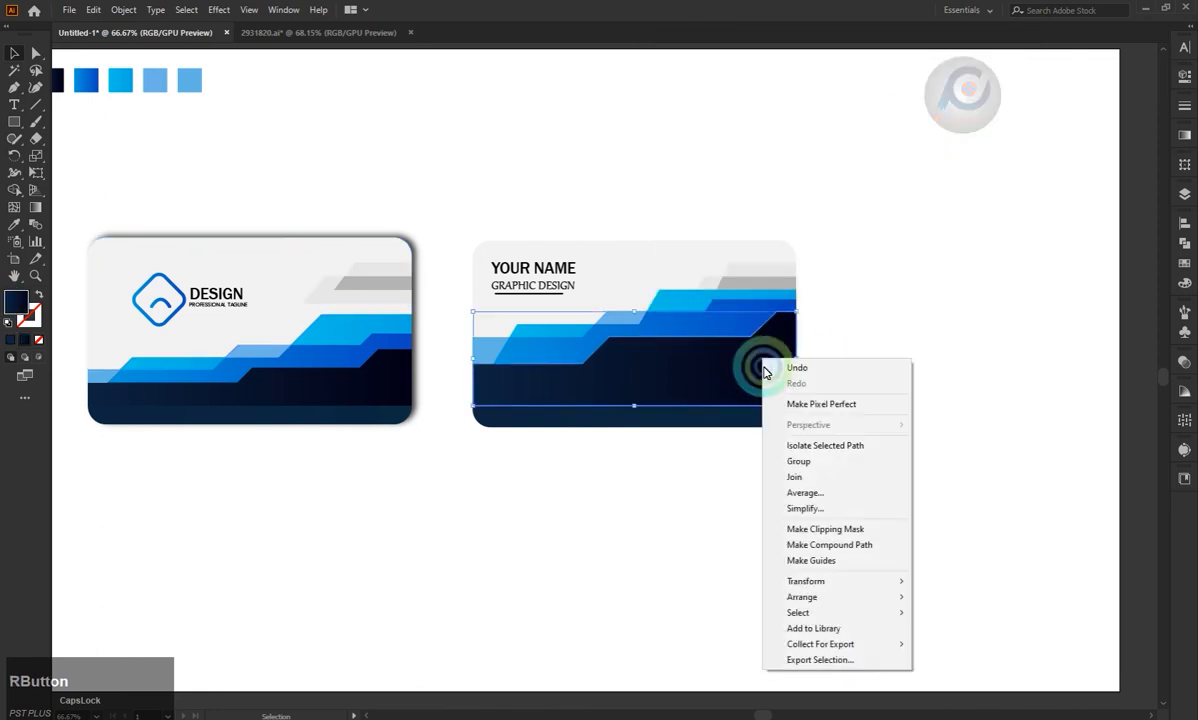
mouse_move(869, 597)
click(967, 645)
click(882, 436)
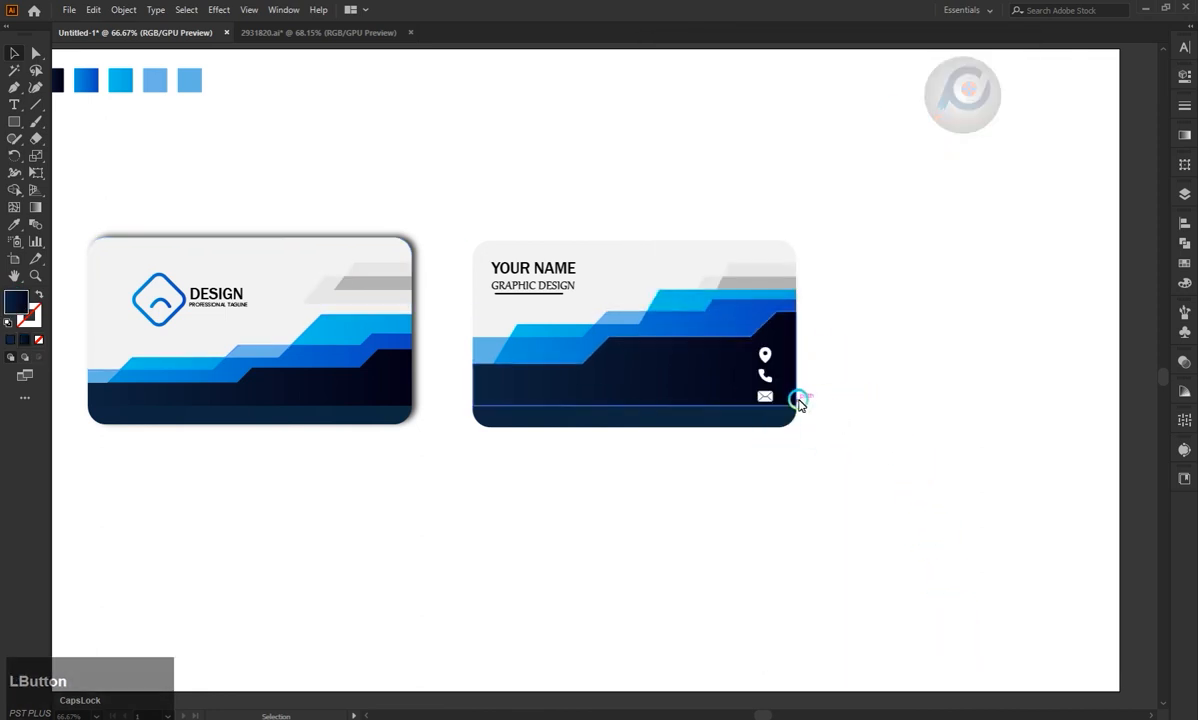
Add the text LOCATION on the dark area of the second card.
key(t)
click(616, 353)
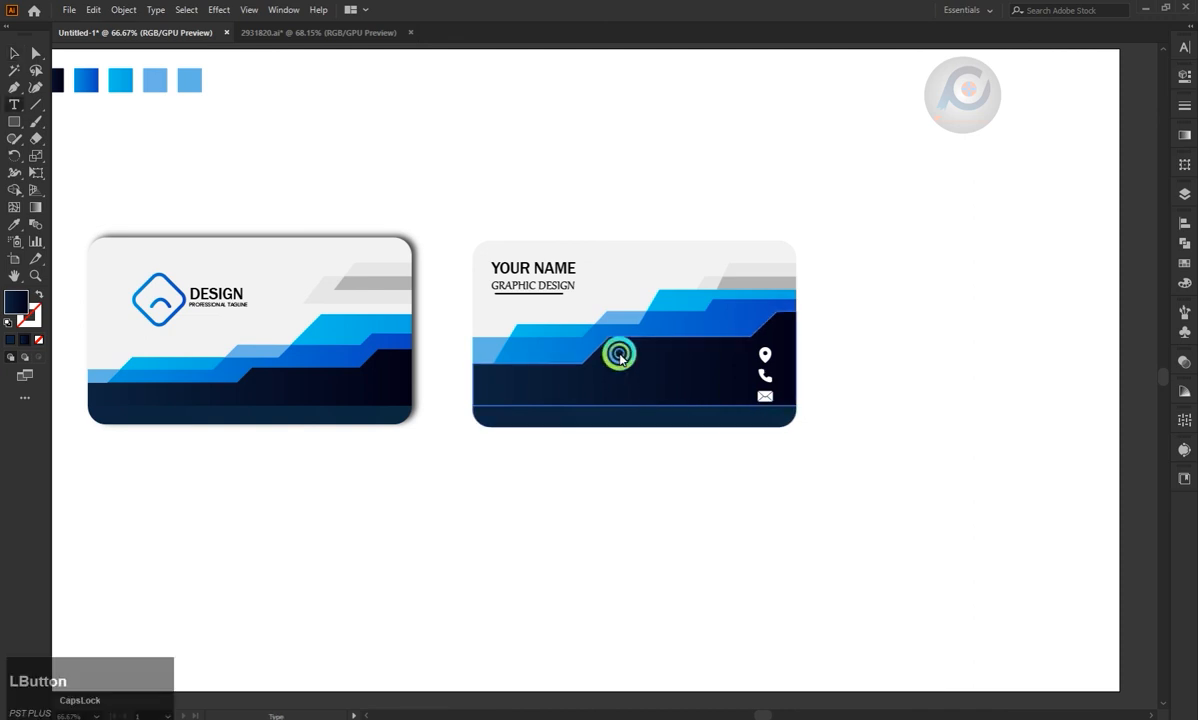
key(Caps_Lock)
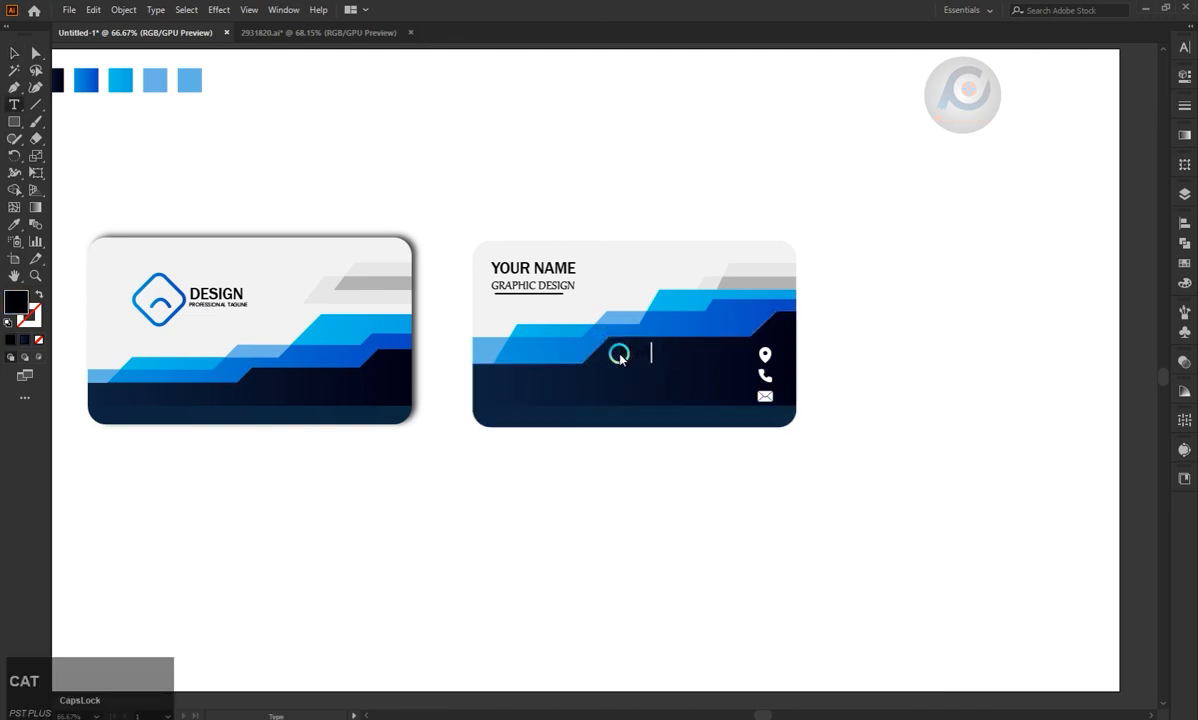
Change the fill of the LOCATION text to white.
double_click(19, 305)
text(ffffff)
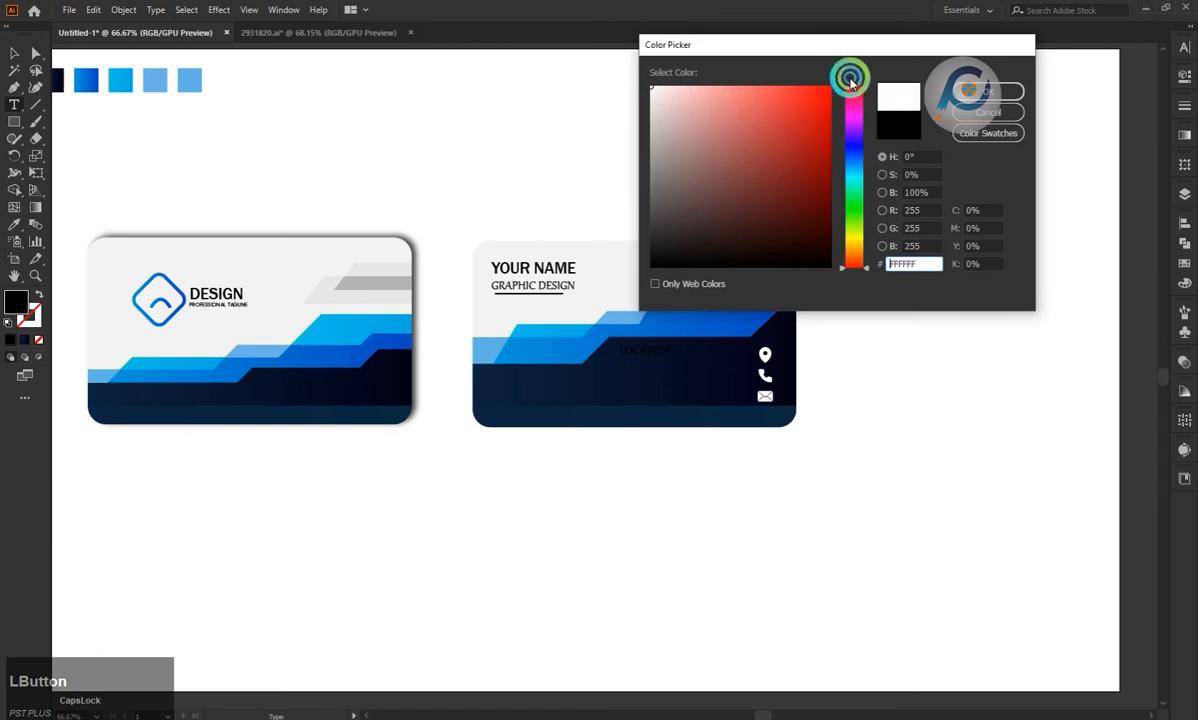
key(Return)
click(14, 54)
click(586, 213)
click(643, 354)
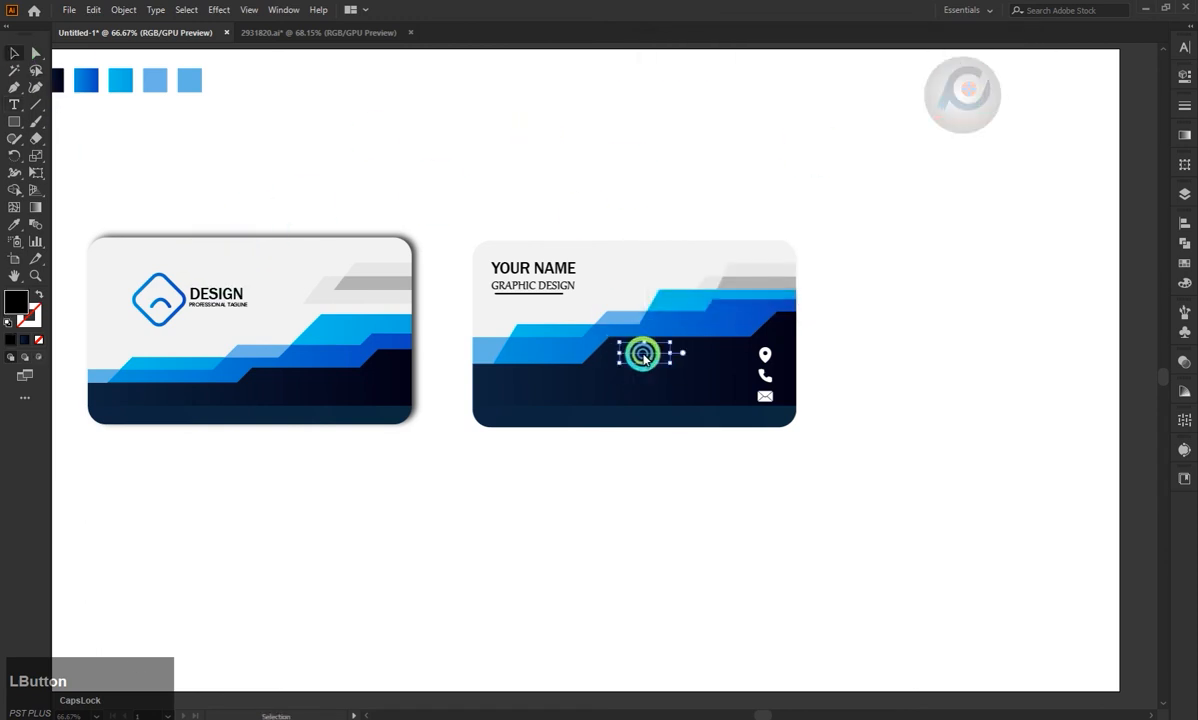
click(1183, 263)
click(1028, 262)
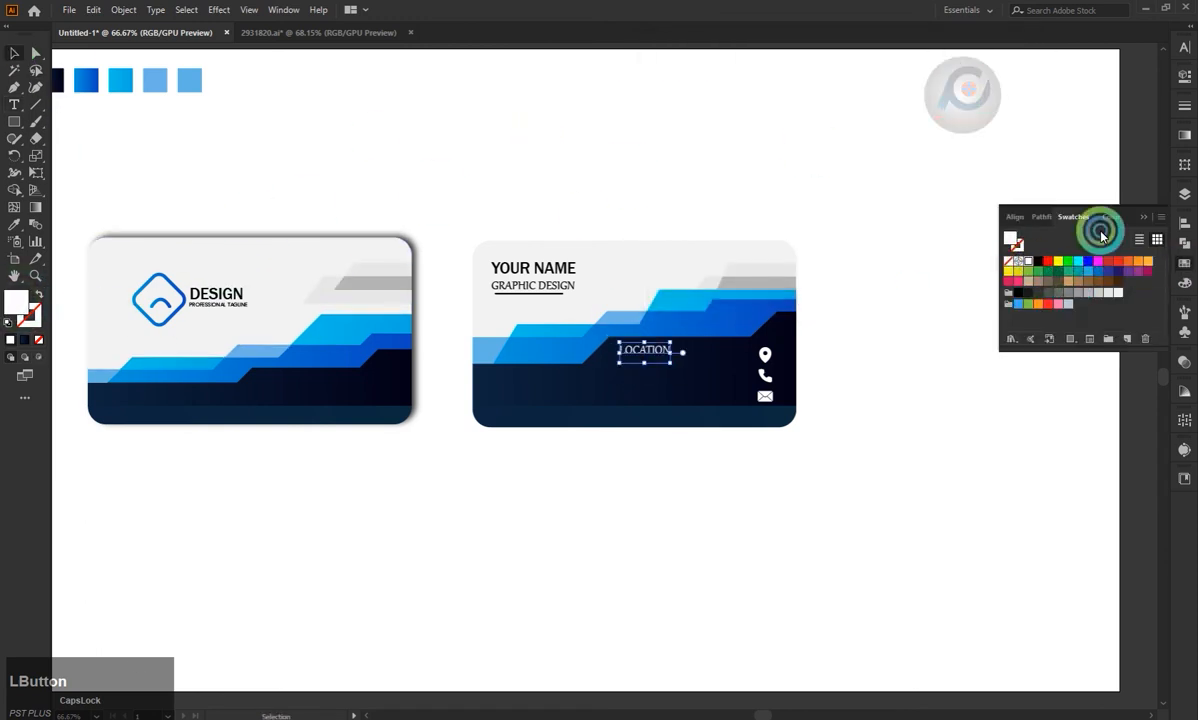
click(1144, 216)
Set the LOCATION text to the Poppins Light font.
click(1185, 194)
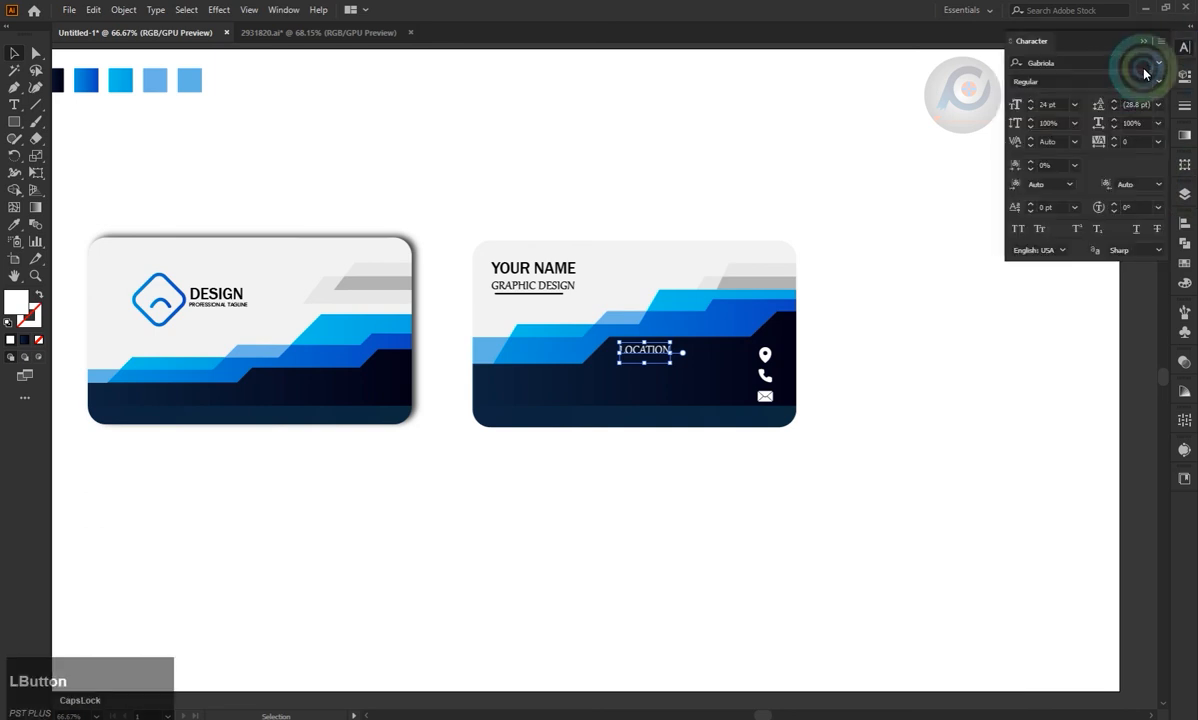
click(1157, 63)
click(851, 166)
click(918, 228)
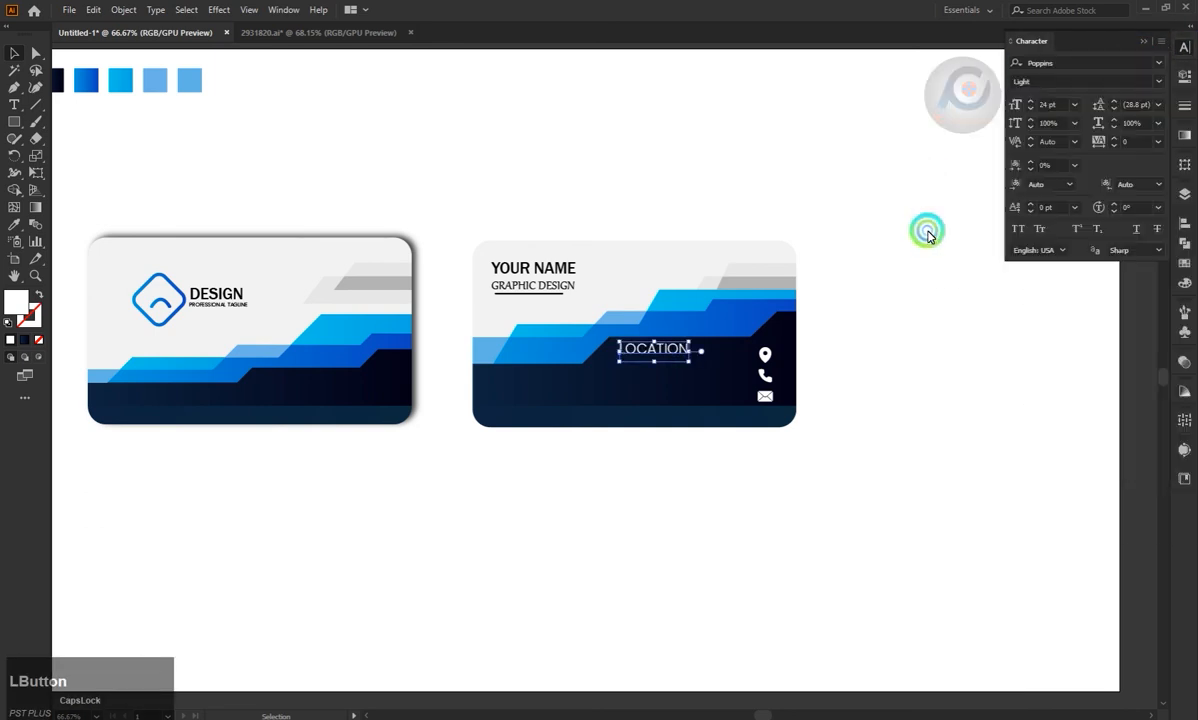
Move the LOCATION text just to the left of the location pin icon.
drag(654, 342, 729, 357)
click(839, 333)
click(856, 355)
key(Down)
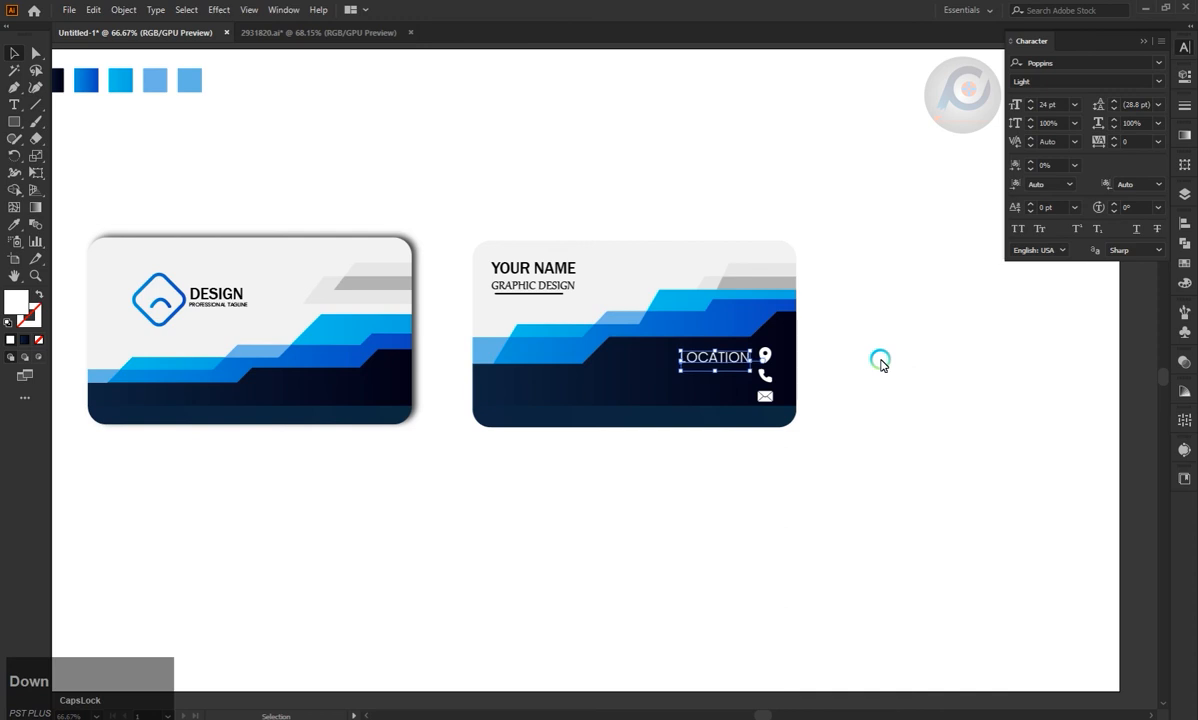
click(837, 348)
Duplicate the LOCATION text directly below, replace the copy with a placeholder phone number and position it beside the phone icon.
click(724, 362)
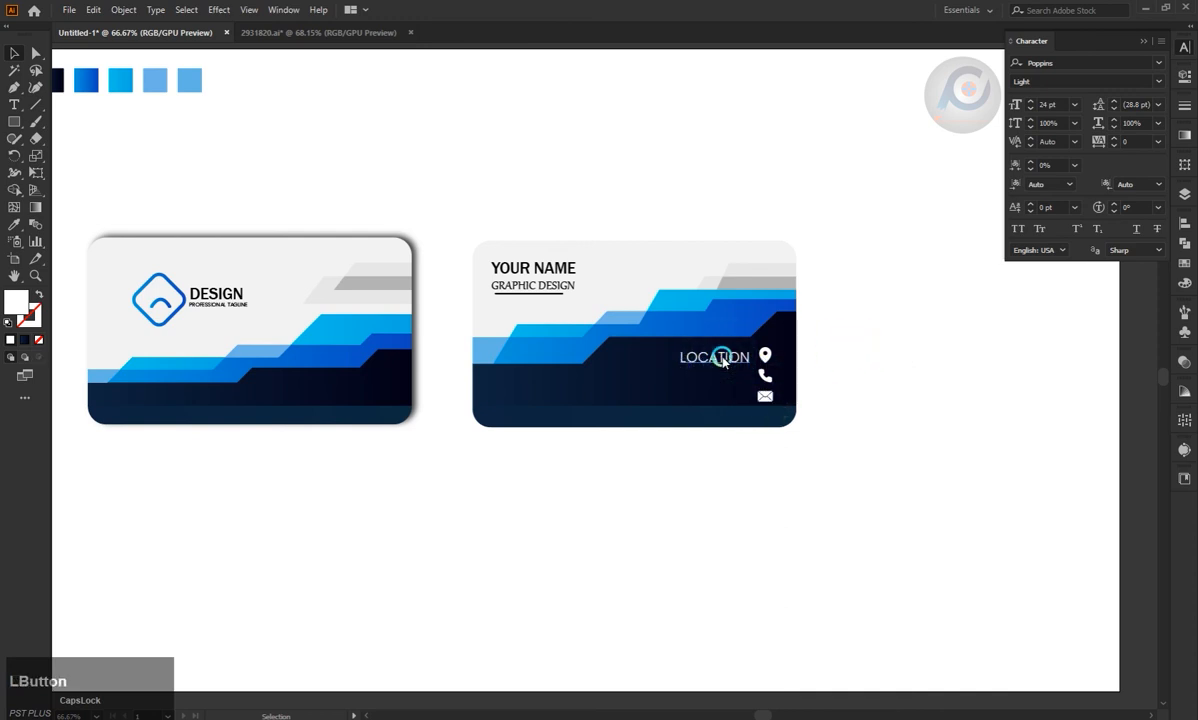
drag(722, 378, 720, 376)
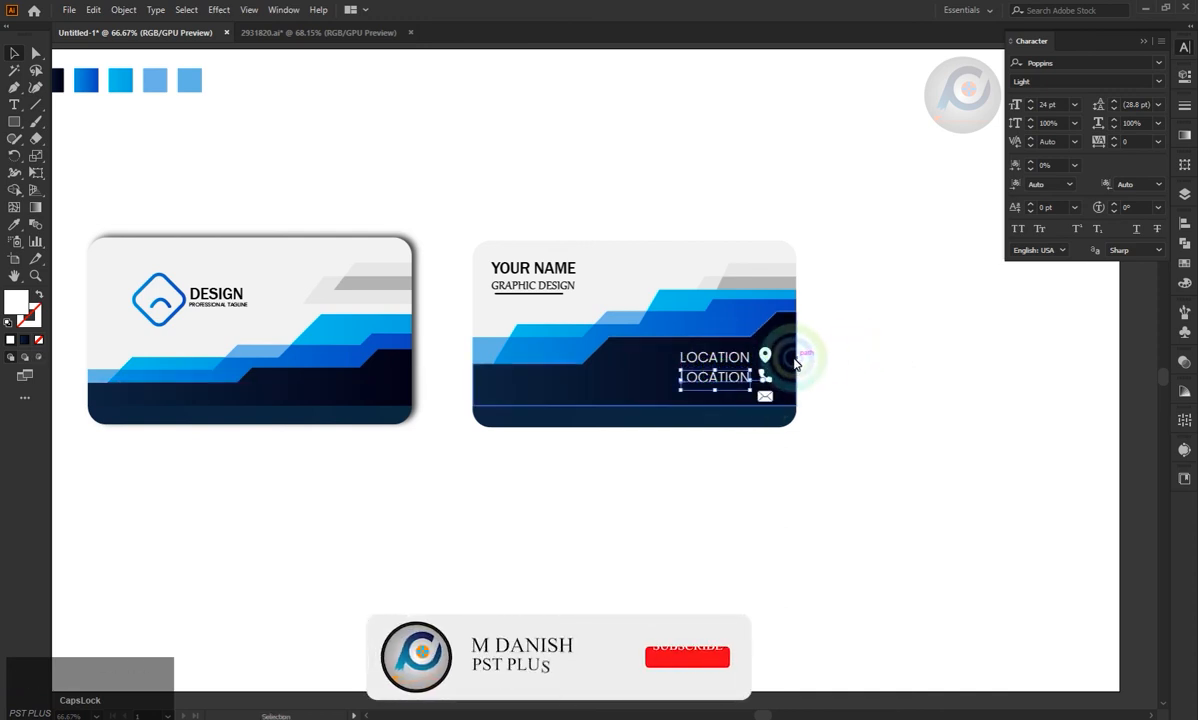
key(t)
click(686, 378)
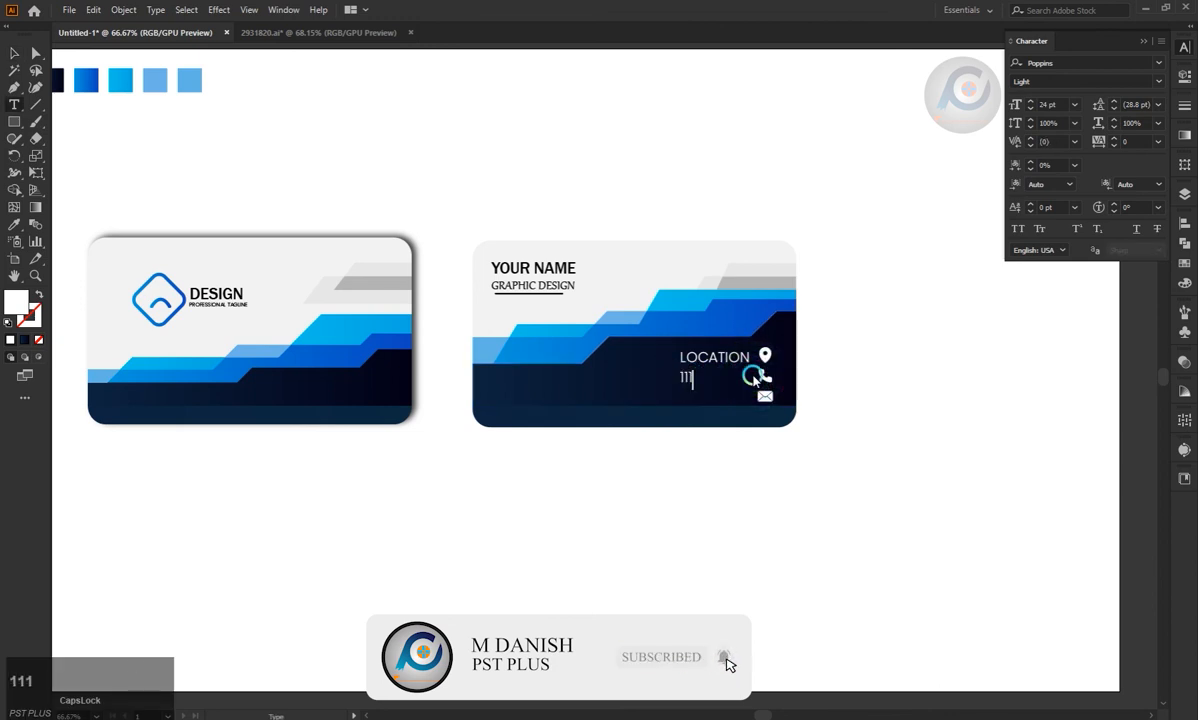
text(111-000-999)
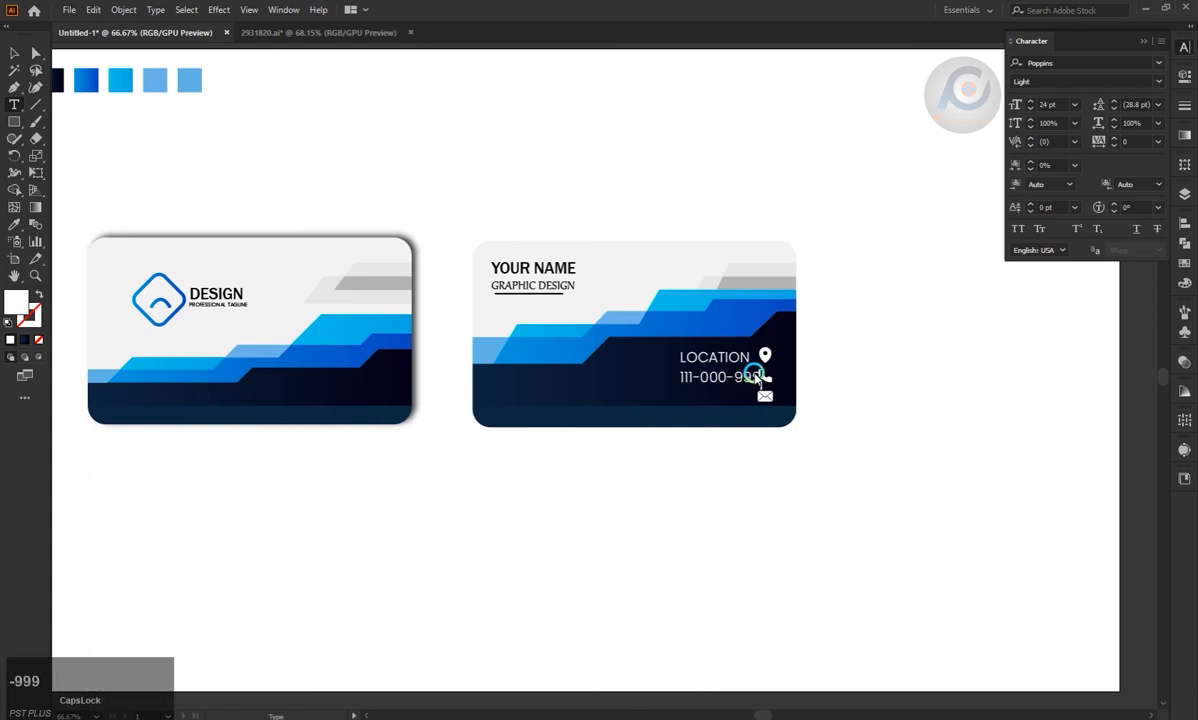
click(14, 53)
click(692, 380)
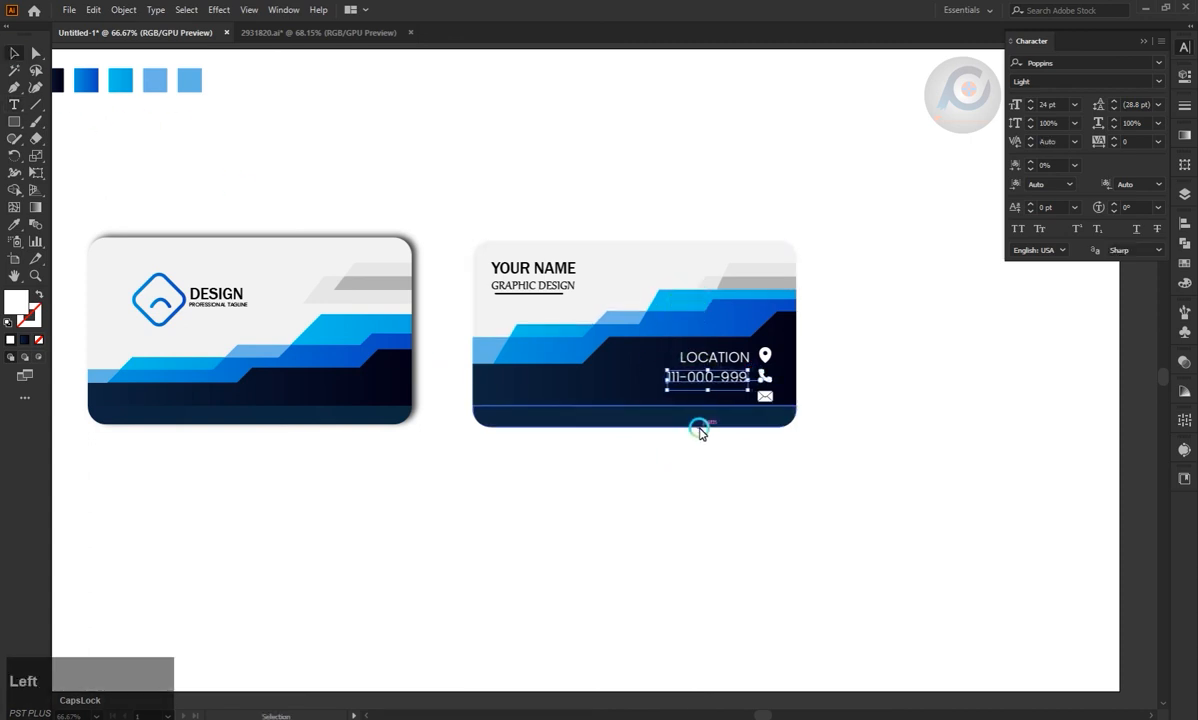
Duplicate the phone number text below itself, replace the copy with a placeholder e-mail address and move it left of the envelope icon.
mouse_move(722, 380)
mouse_down()
mouse_move(731, 402)
mouse_move(742, 393)
mouse_up()
click(670, 400)
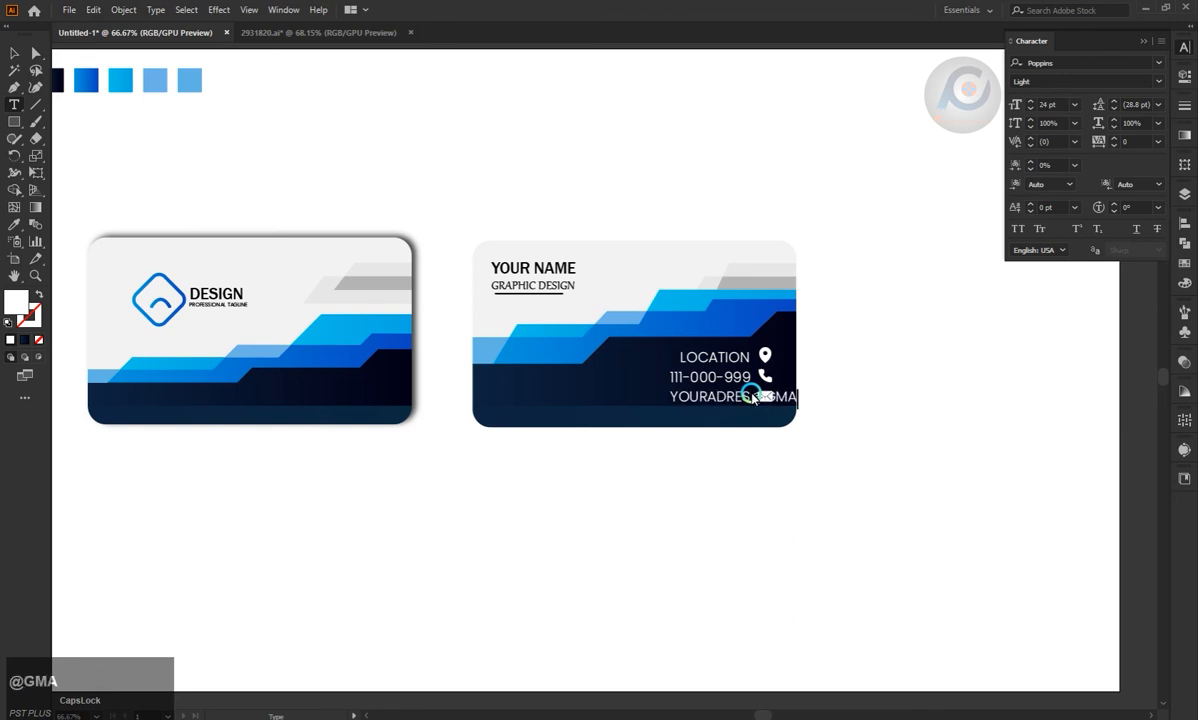
key(Escape)
click(640, 146)
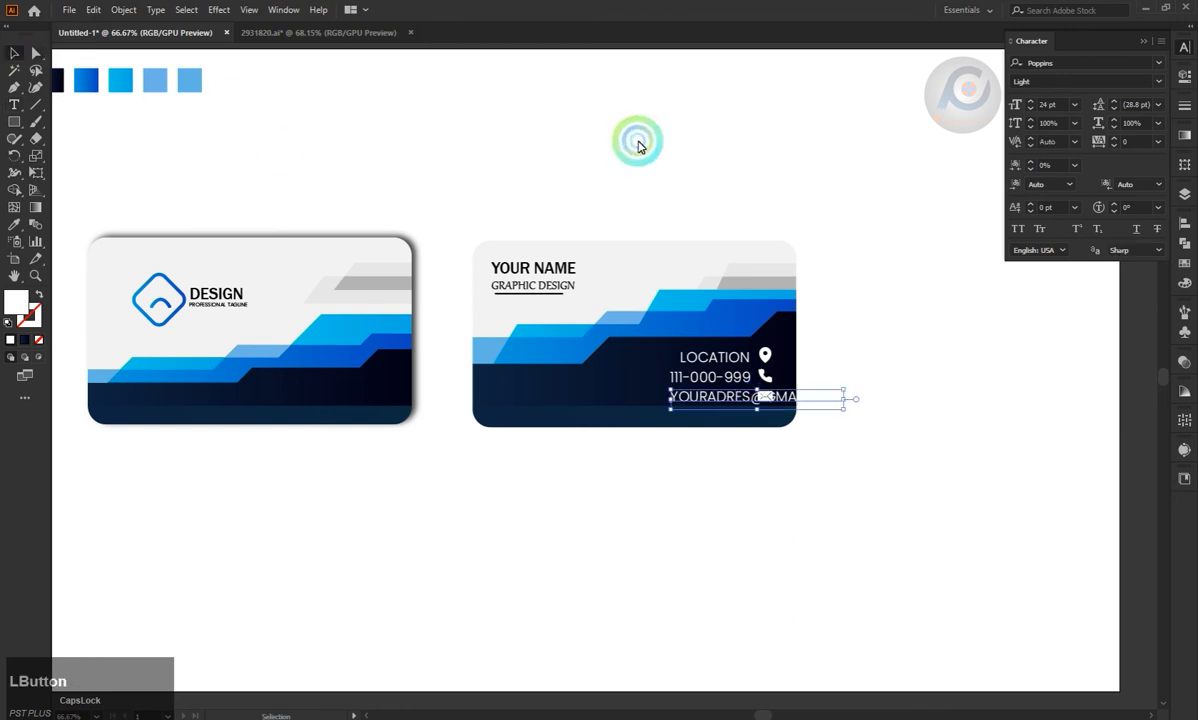
drag(701, 398, 631, 398)
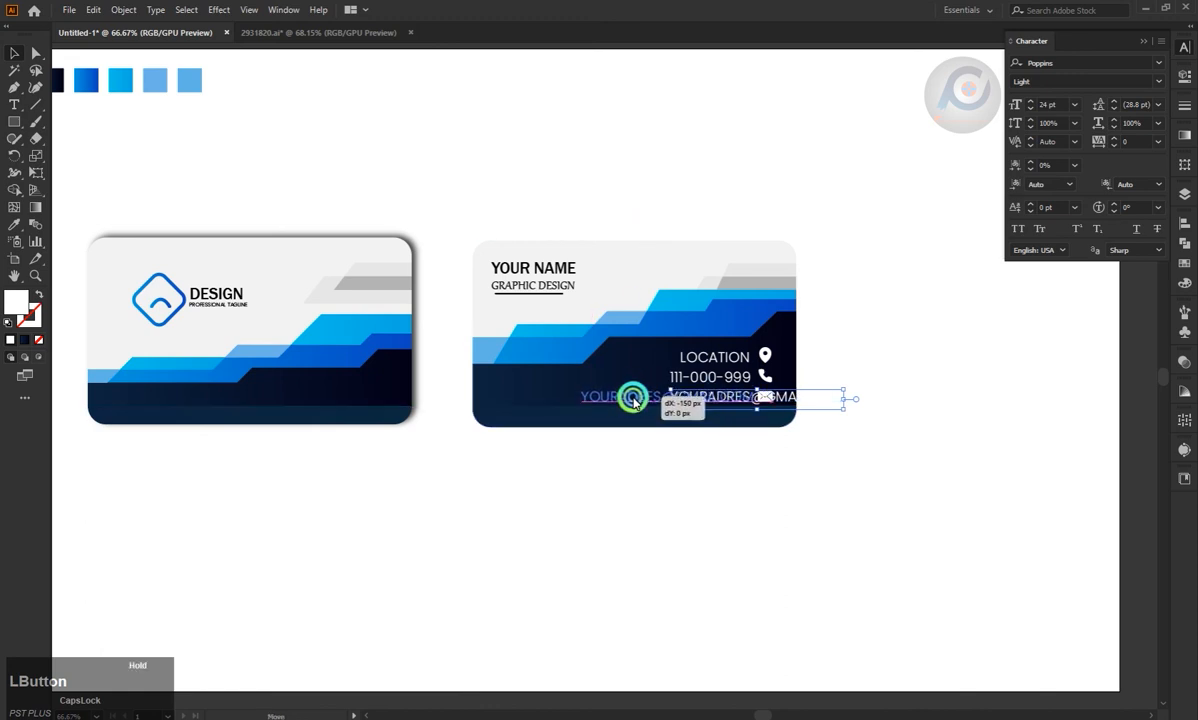
click(848, 362)
click(714, 357)
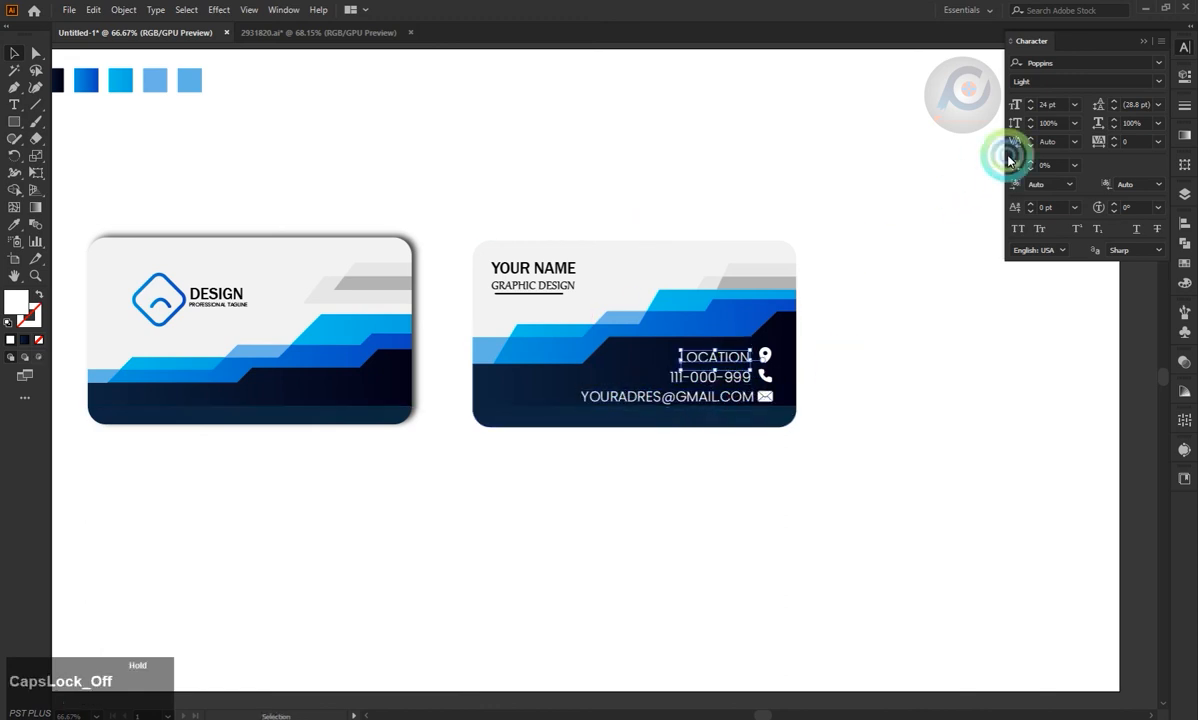
click(1075, 105)
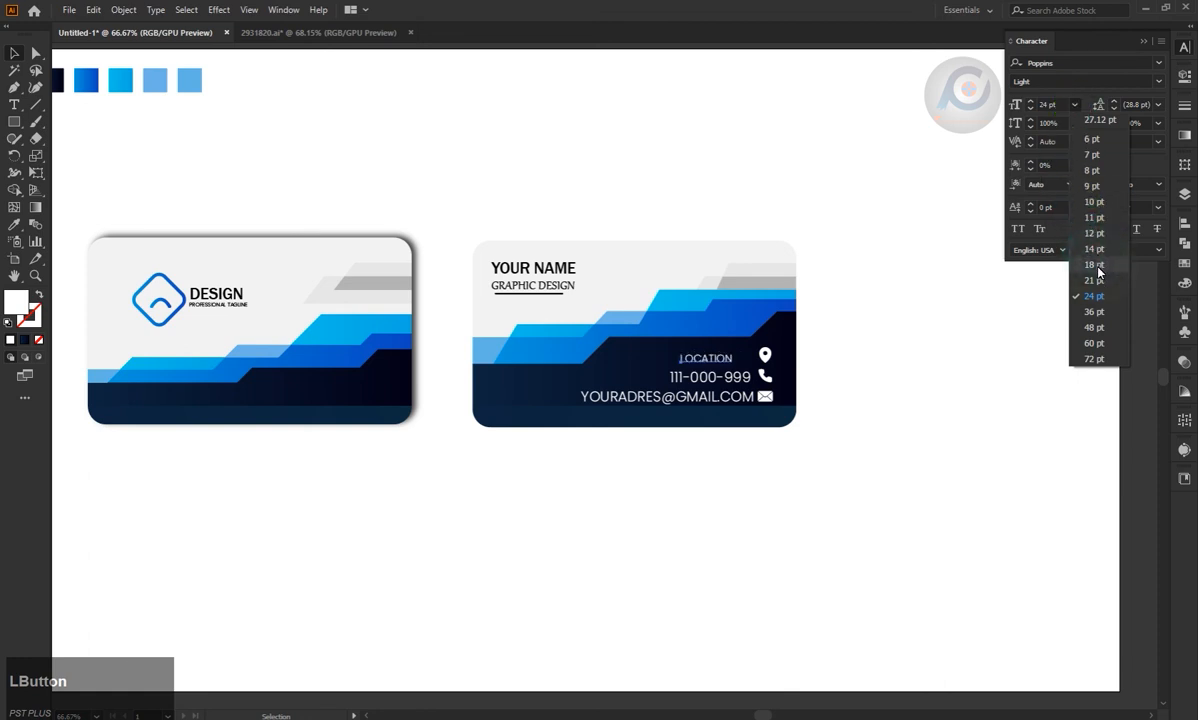
click(1097, 268)
click(866, 293)
Set the font size of the location, phone and e-mail texts to 14 pt.
click(735, 377)
shift+click(727, 399)
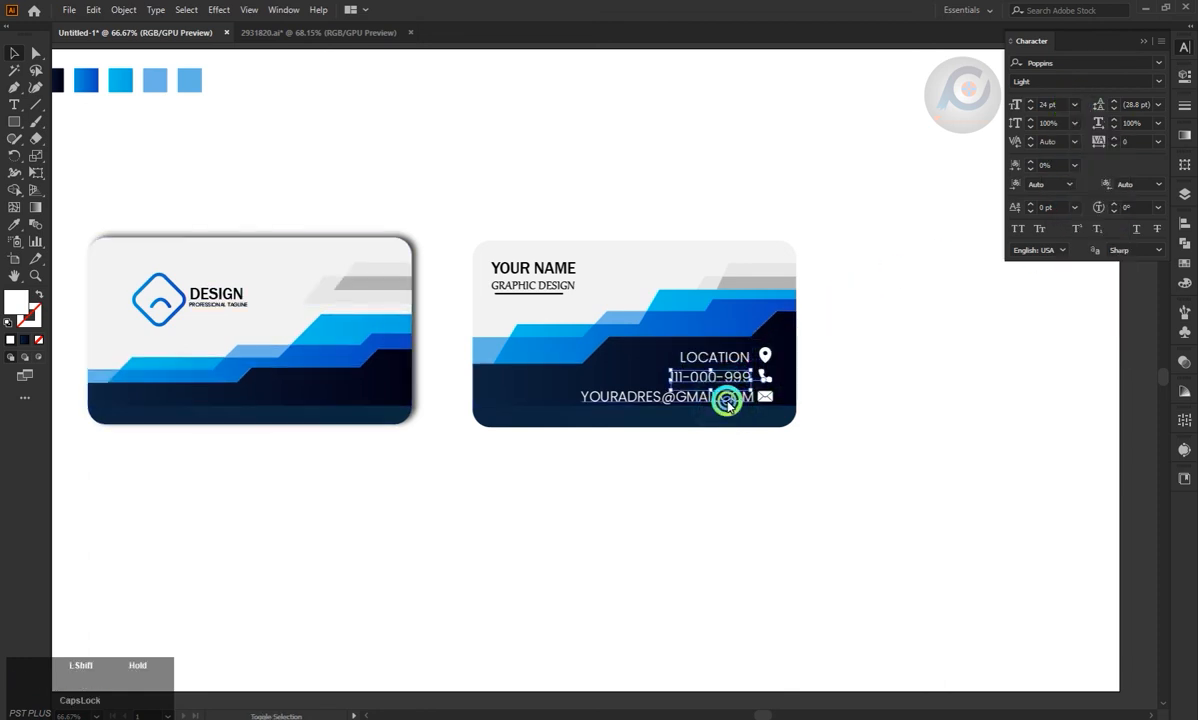
shift+click(722, 357)
click(1075, 105)
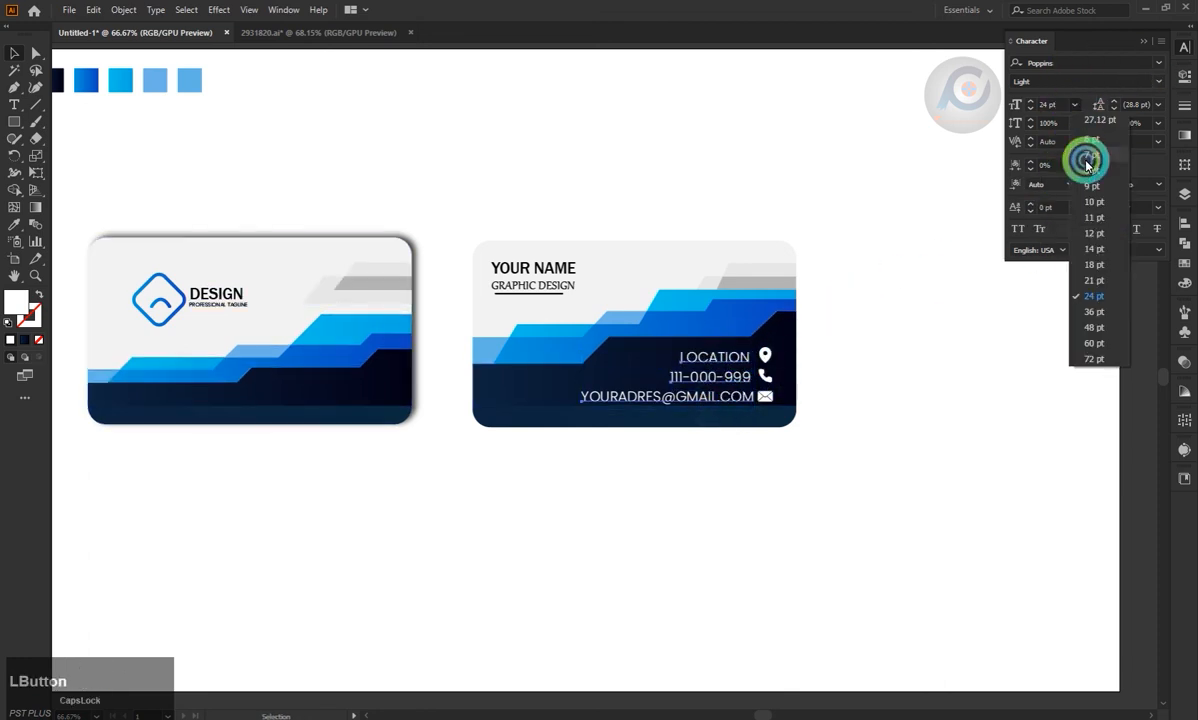
click(1097, 265)
click(1100, 248)
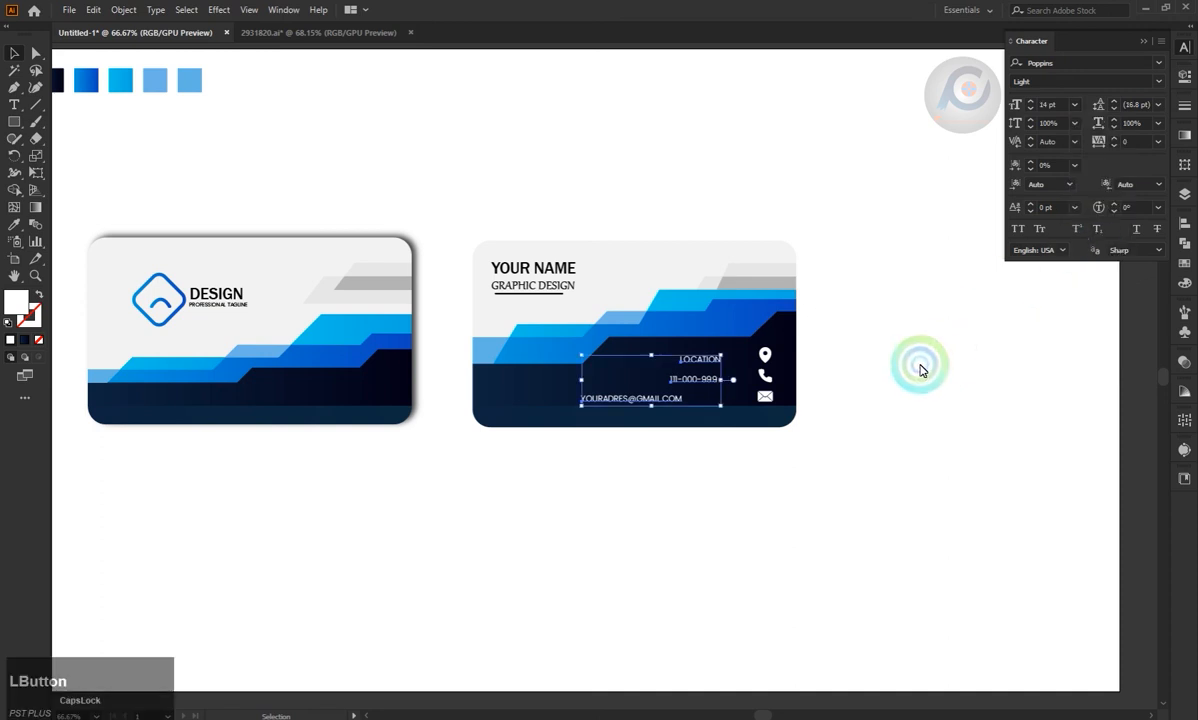
Align the three contact texts to their right edges and move them next to the icons.
click(1184, 222)
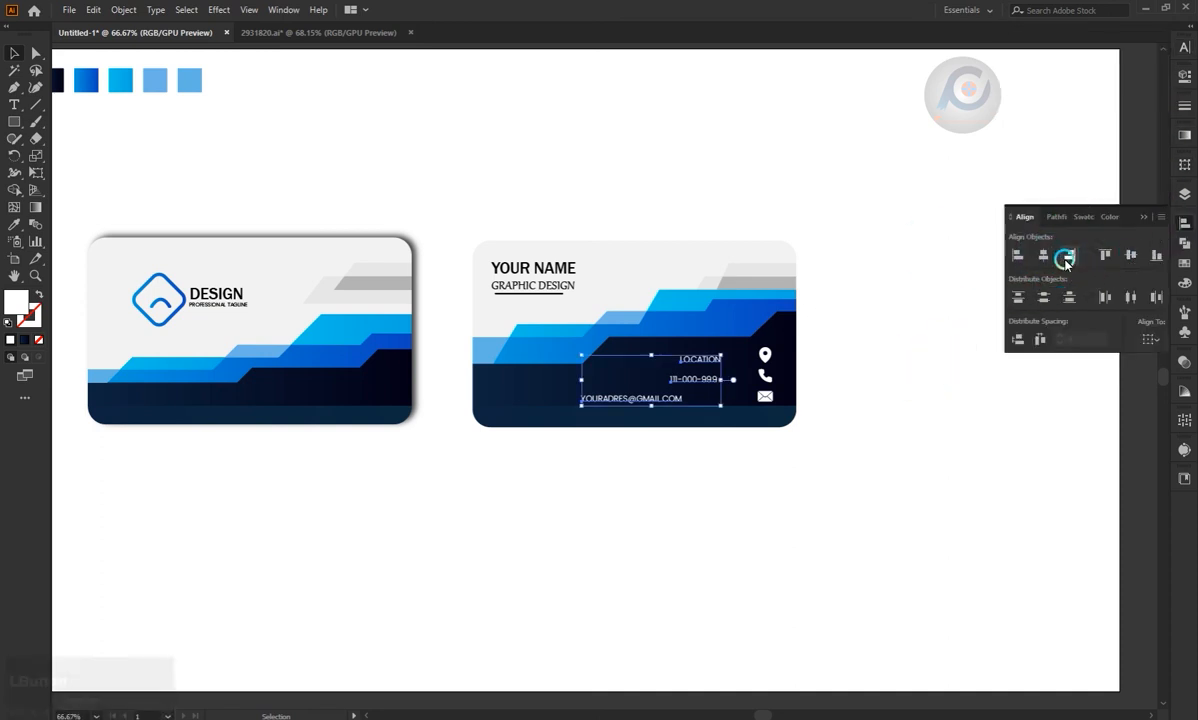
click(1072, 256)
drag(708, 386, 772, 398)
Scale the contact icon group down slightly to suit the text lines.
click(823, 371)
click(1143, 216)
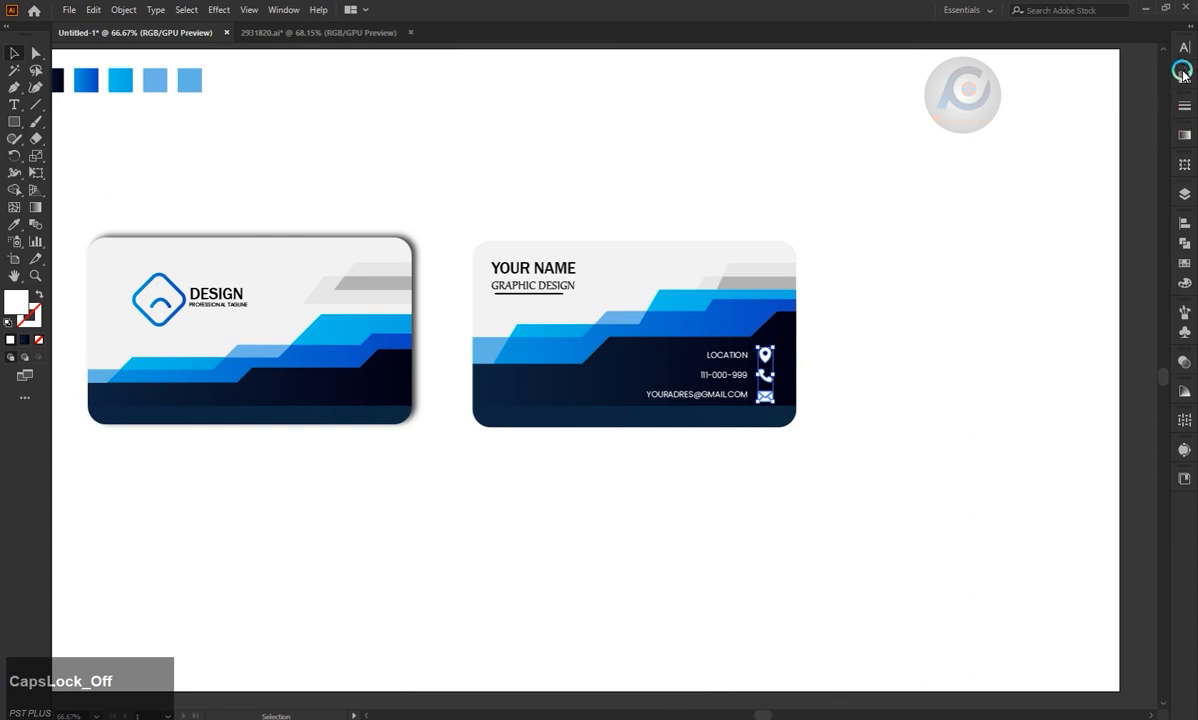
drag(773, 347, 772, 350)
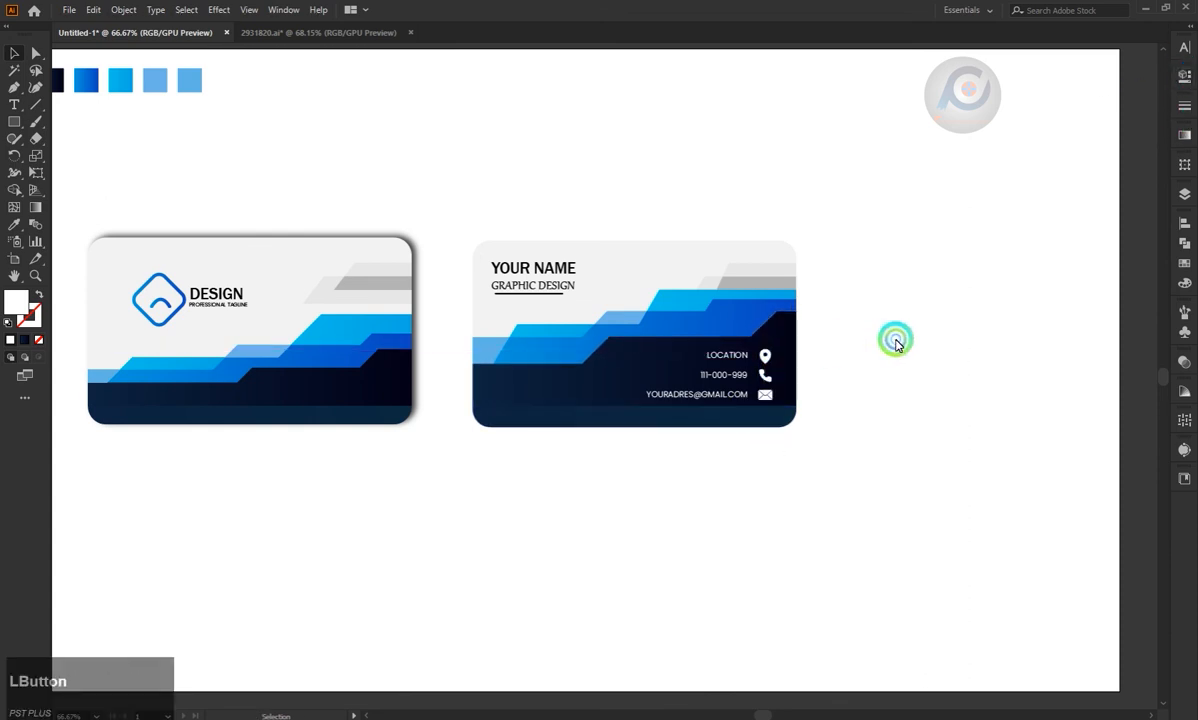
Apply a Drop Shadow to the entire second card with Multiply mode, 75% opacity, 7 px X offset, -3 px Y offset and 5 px blur.
scroll(665, 470, down, 1)
drag(620, 303, 874, 513)
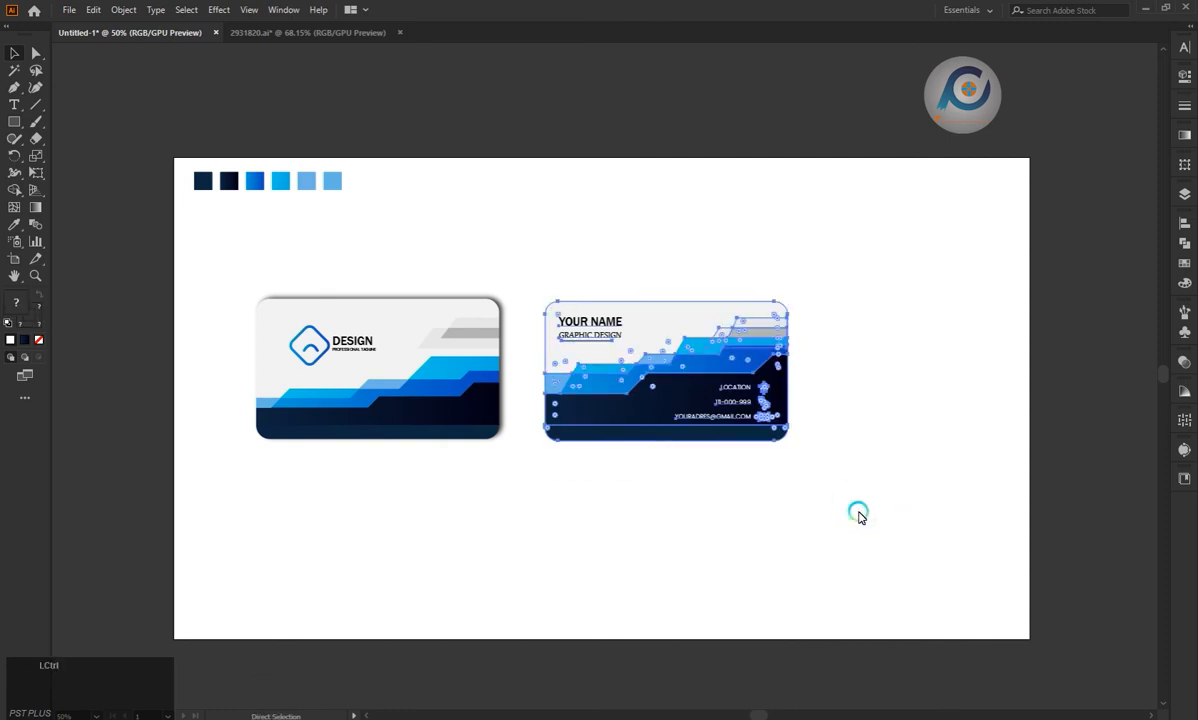
click(226, 12)
click(316, 171)
click(400, 172)
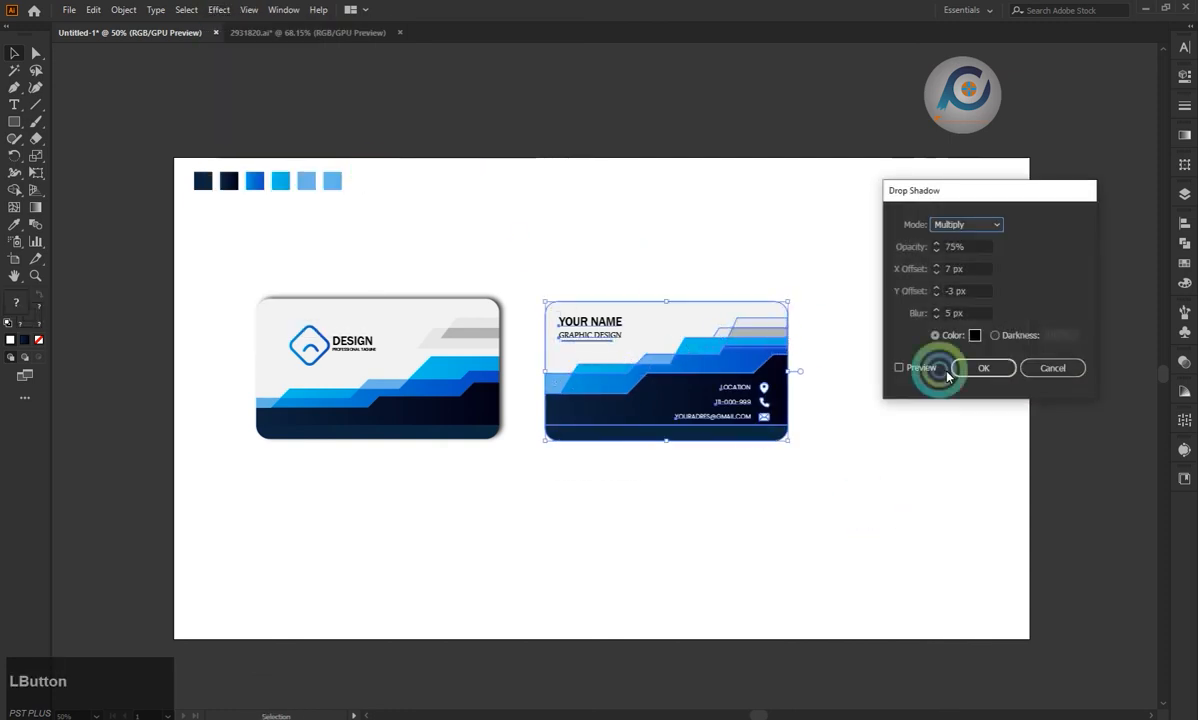
click(918, 368)
click(965, 368)
click(932, 387)
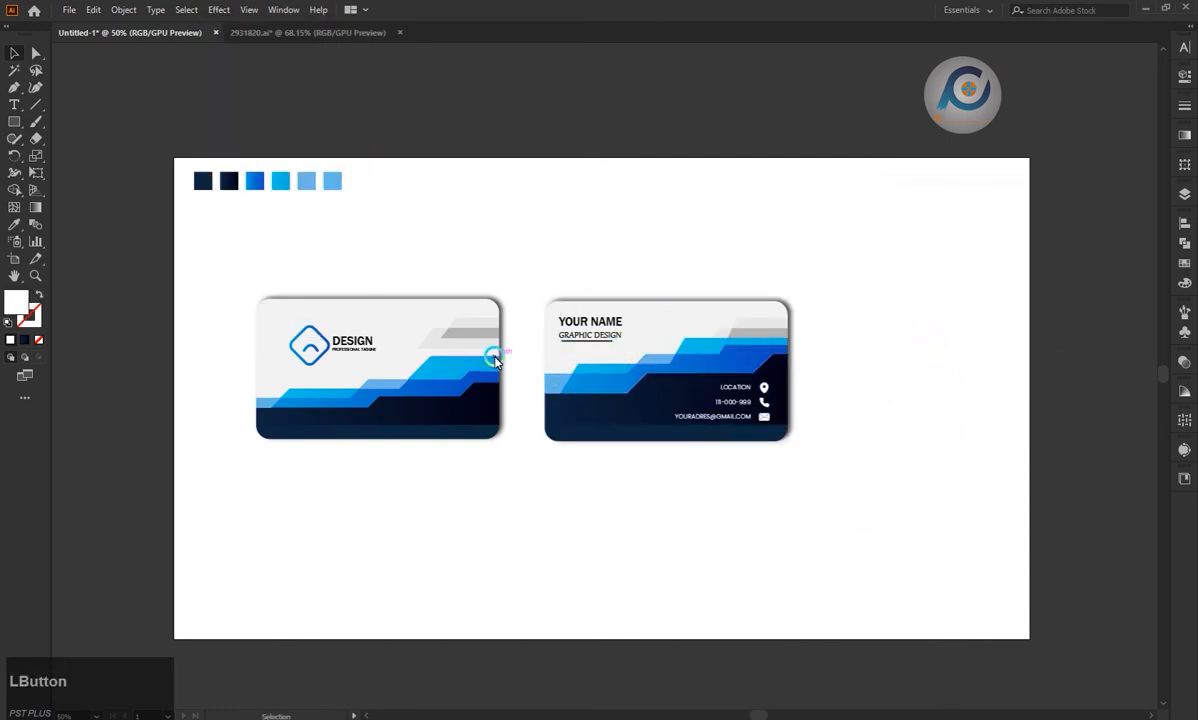